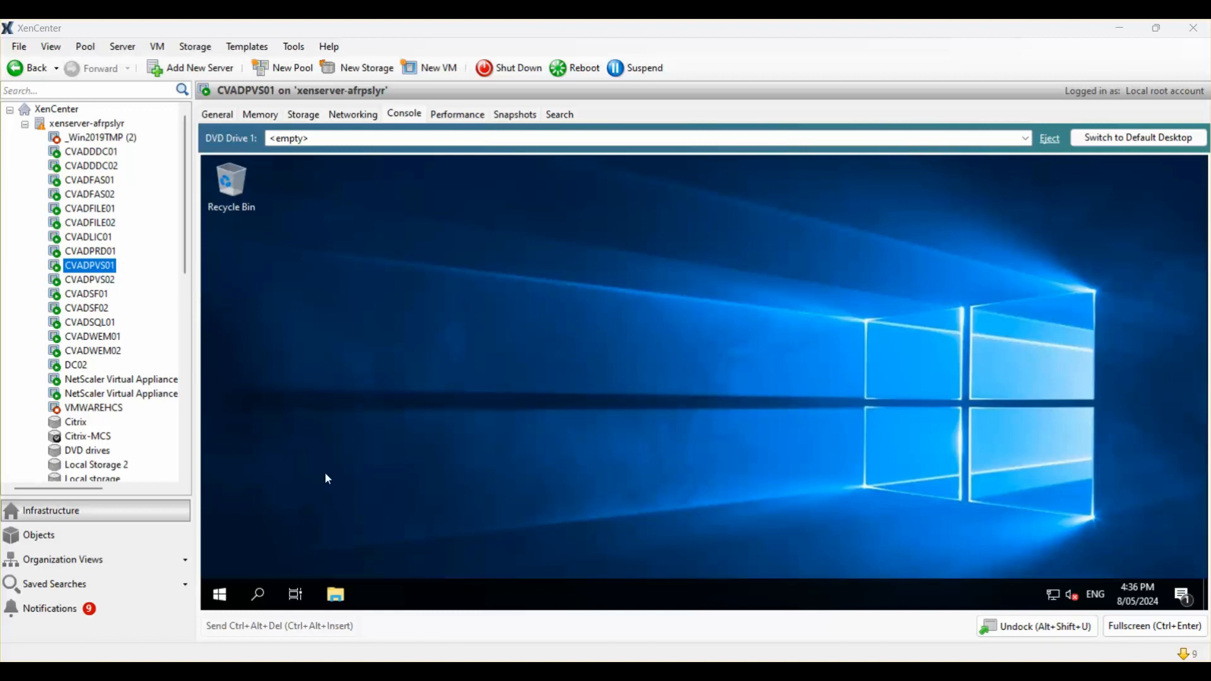
Step: Check in Server Manager whether the DHCP role is installed on this server
click(222, 594)
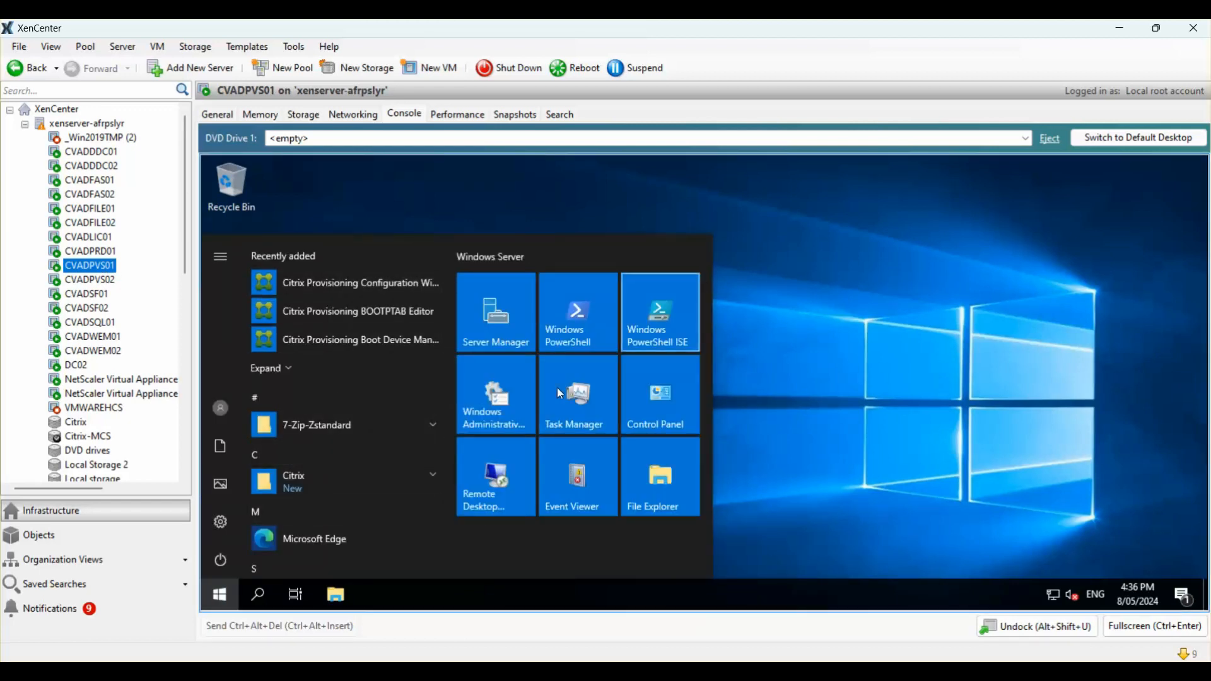
click(512, 337)
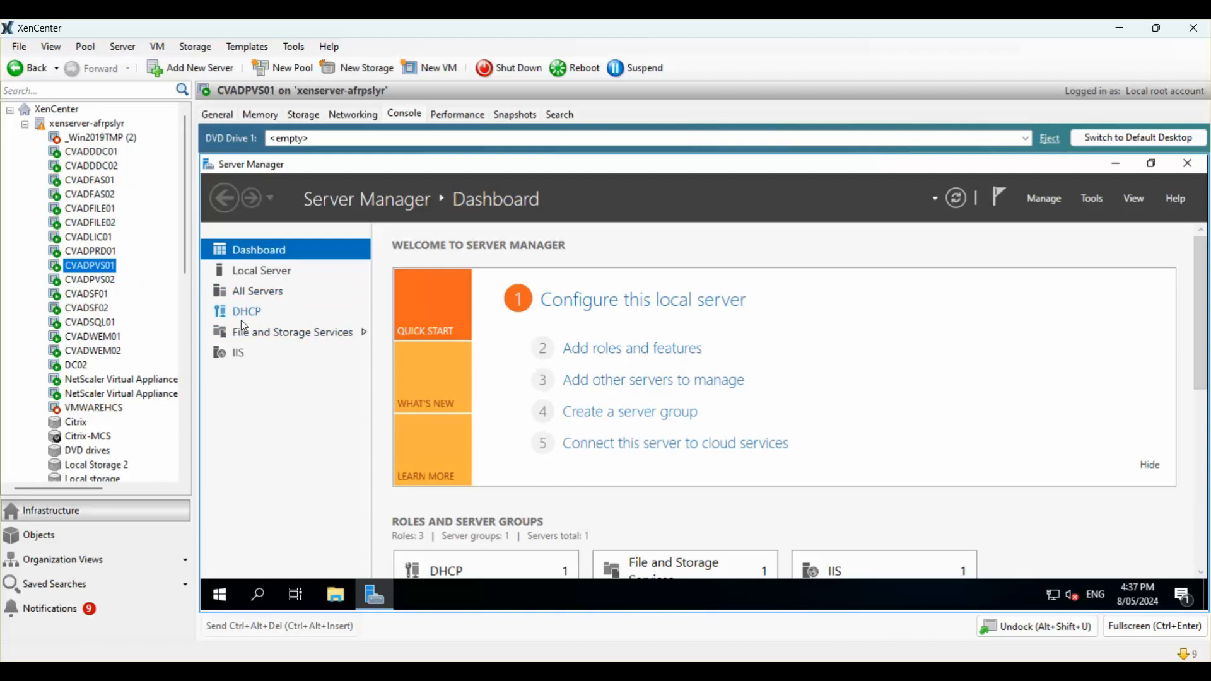
click(1186, 165)
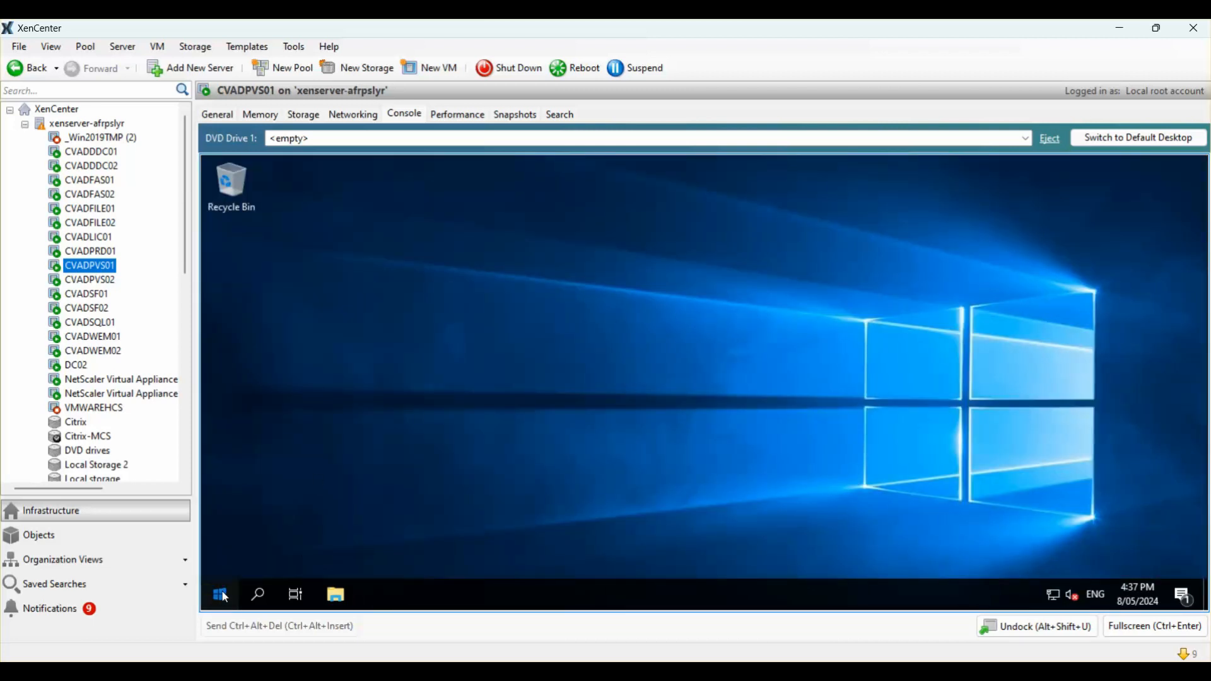
Step: Start the Citrix Provisioning Configuration Wizard and accept Microsoft DHCP on this computer as the DHCP service
click(220, 595)
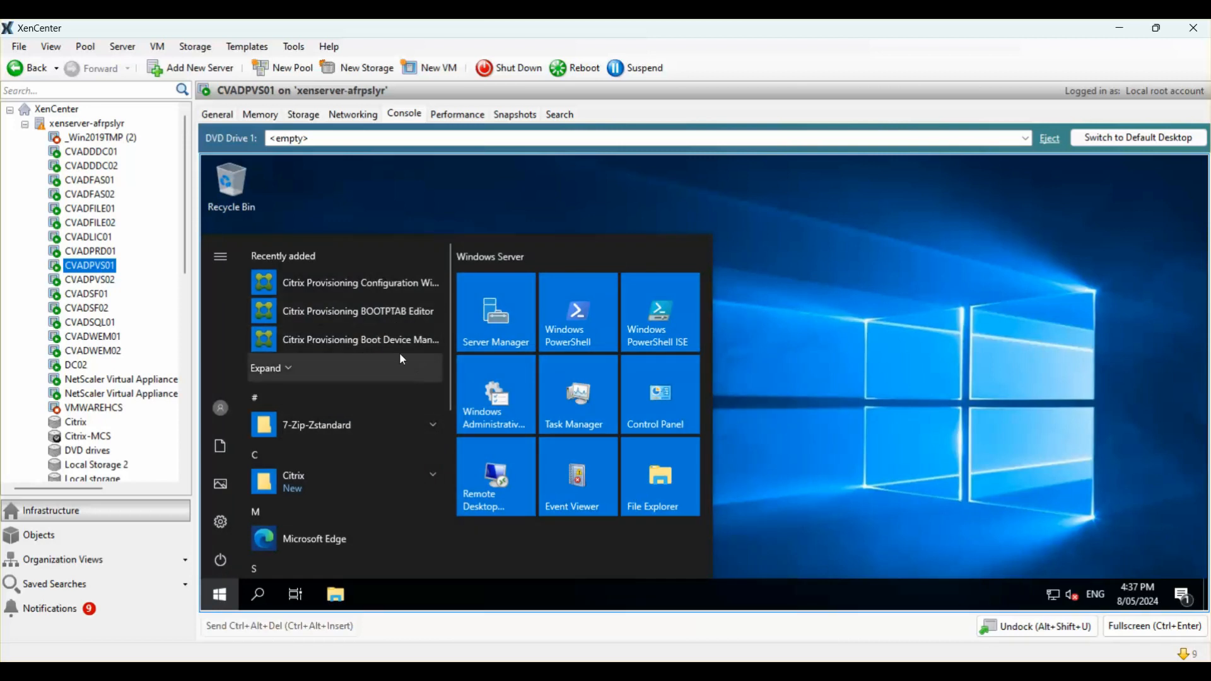
click(353, 290)
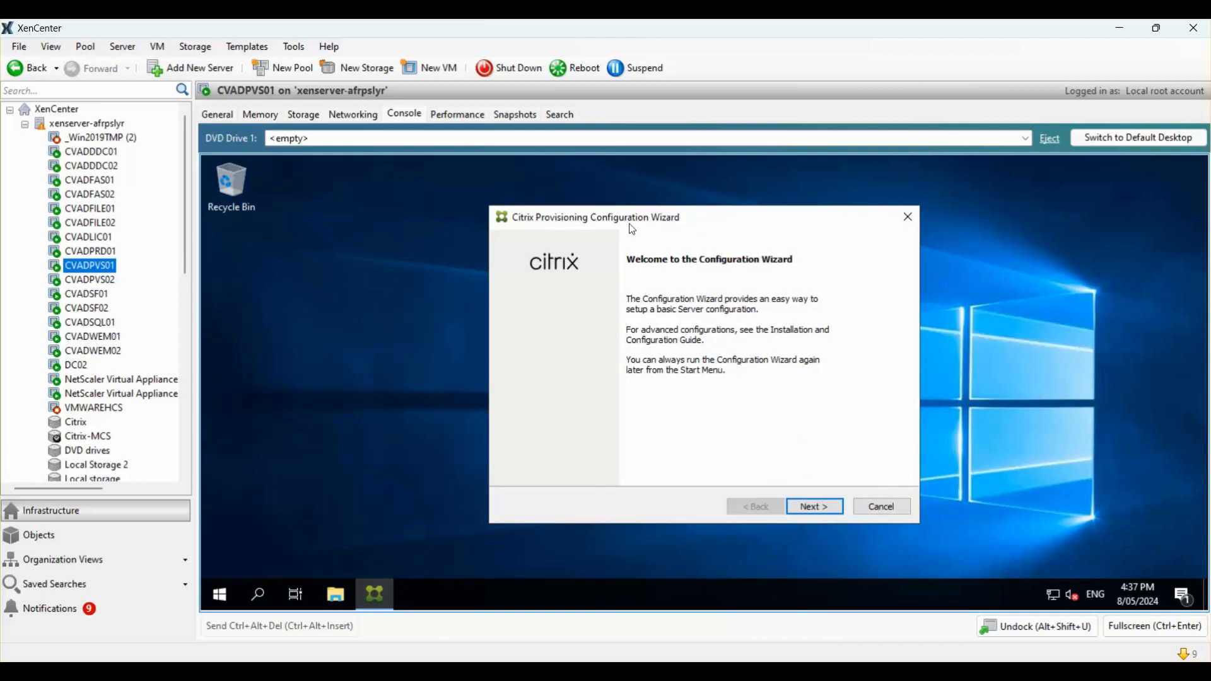
click(795, 484)
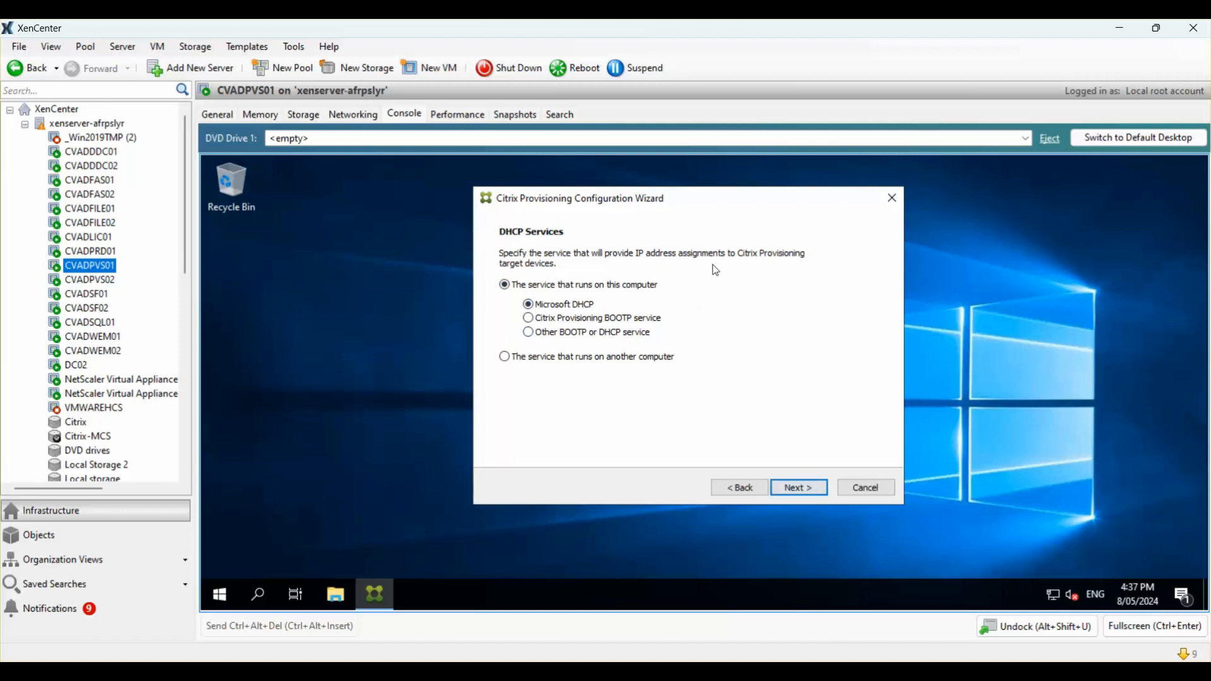
click(796, 488)
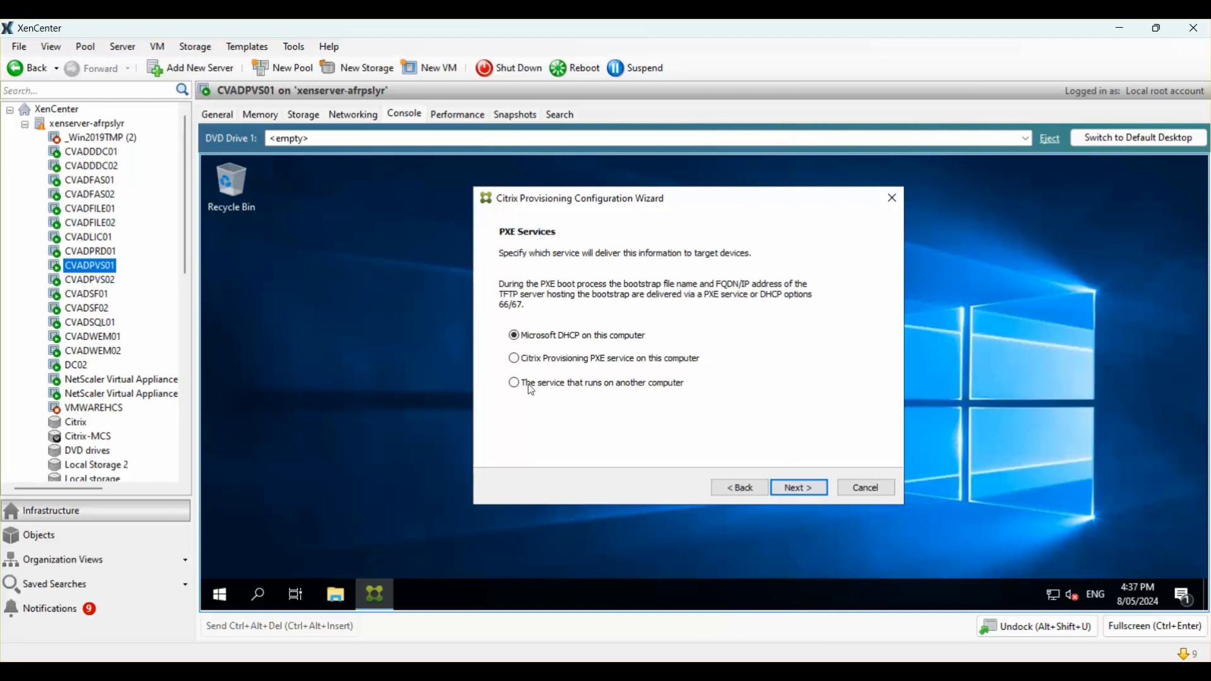
Step: Choose the Citrix Provisioning PXE service on this computer and create a new farm
click(624, 365)
click(798, 486)
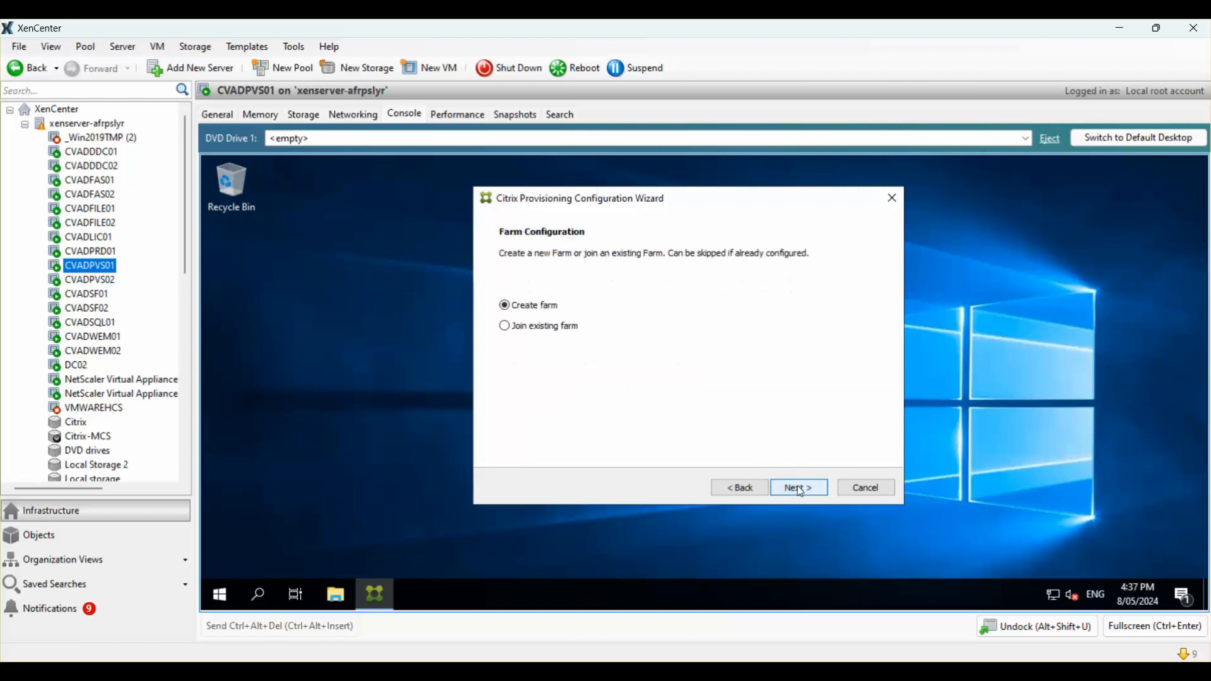
click(739, 488)
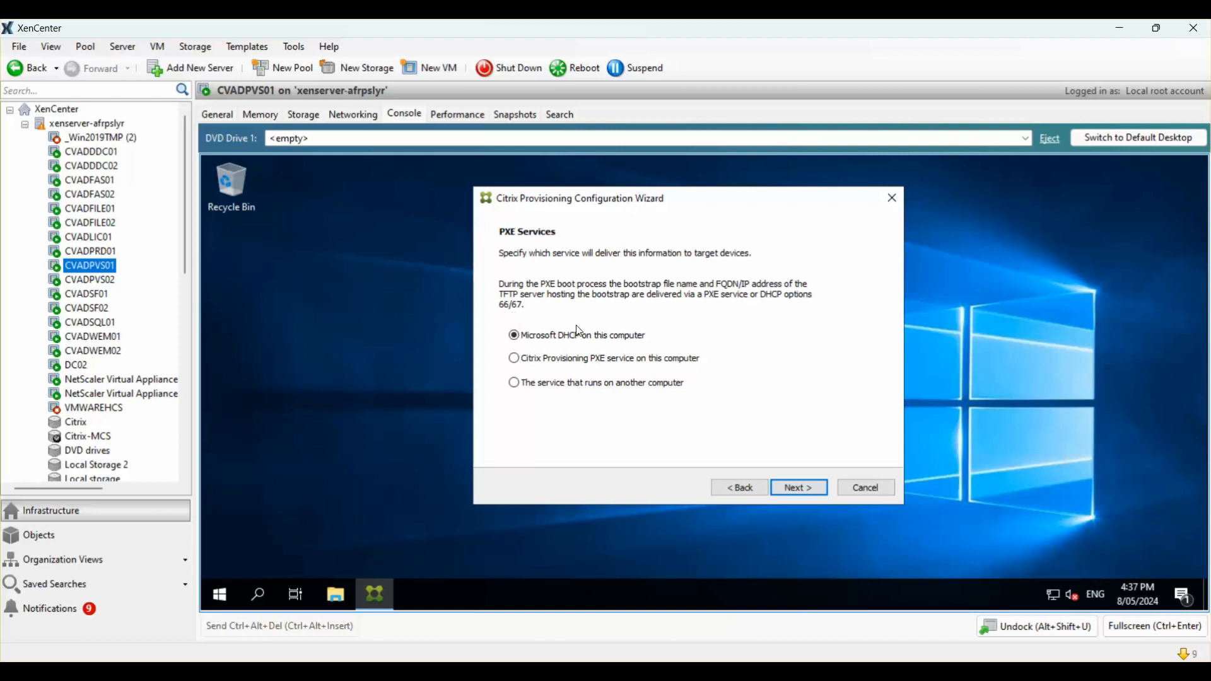
click(538, 360)
click(803, 487)
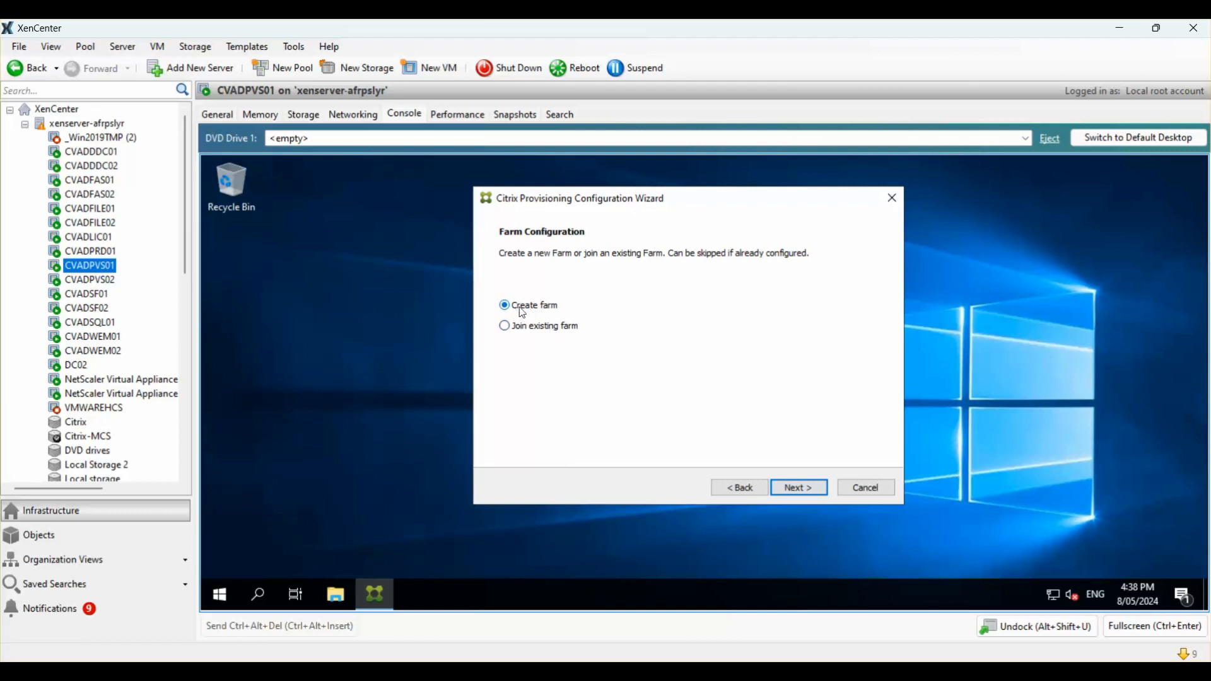
click(790, 487)
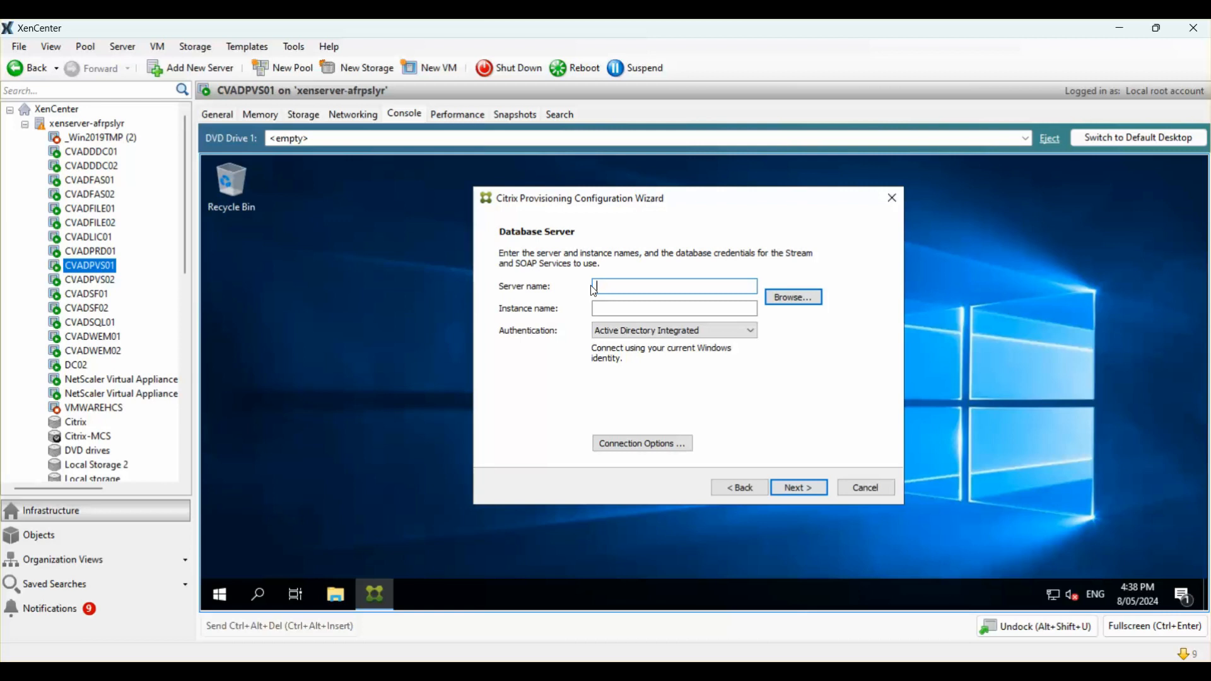
Step: Set the database server name to CVADSQL01 and review the database connection options without changing them
text(c)
key(BackSpace)
text(cvadsql01)
click(790, 302)
click(651, 434)
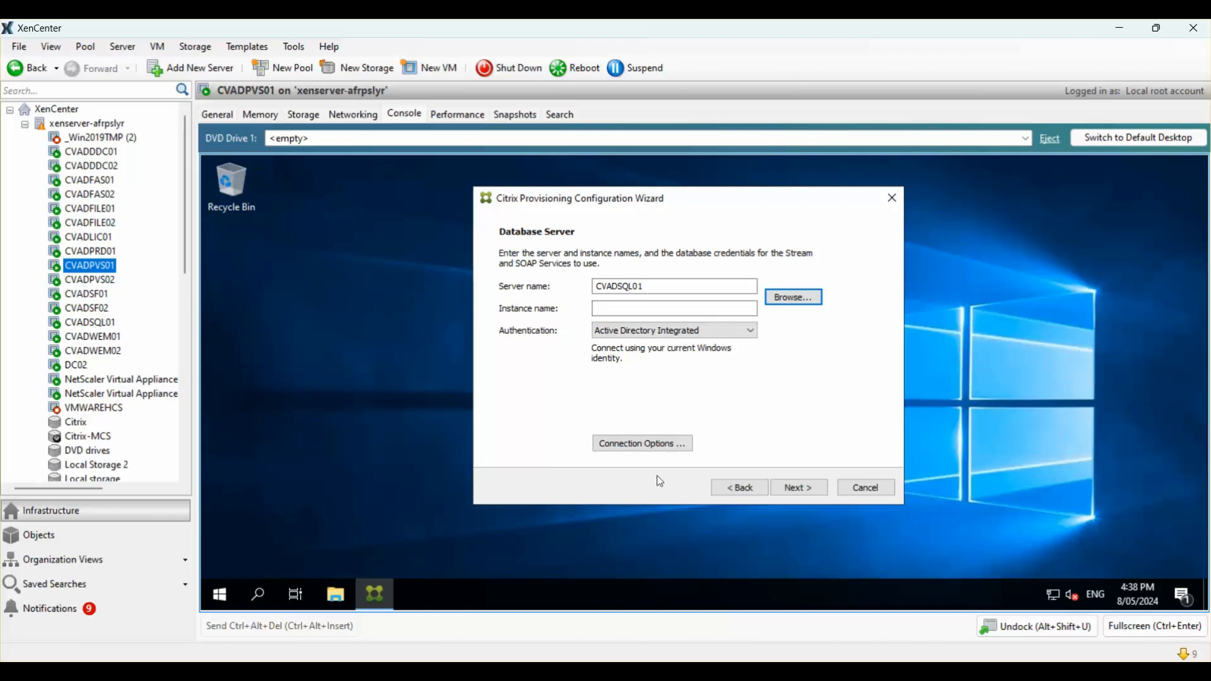
click(653, 444)
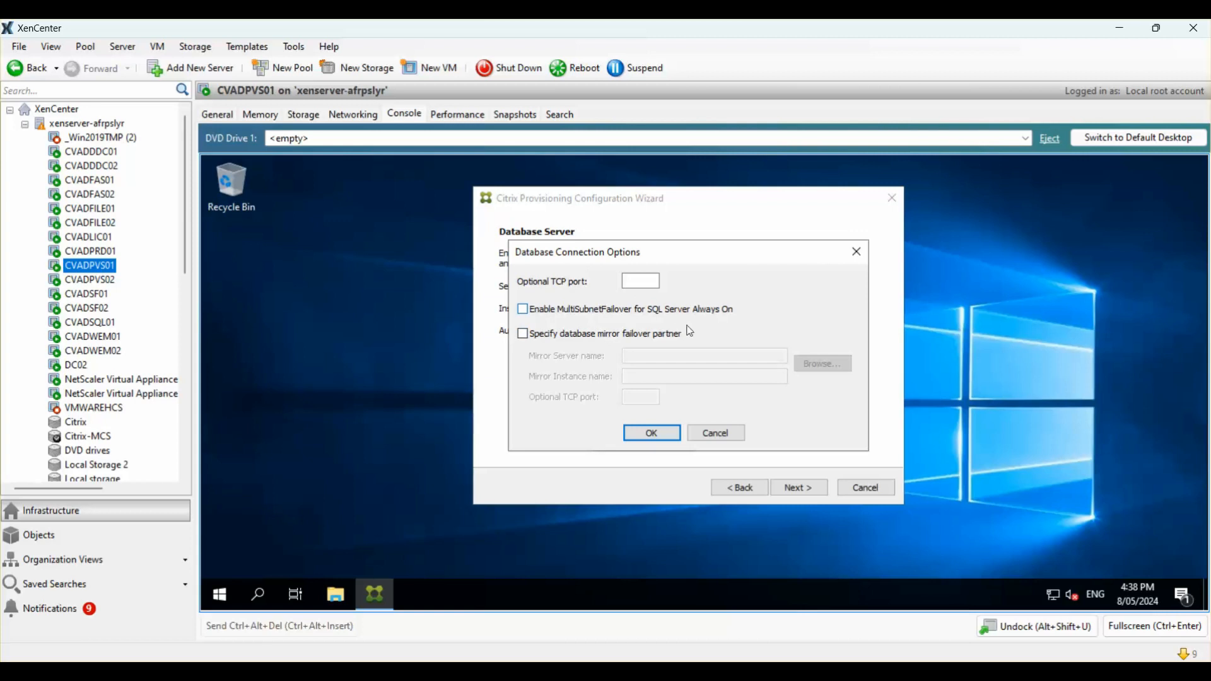
click(715, 433)
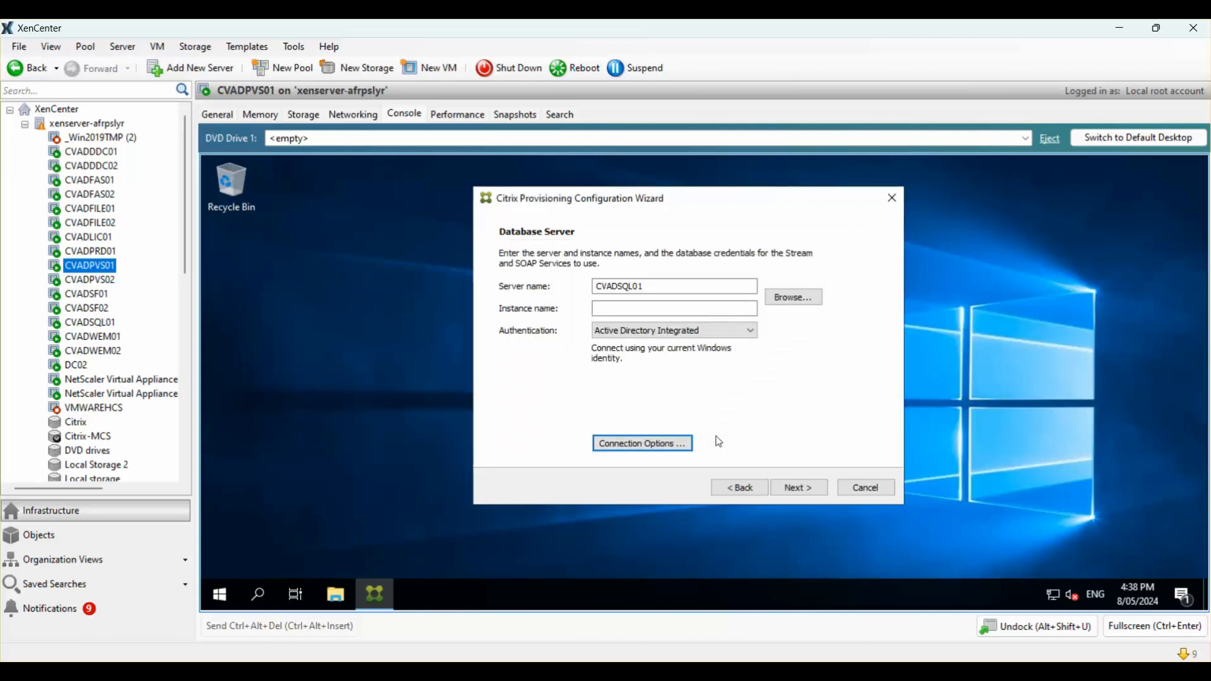
Step: Use Active Directory Integrated authentication for the database administrator credentials
click(801, 496)
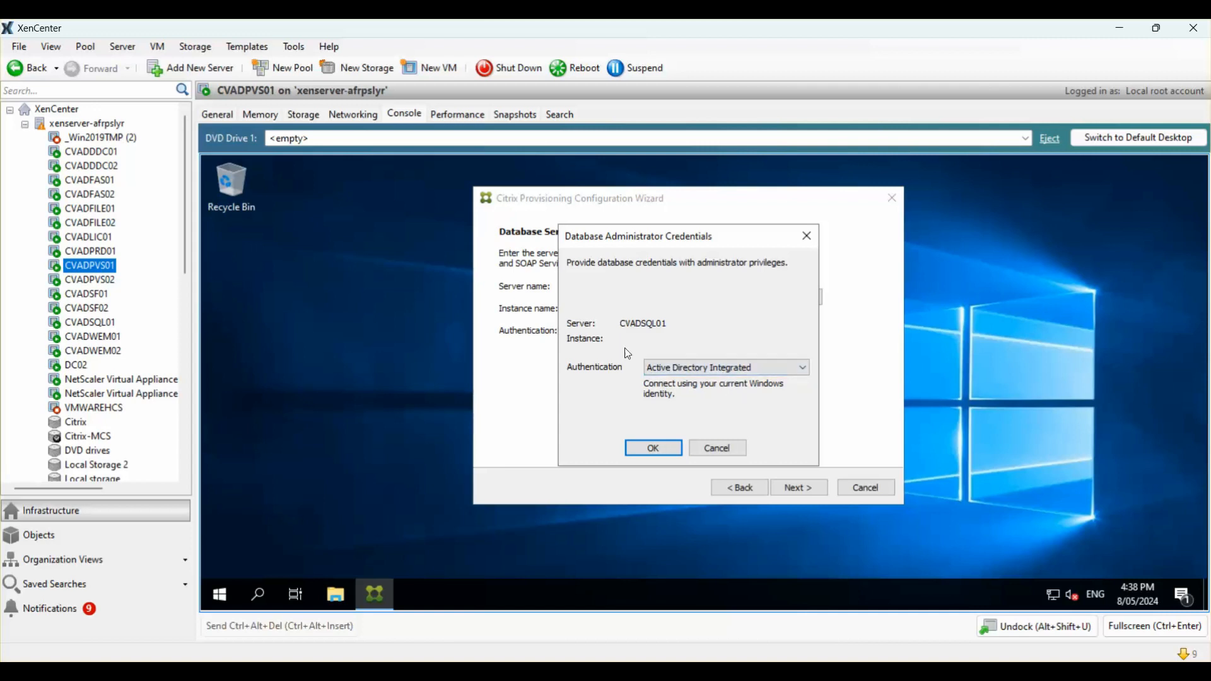
click(737, 377)
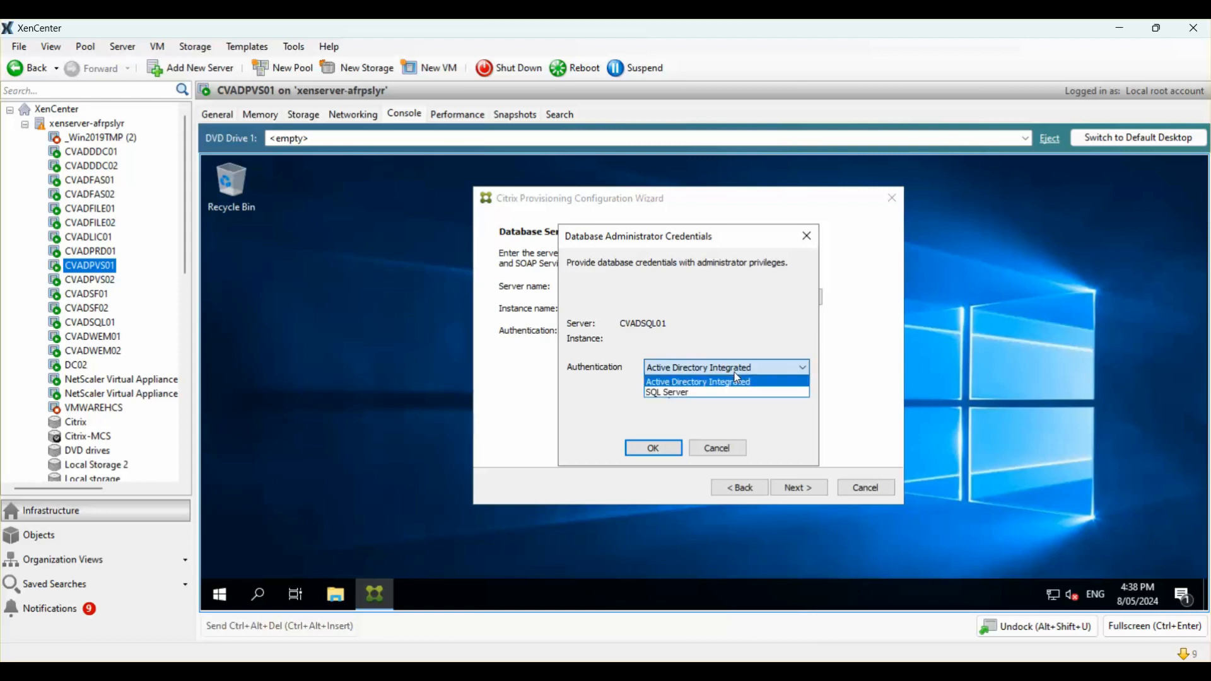
click(686, 383)
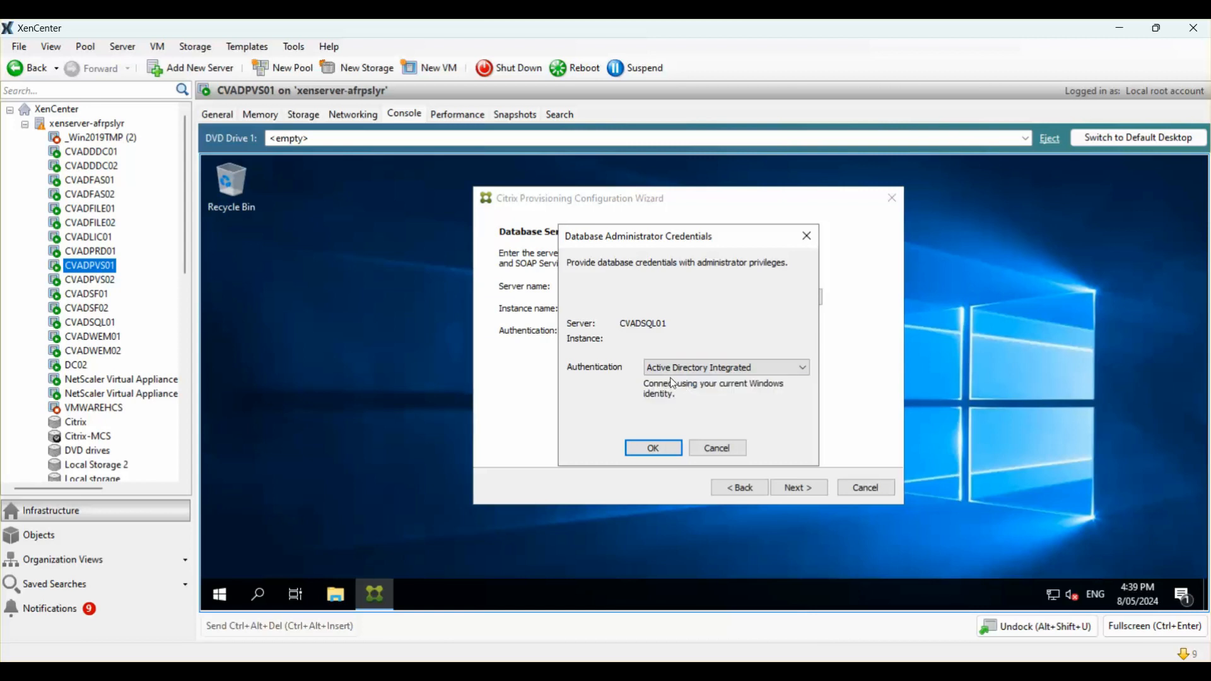
click(656, 448)
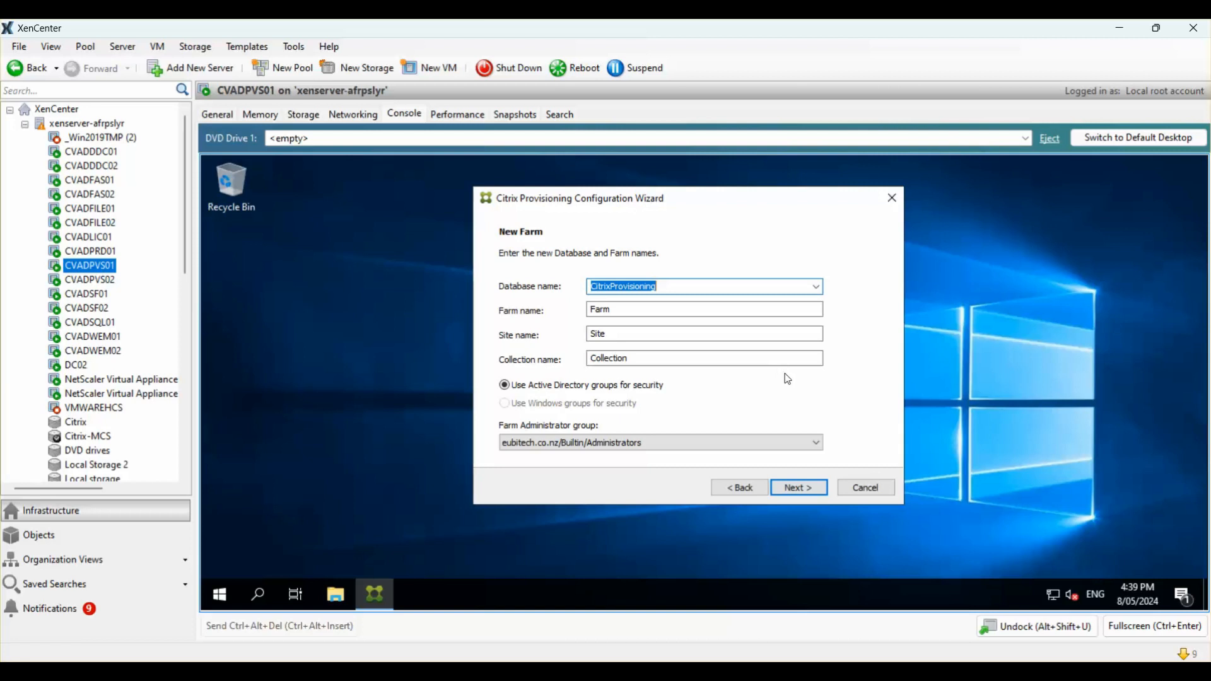
Step: Keep the default database, farm, site and collection names and set the farm administrator group to eubitech.co.nz/Security Groups/PVS-Admins
click(678, 293)
key(Tab)
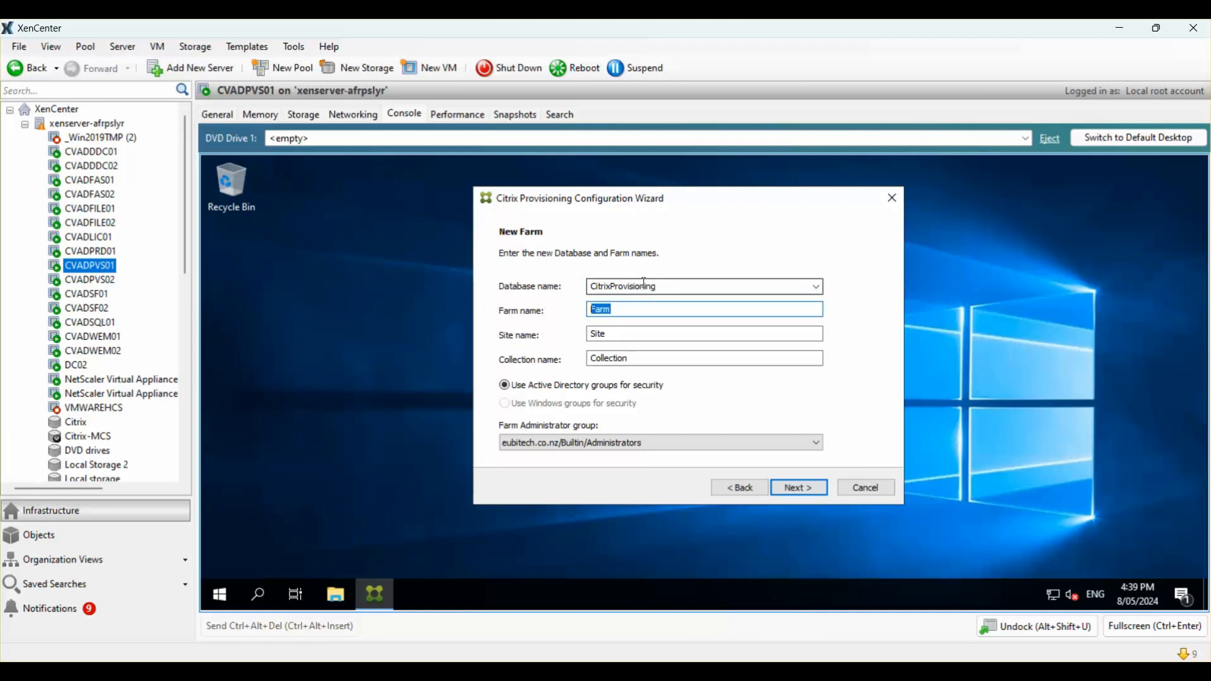
key(Tab)
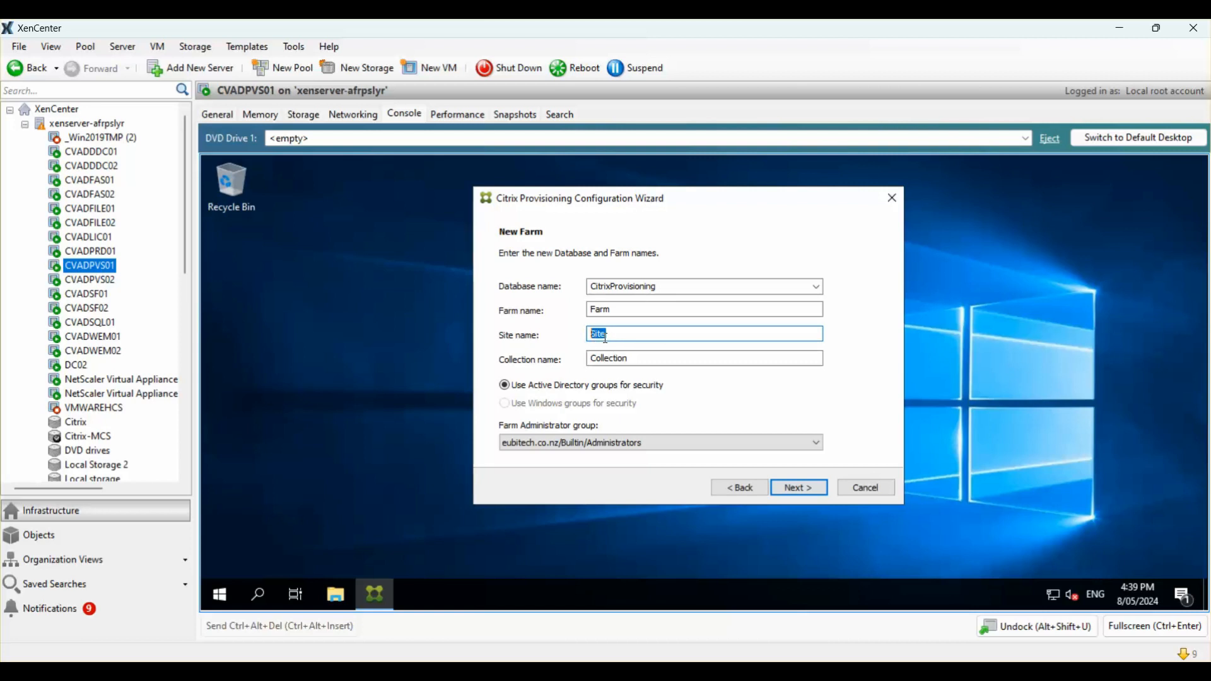
key(Tab)
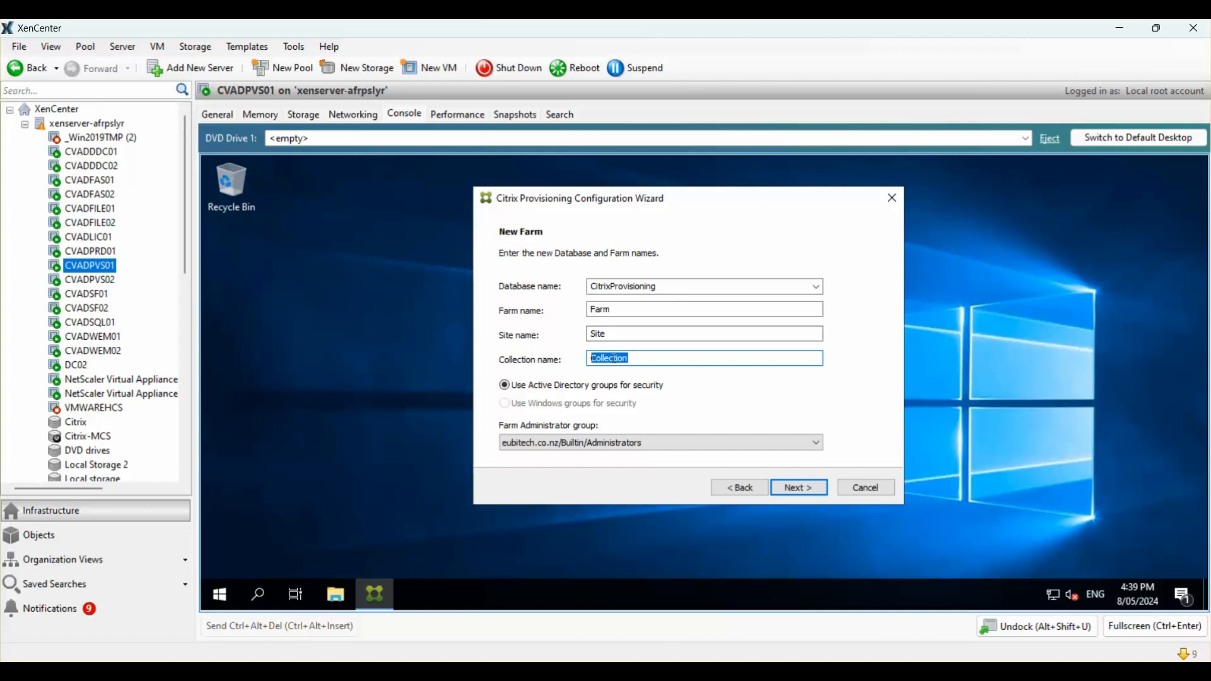
click(624, 442)
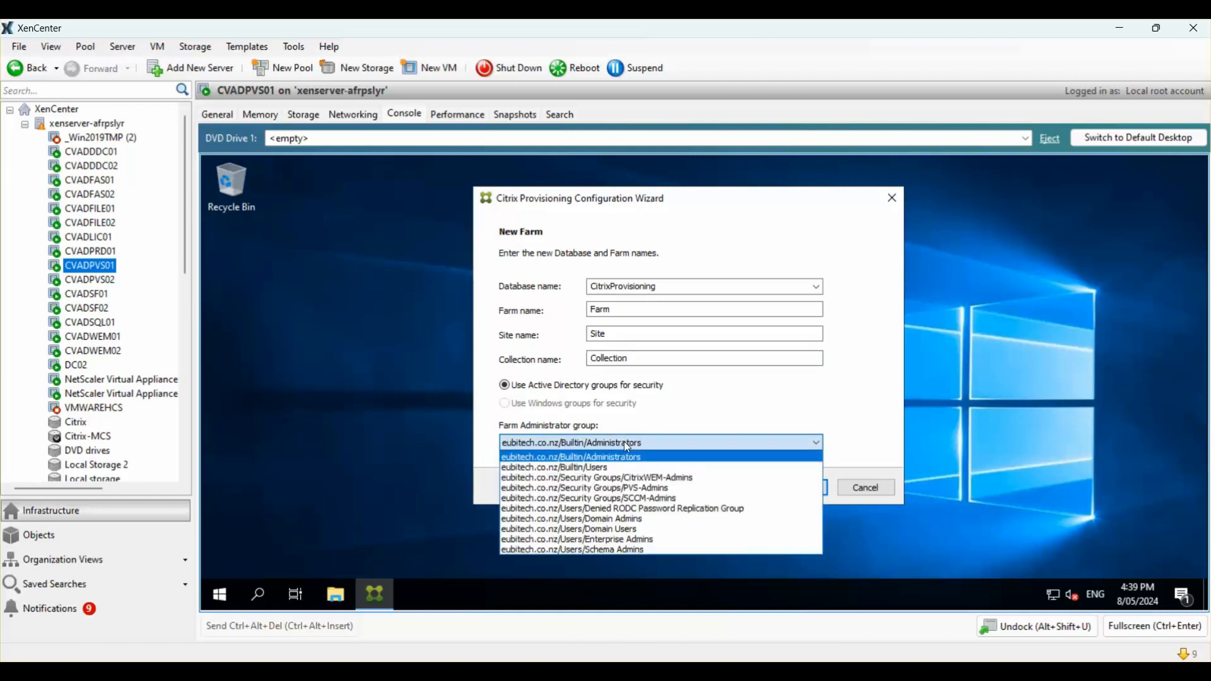
click(653, 488)
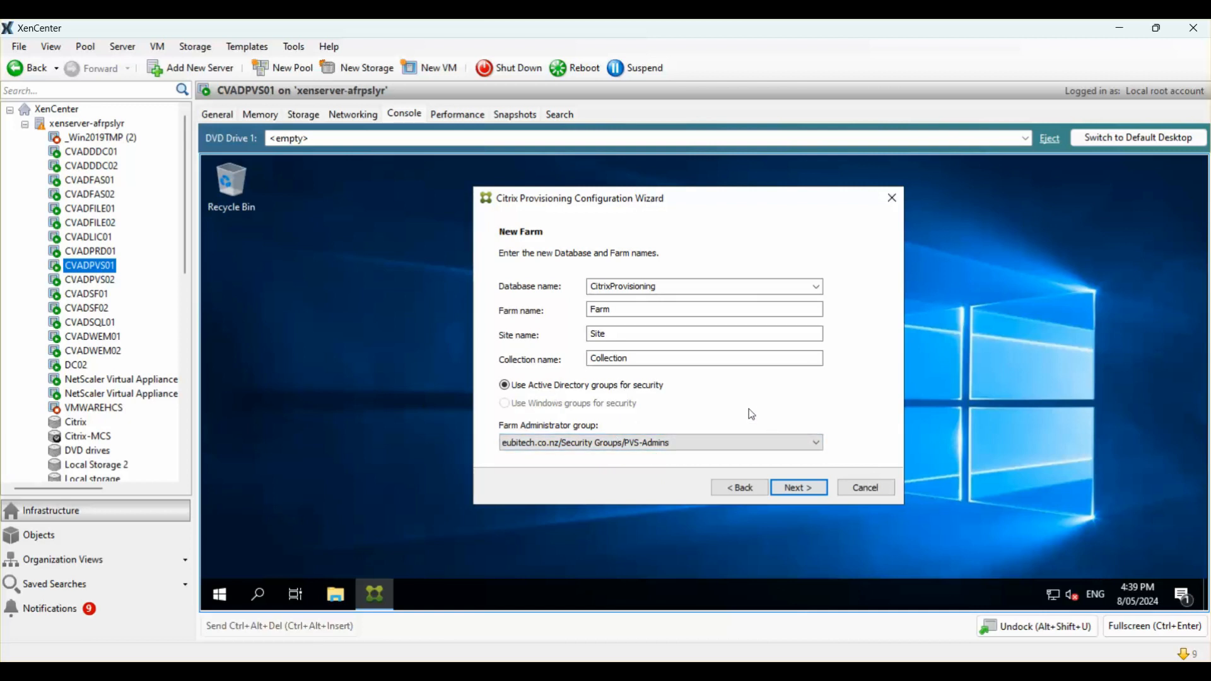
click(808, 494)
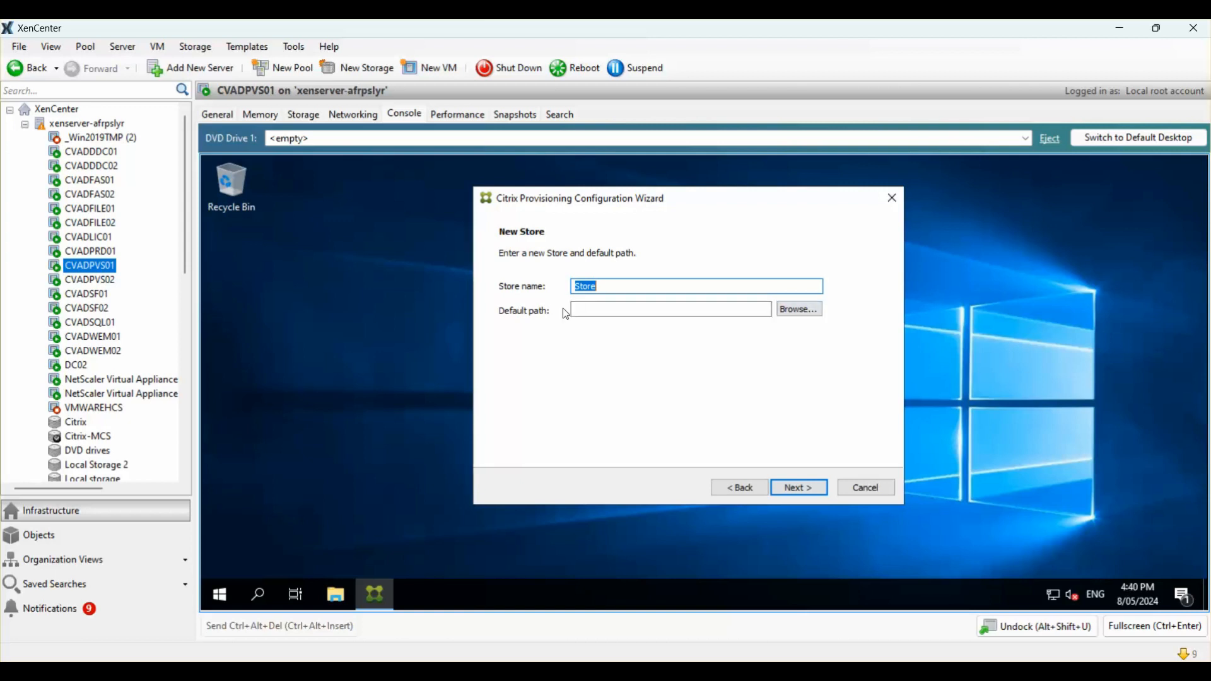
Step: Create a folder named Store on the vDisk (D:) drive while browsing for the store's default path
click(796, 310)
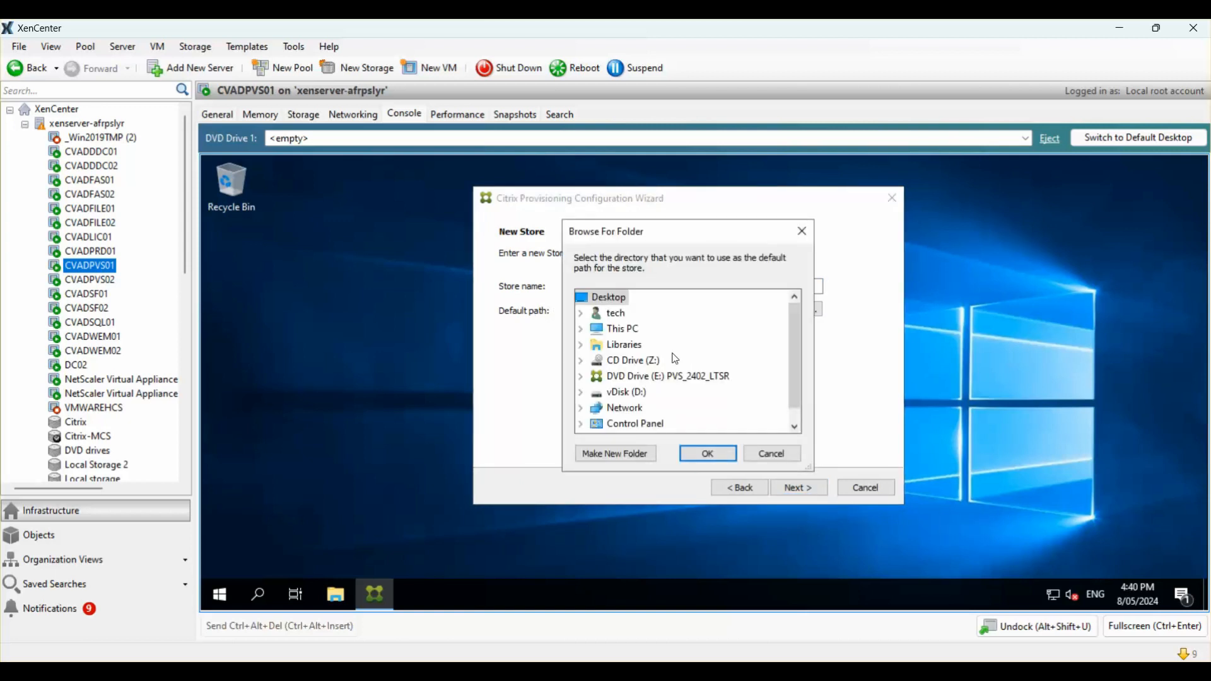
click(629, 396)
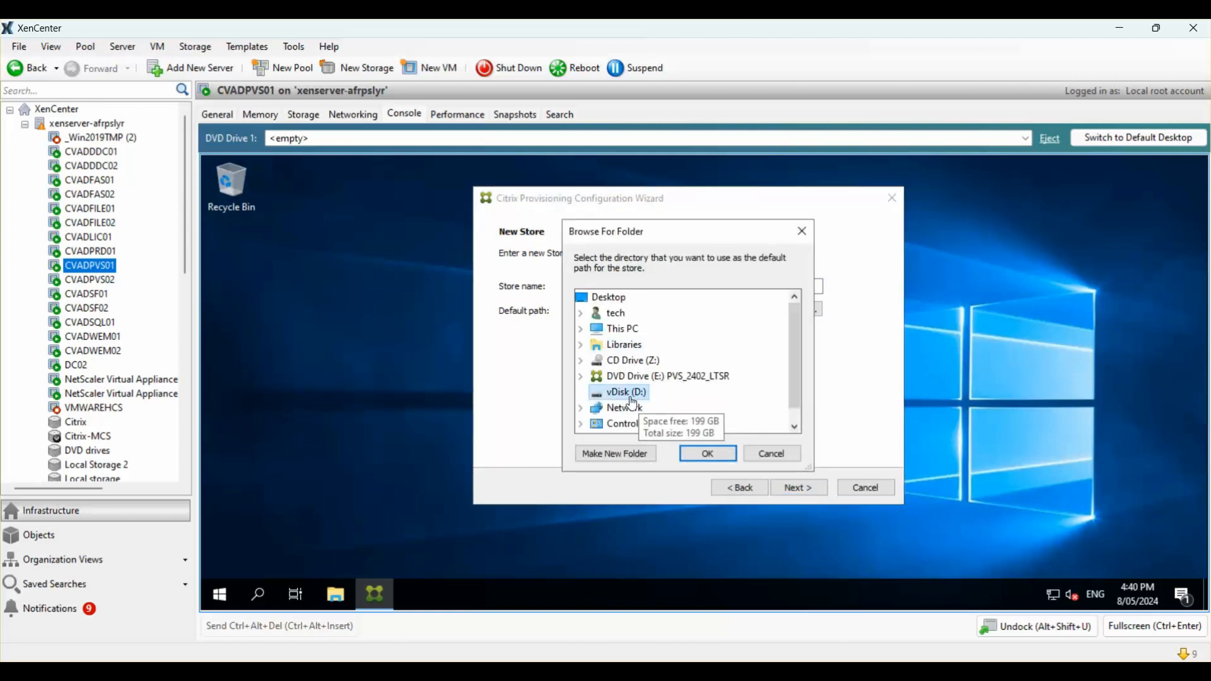
click(616, 454)
text(Store)
click(710, 454)
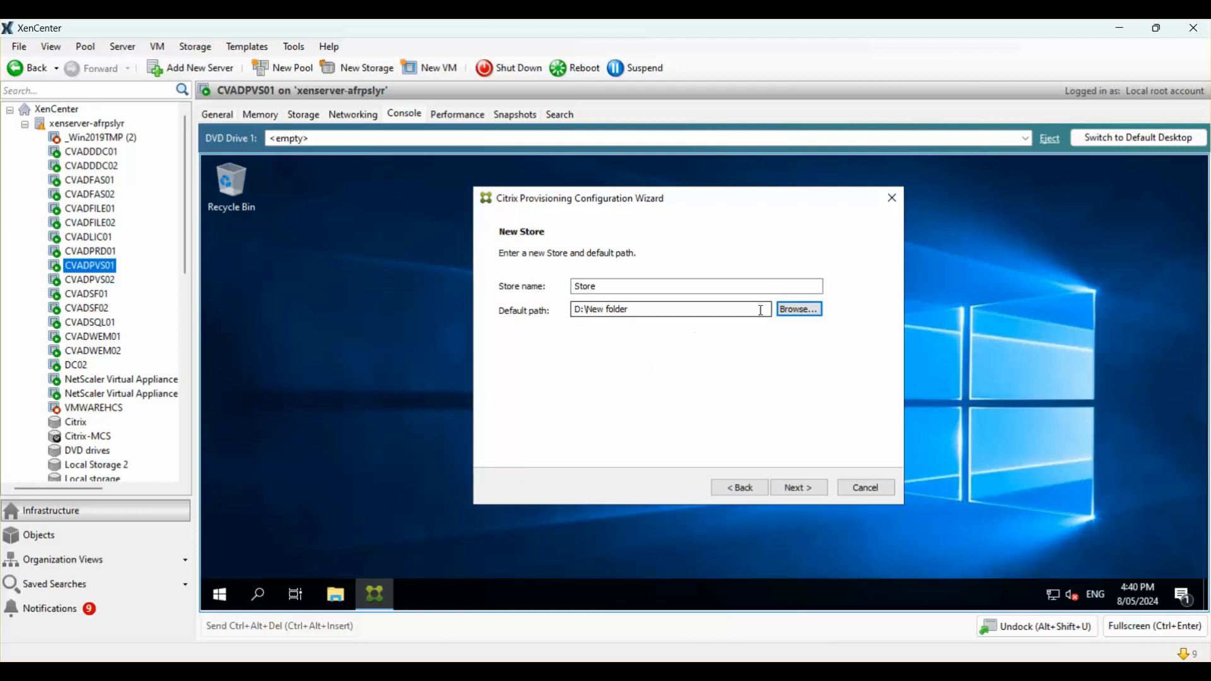
Step: Set the new store's default path to D:\Store, keeping the store name Store
click(800, 309)
double_click(620, 393)
click(624, 408)
click(709, 455)
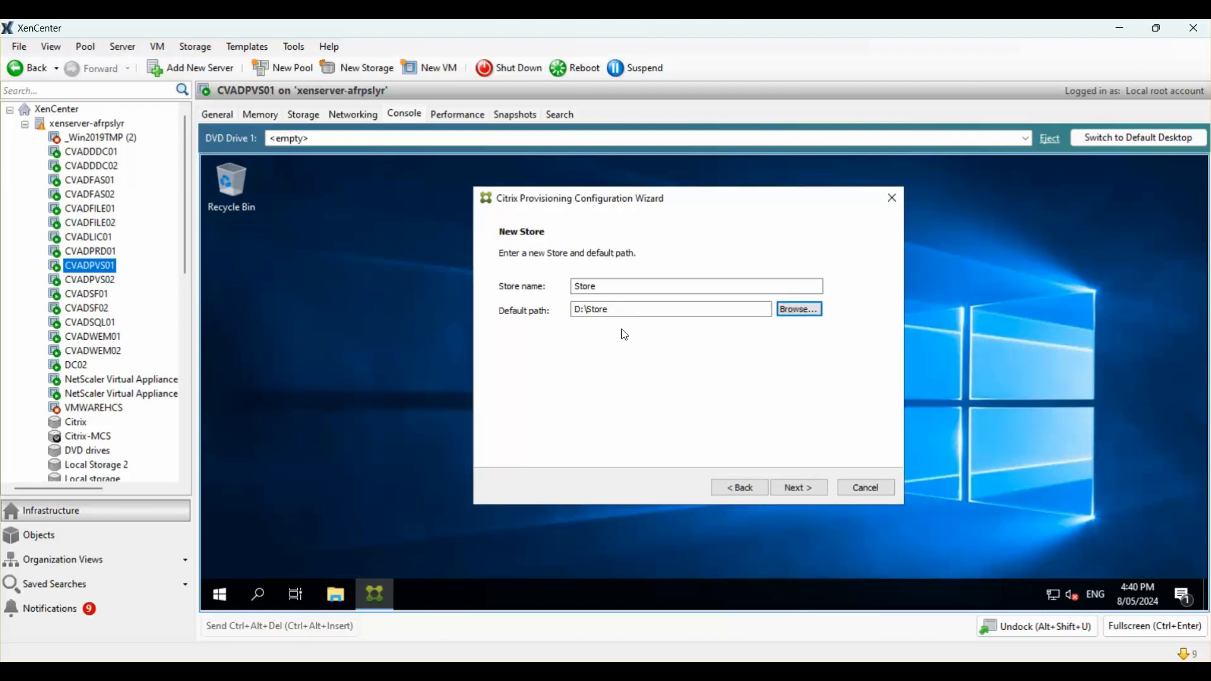
click(579, 312)
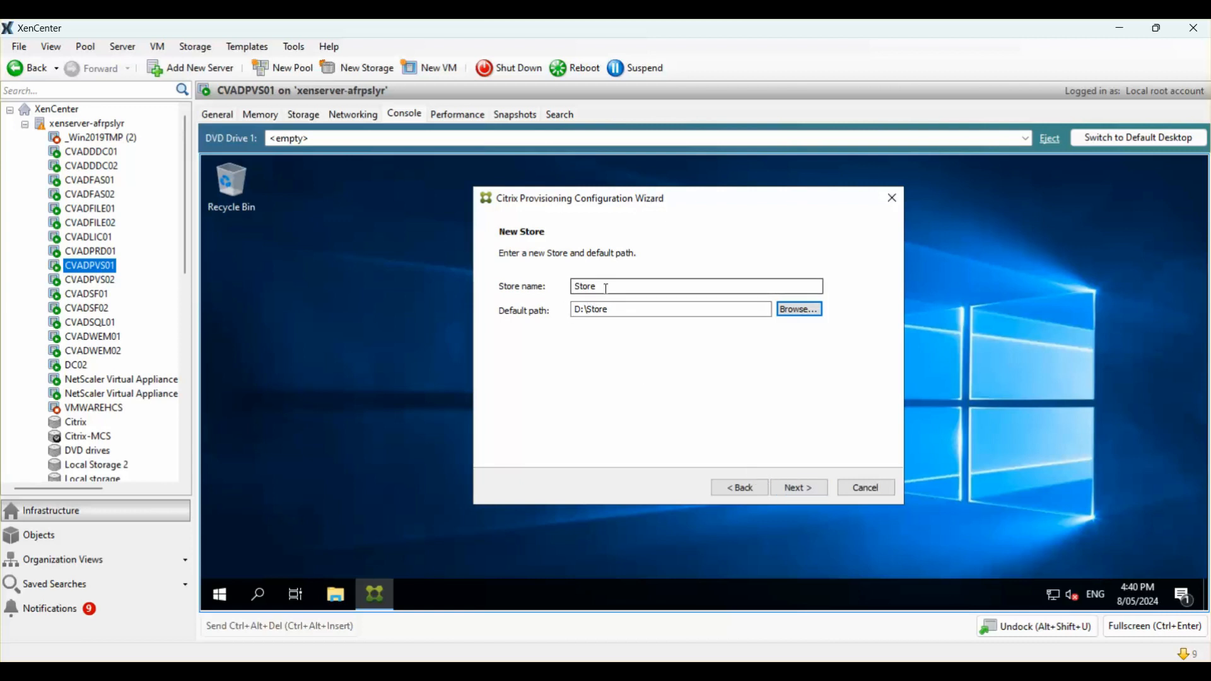
click(810, 490)
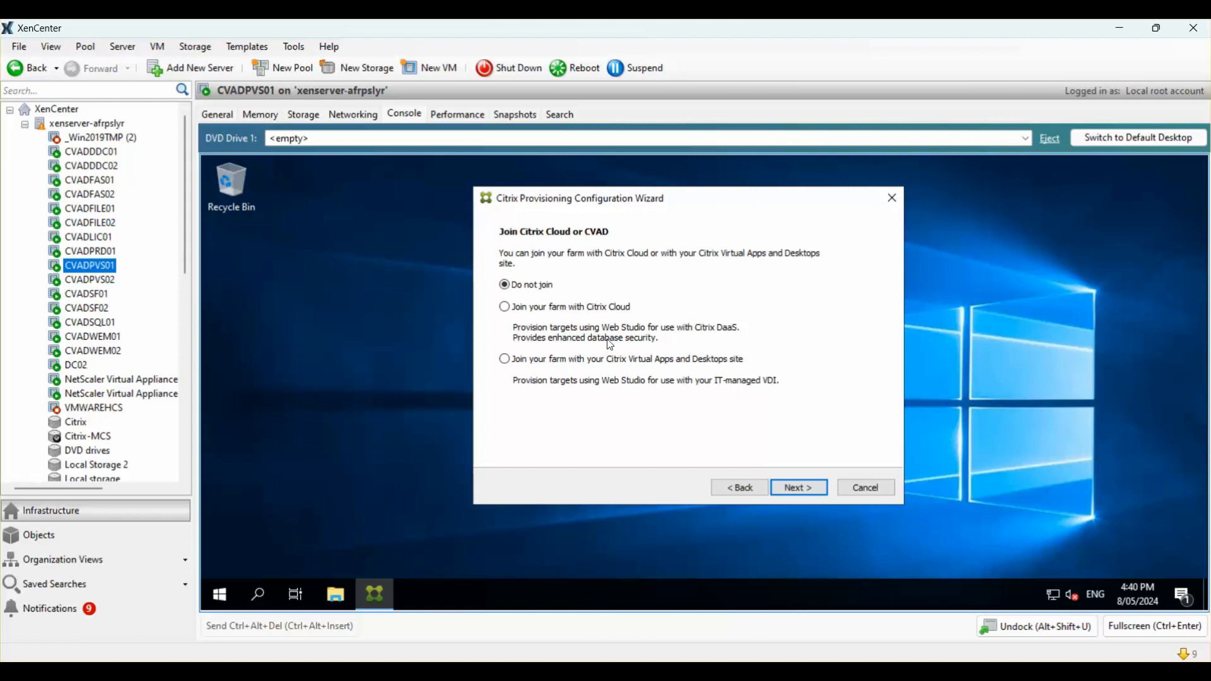
Step: Choose to join the farm with the Citrix Virtual Apps and Desktops site and confirm the join
click(528, 359)
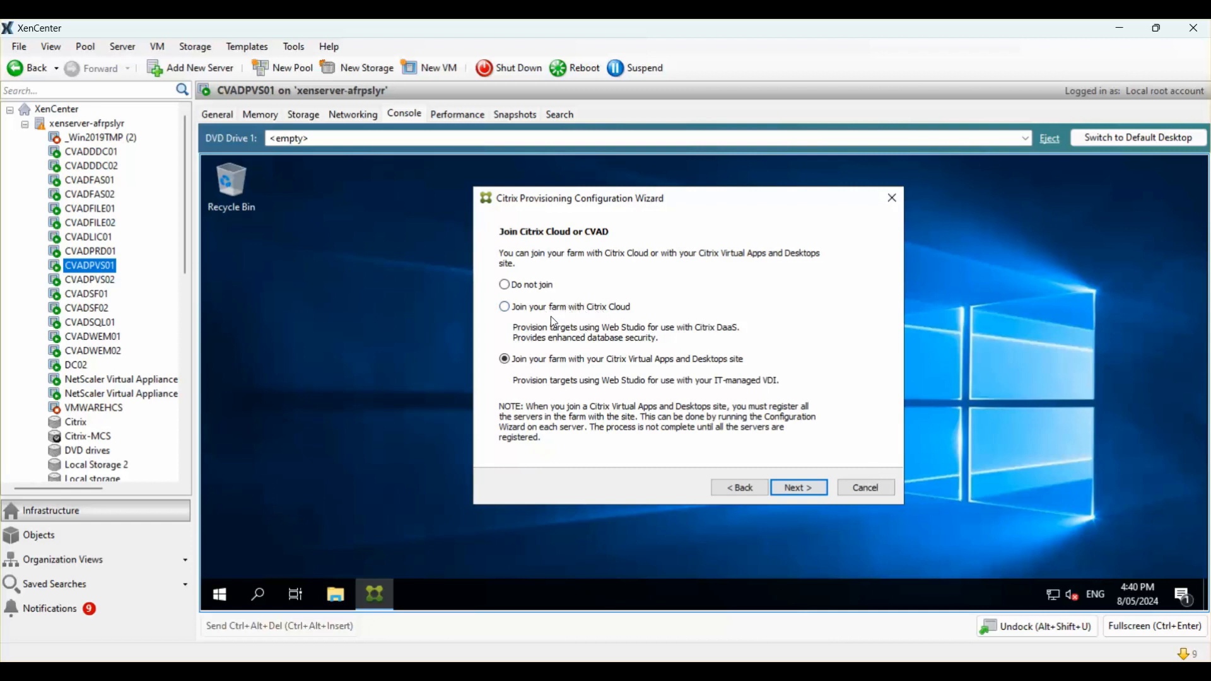
click(808, 489)
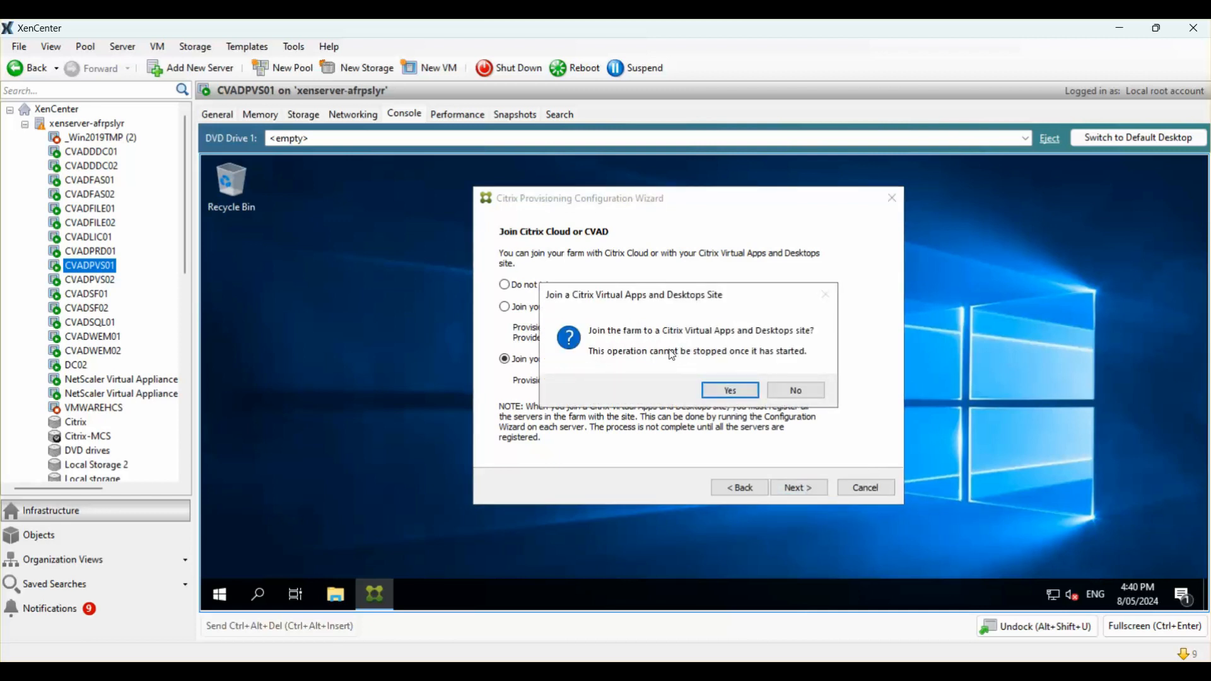
click(733, 389)
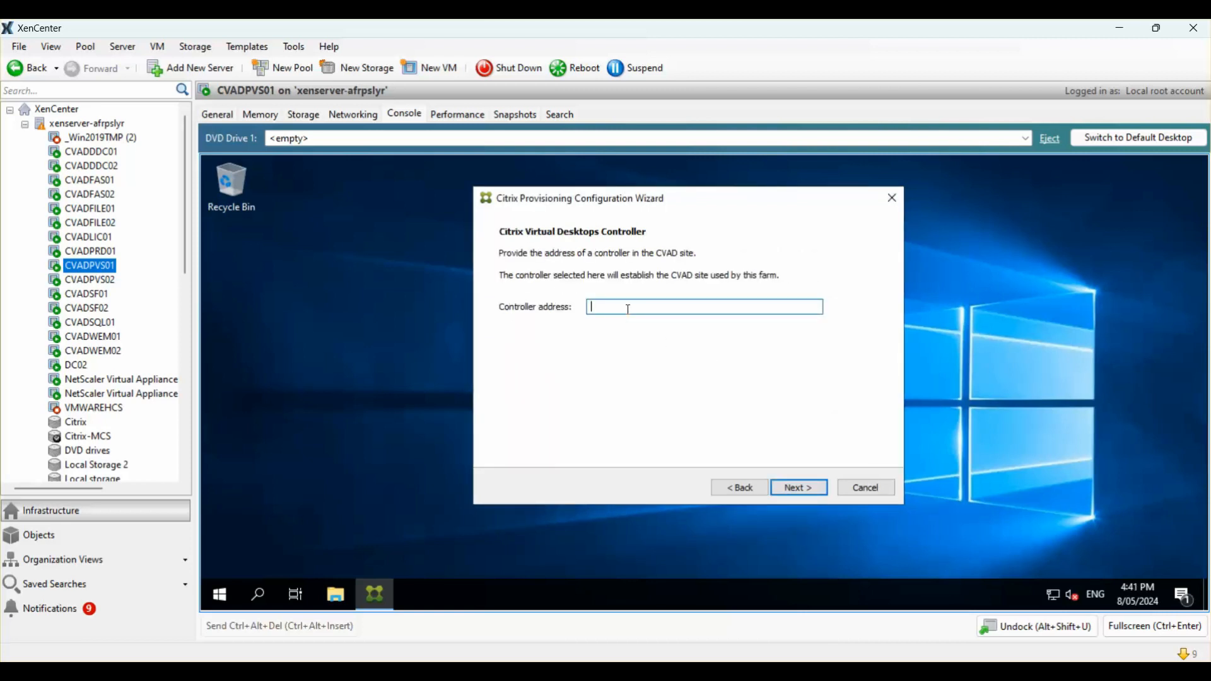
Step: Set the Citrix Virtual Desktops controller address to cvadddc01.eubitech.co.nz
text(cvad)
text(ddc01.eubitech.o.nz)
key(BackSpace)
key(BackSpace)
key(BackSpace)
click(808, 489)
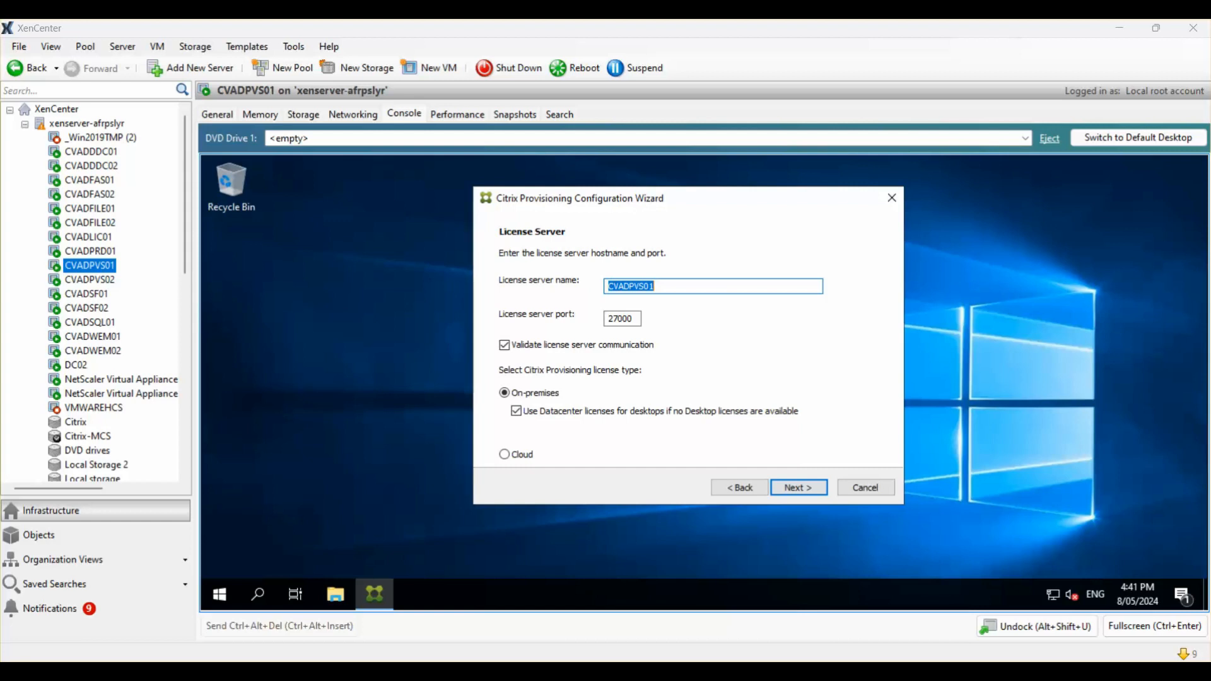
Step: Set the license server name to CVADlic01
click(675, 285)
key(BackSpace)
key(BackSpace)
key(BackSpace)
text(Lic01)
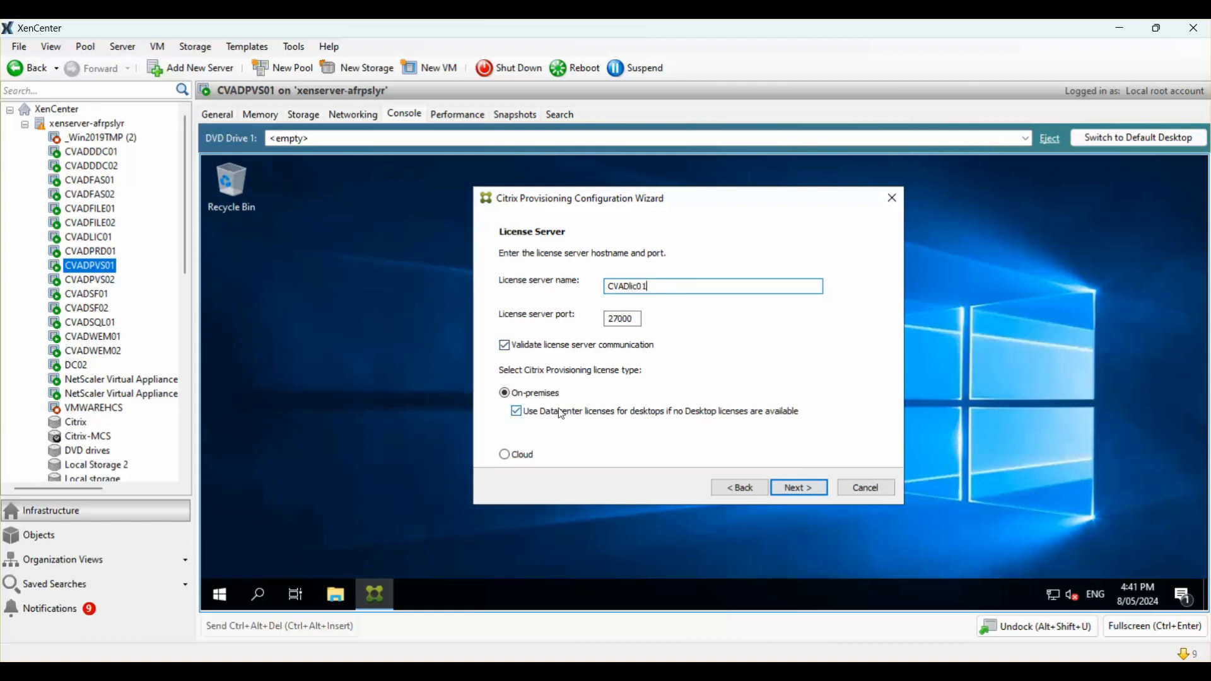
Step: Accept the license server settings and specify svc_pvs in domain eubitech.co.nz as the Stream and SOAP services' user account
click(796, 492)
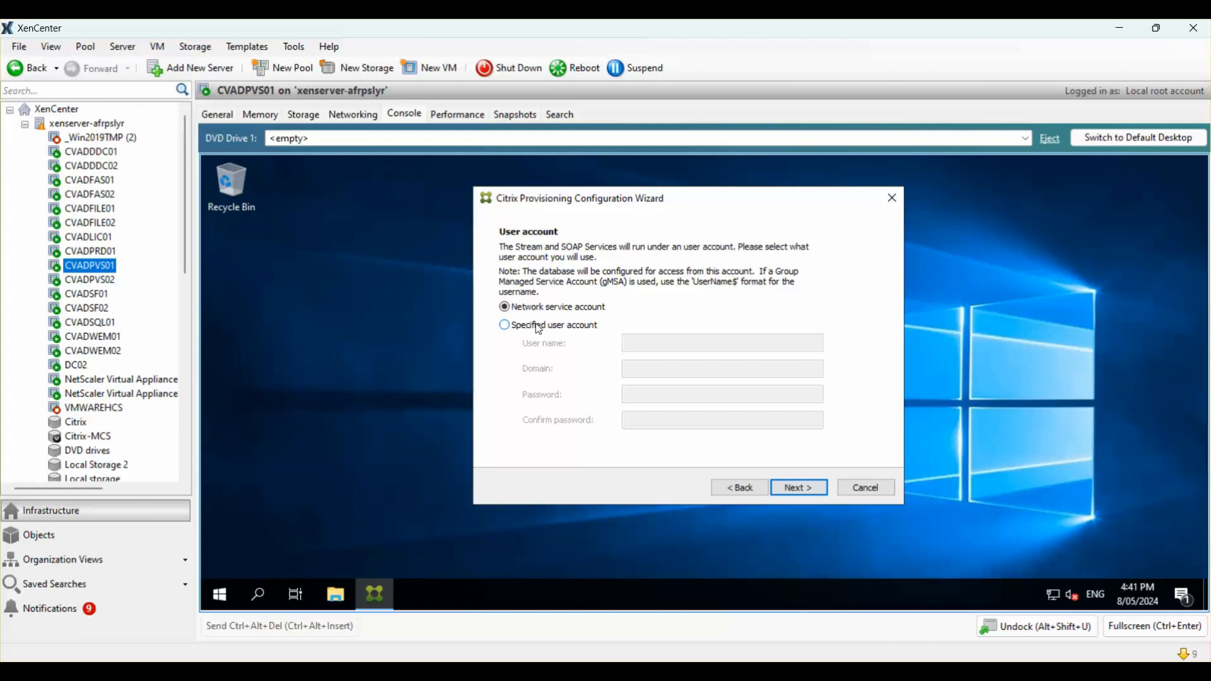
click(540, 327)
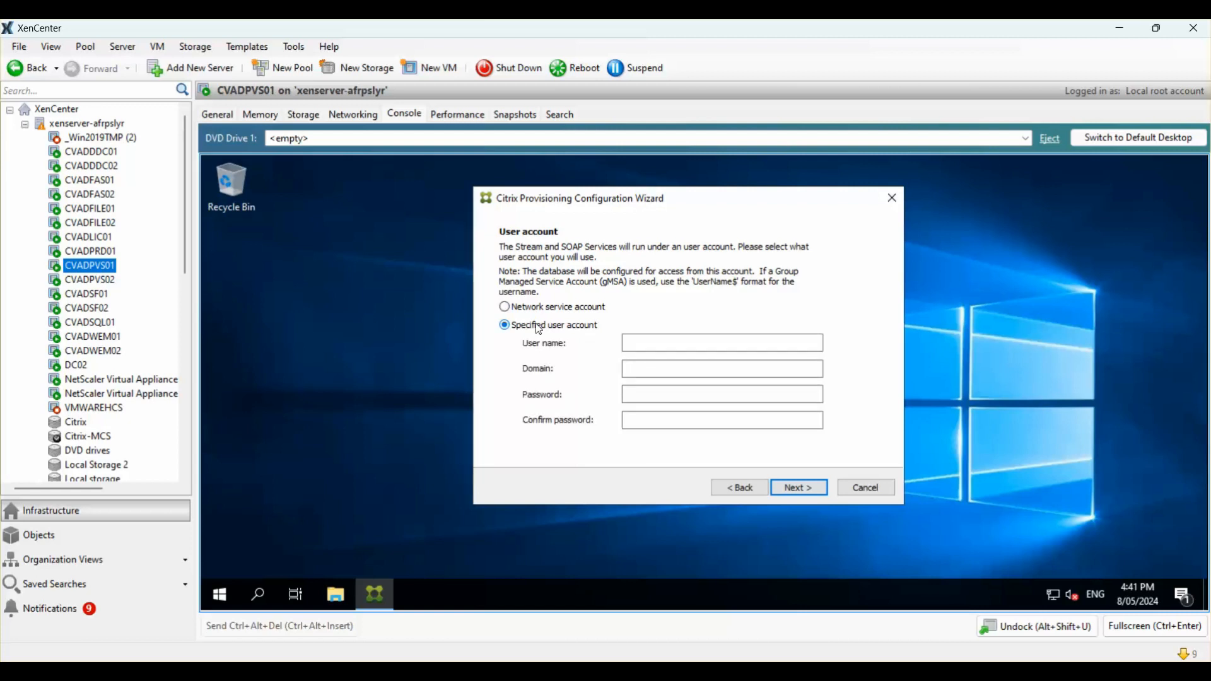
click(670, 341)
text(svc)
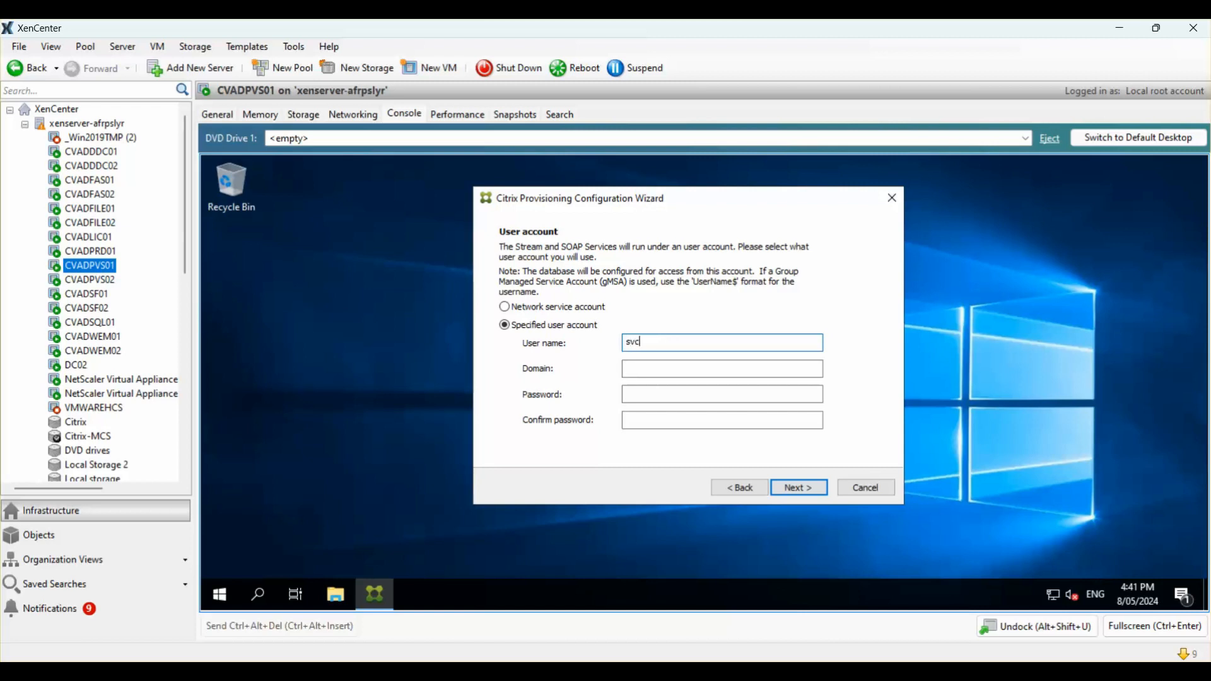
text(_pvs)
key(Tab)
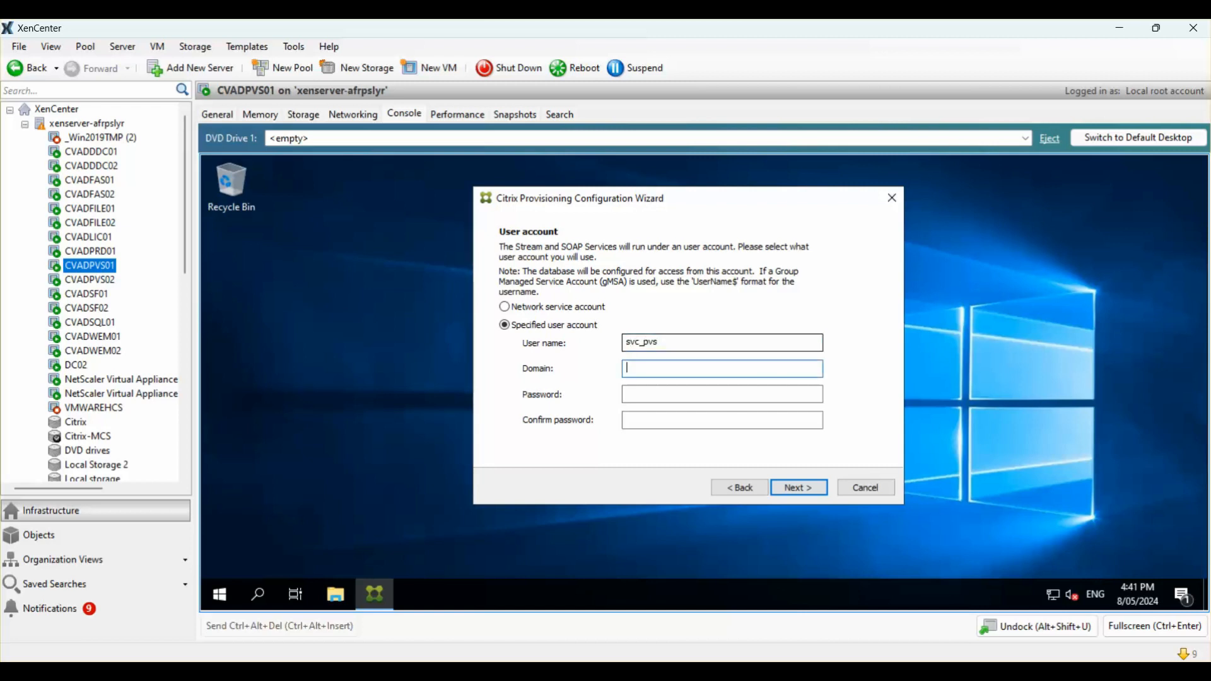
text(eubitech.co.nz)
key(Tab)
Step: Try to enter and confirm the password of the specified user account
text(•••••••••)
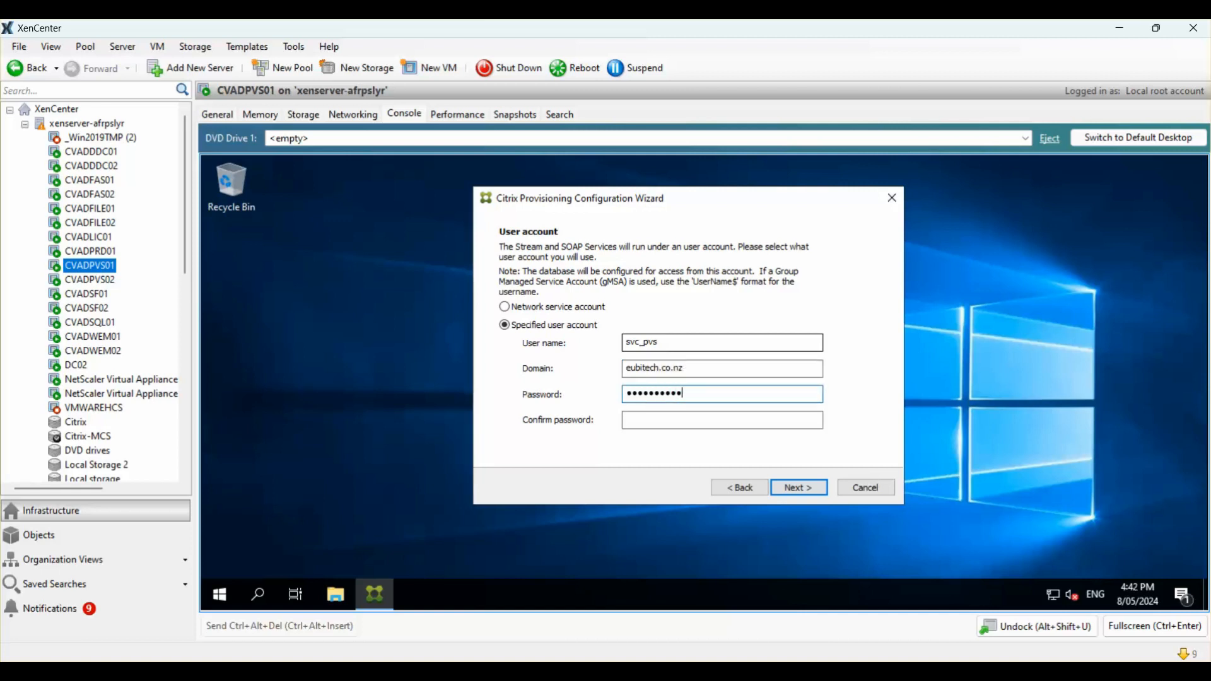
key(BackSpace)
key(BackSpace)
key(BackSpace)
key(BackSpace)
key(BackSpace)
key(BackSpace)
key(BackSpace)
key(BackSpace)
key(BackSpace)
text(•••••••••••)
key(Tab)
text(••••••••••••)
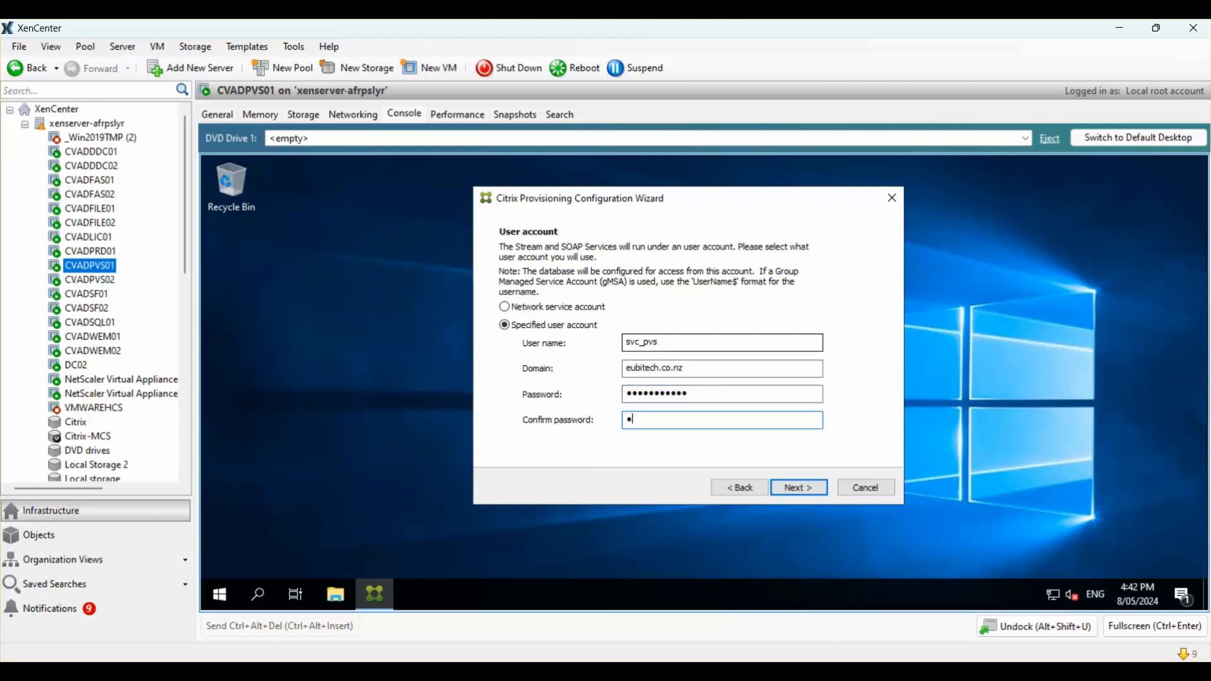
click(797, 489)
click(766, 392)
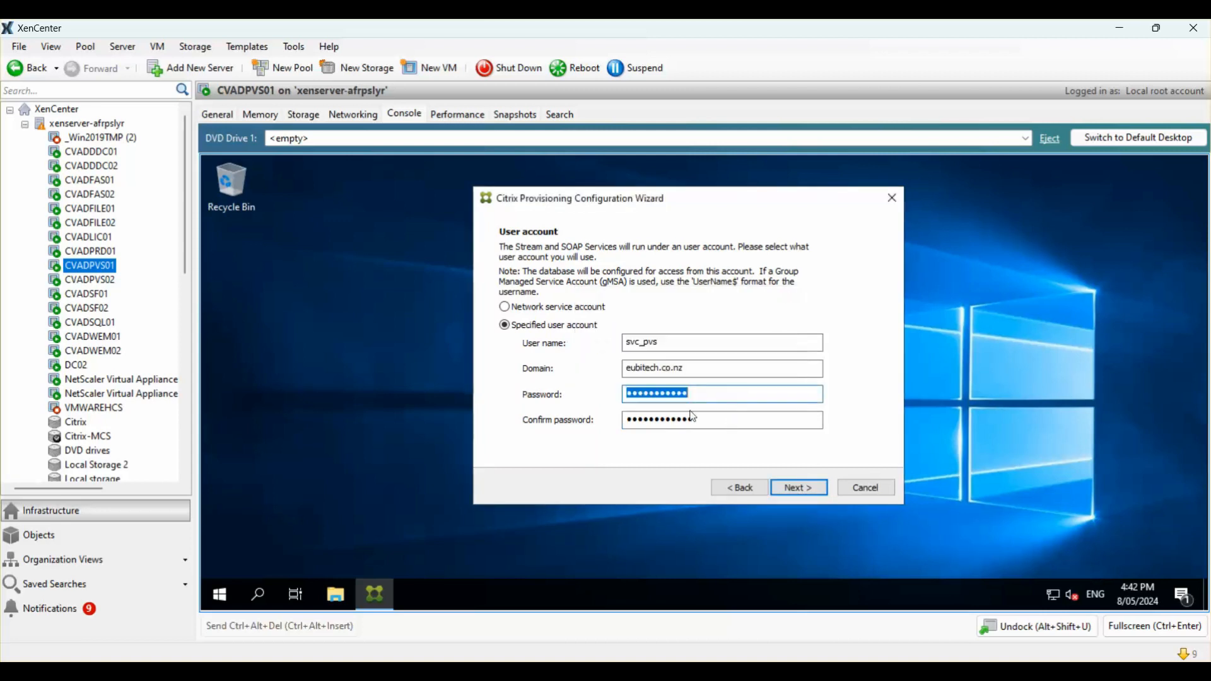
Step: Re-enter the service account's password in both the password and confirm password fields and accept the user account settings
text(•••••••••••)
key(Tab)
text(•••••••••••)
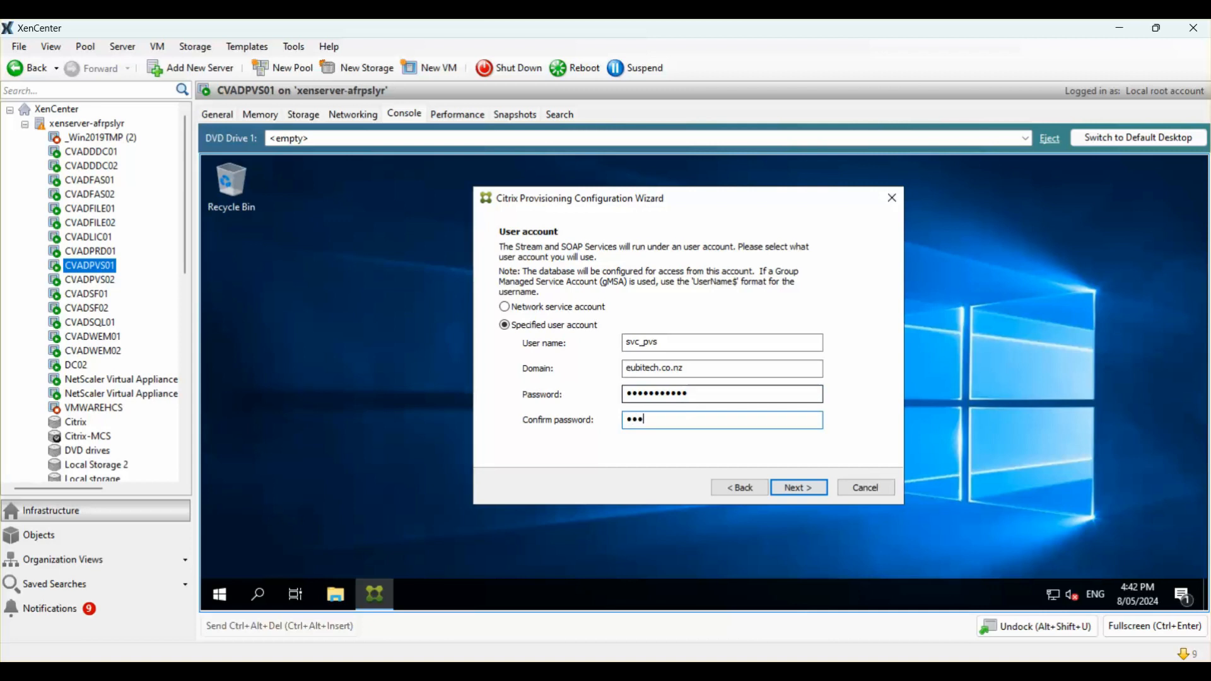
key(Return)
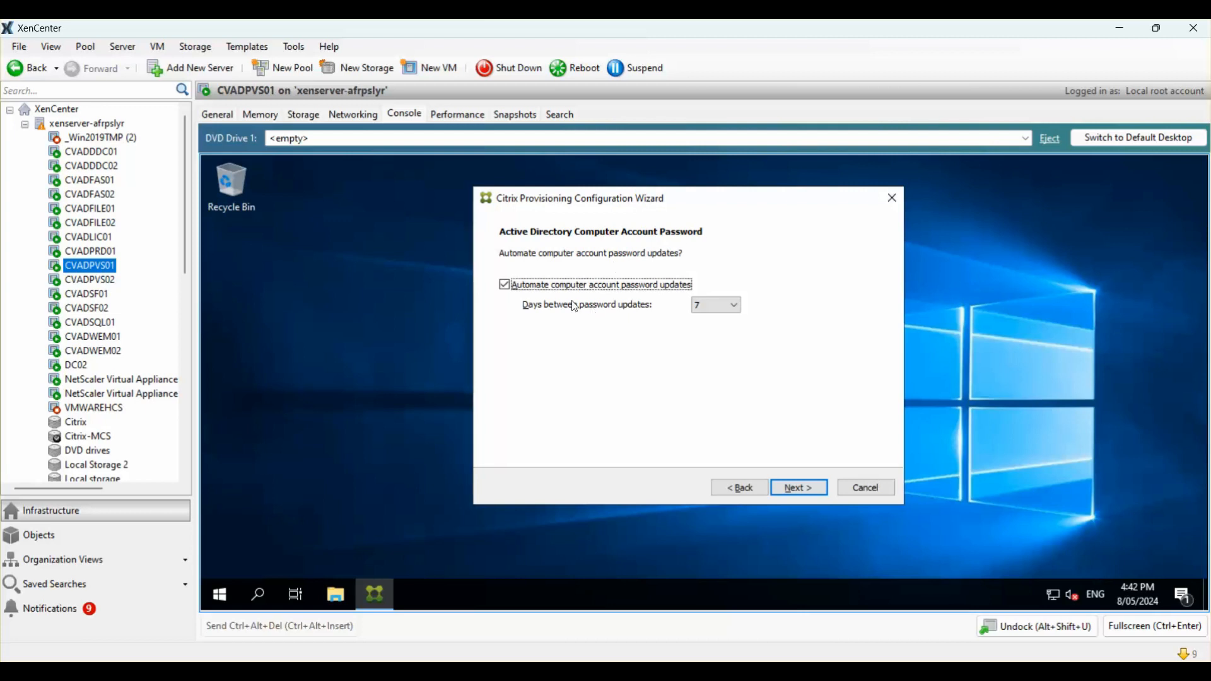
Step: Keep automatic computer account password updates enabled with 7 days between updates
click(713, 305)
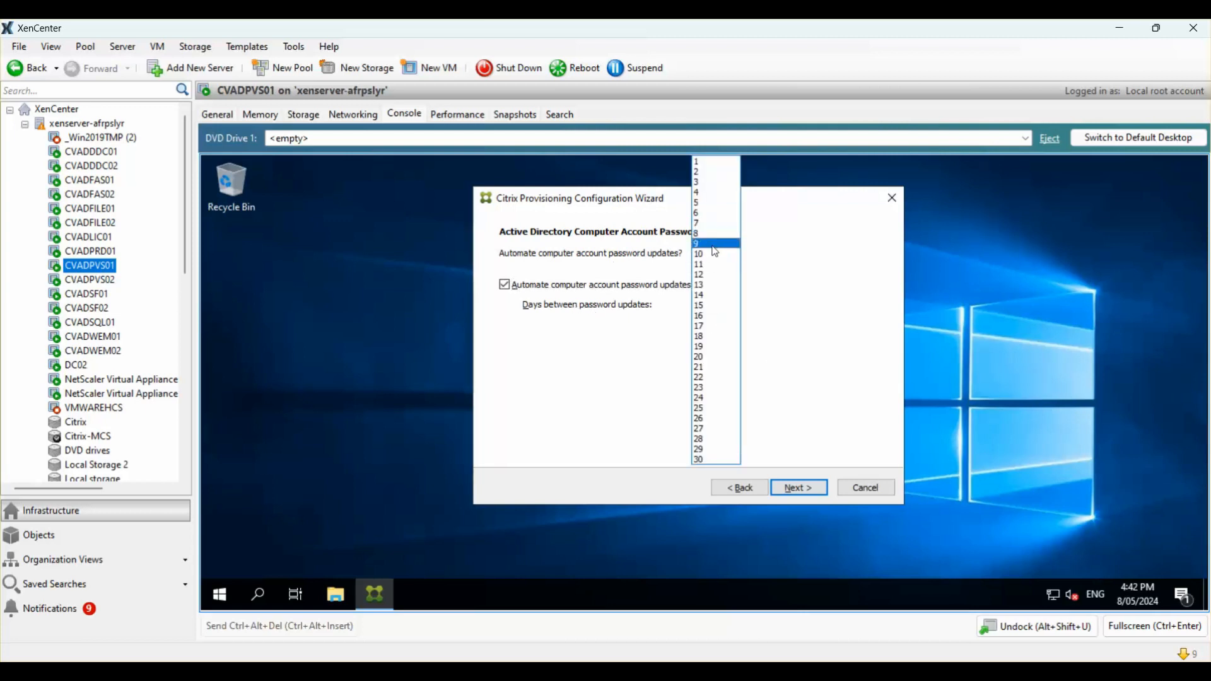
click(706, 223)
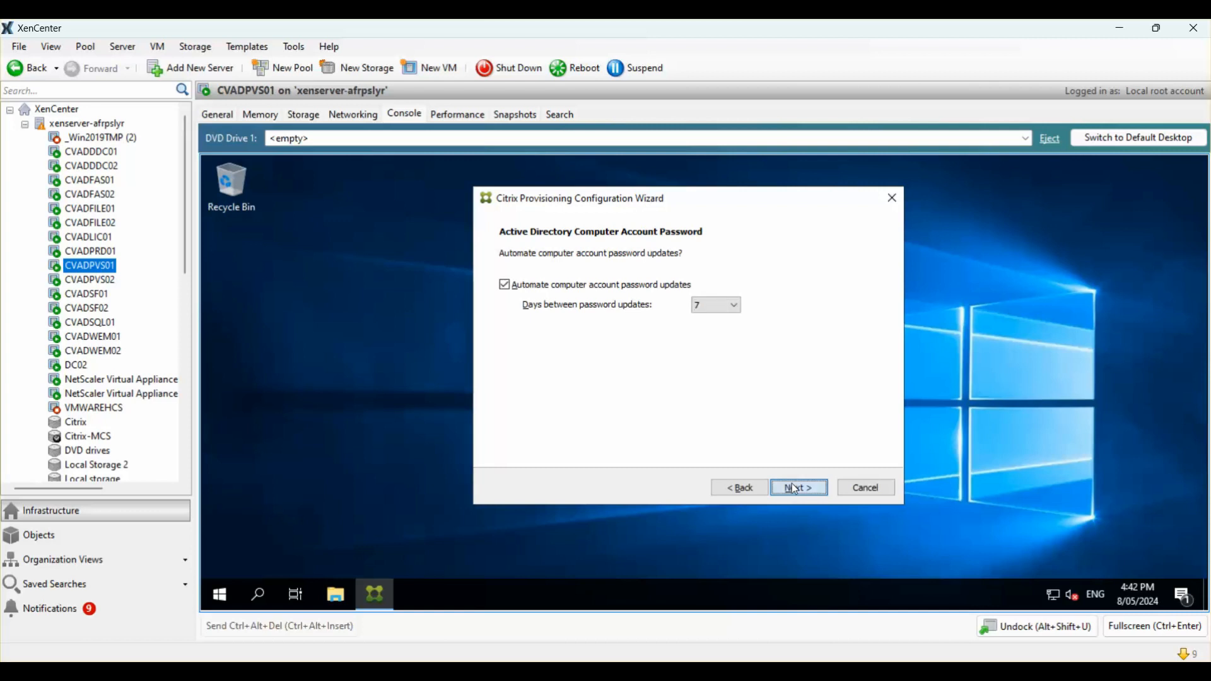
click(796, 489)
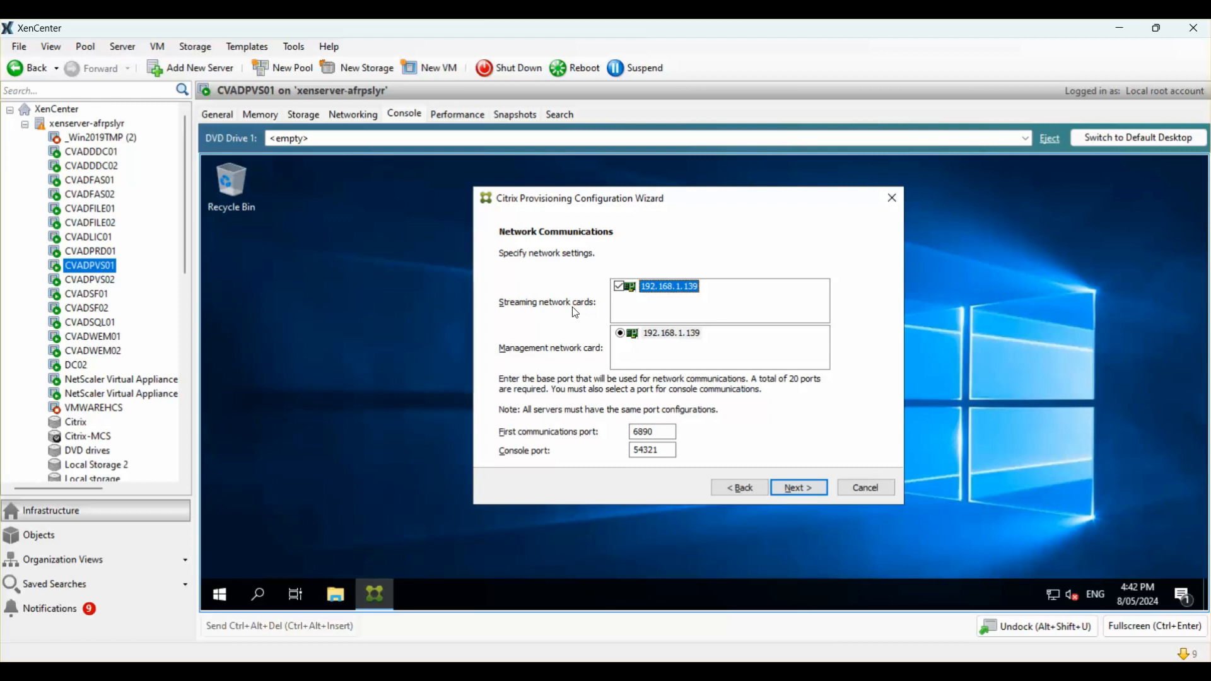
Step: Accept the network communications settings and enable the Citrix Provisioning TFTP service with the default ARDBP32.BIN bootstrap location
click(800, 488)
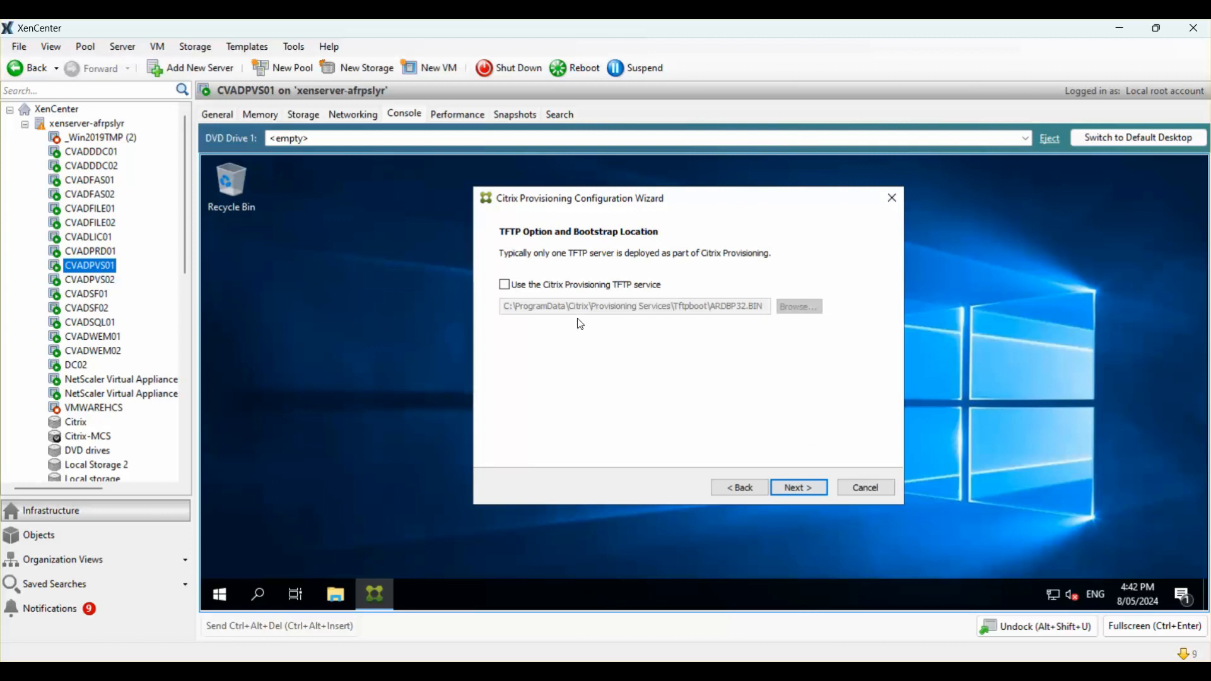
click(578, 284)
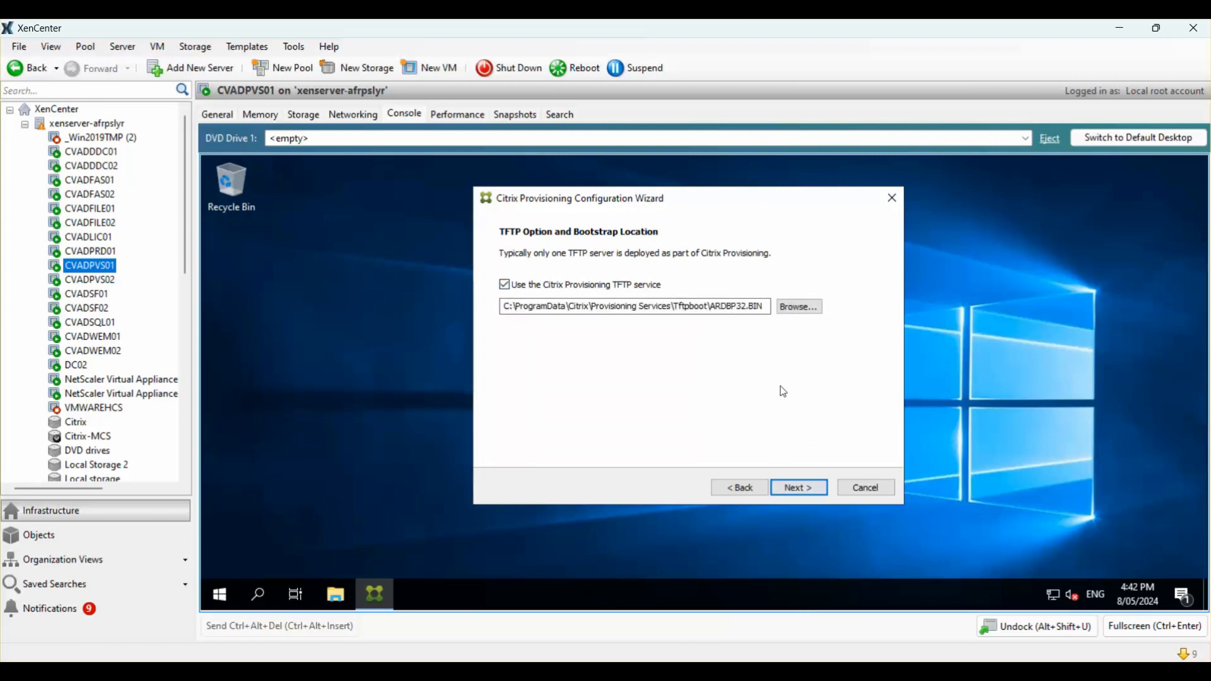
click(801, 488)
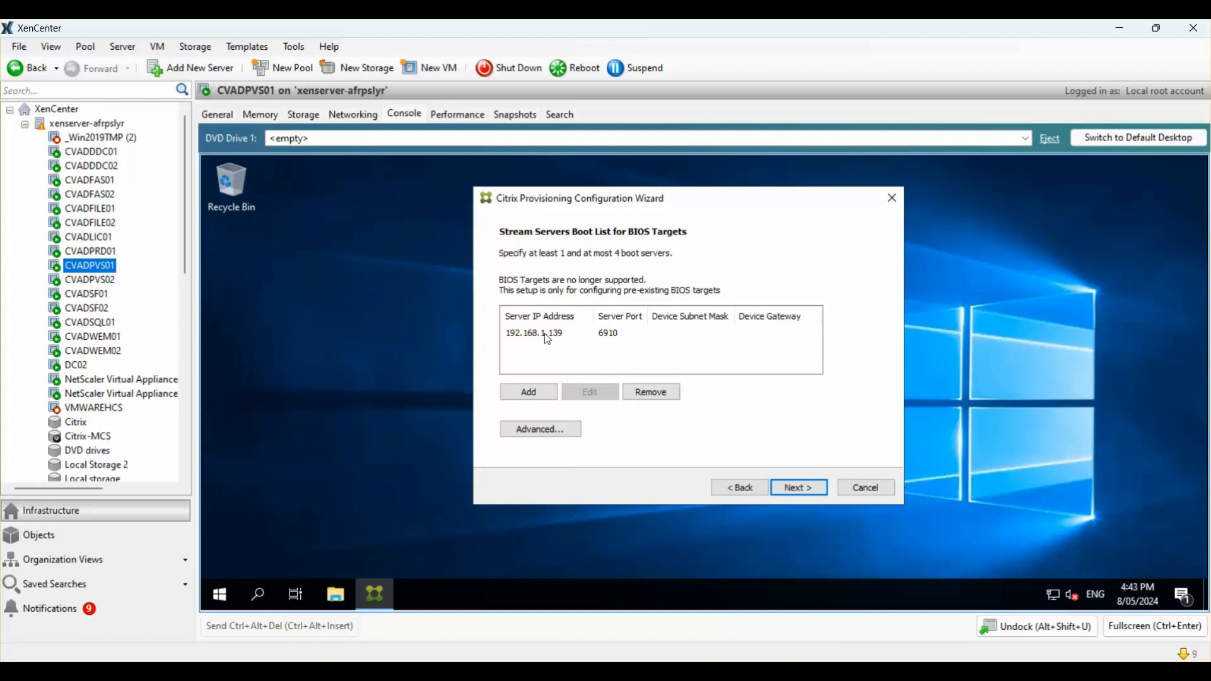
Step: Enable verbose mode in the advanced BIOS boot parameters, keep Restore Network Connection as recovery method, and accept the boot list
click(560, 427)
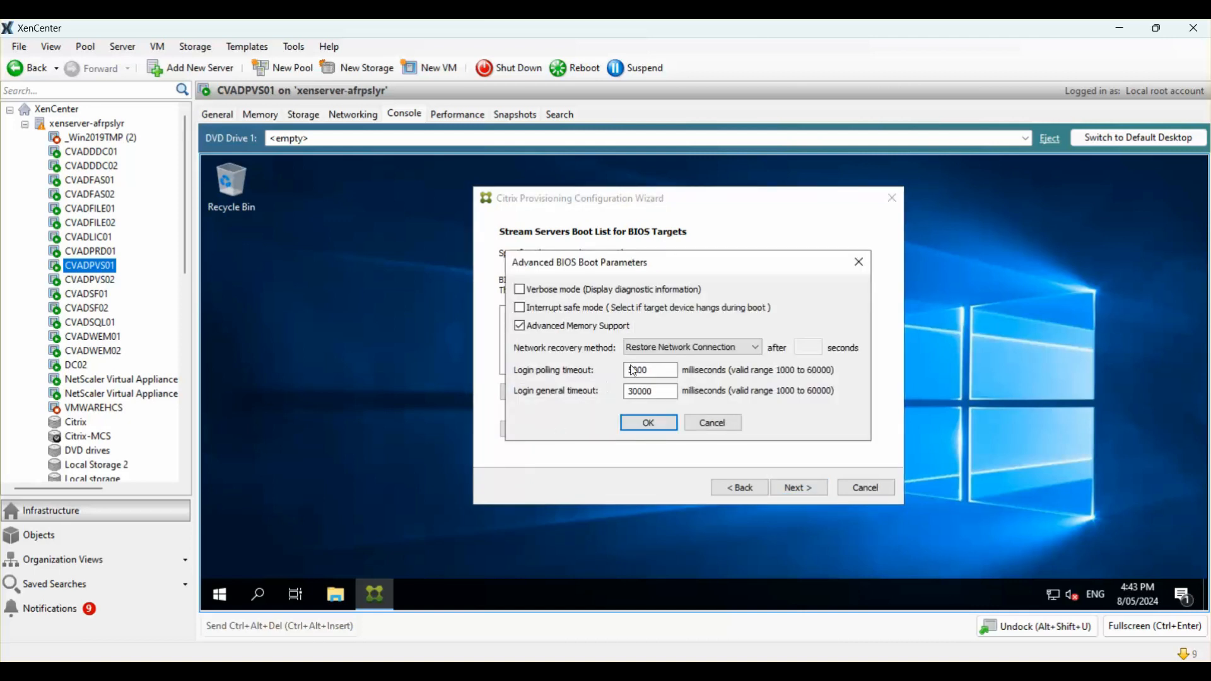
click(556, 290)
click(655, 359)
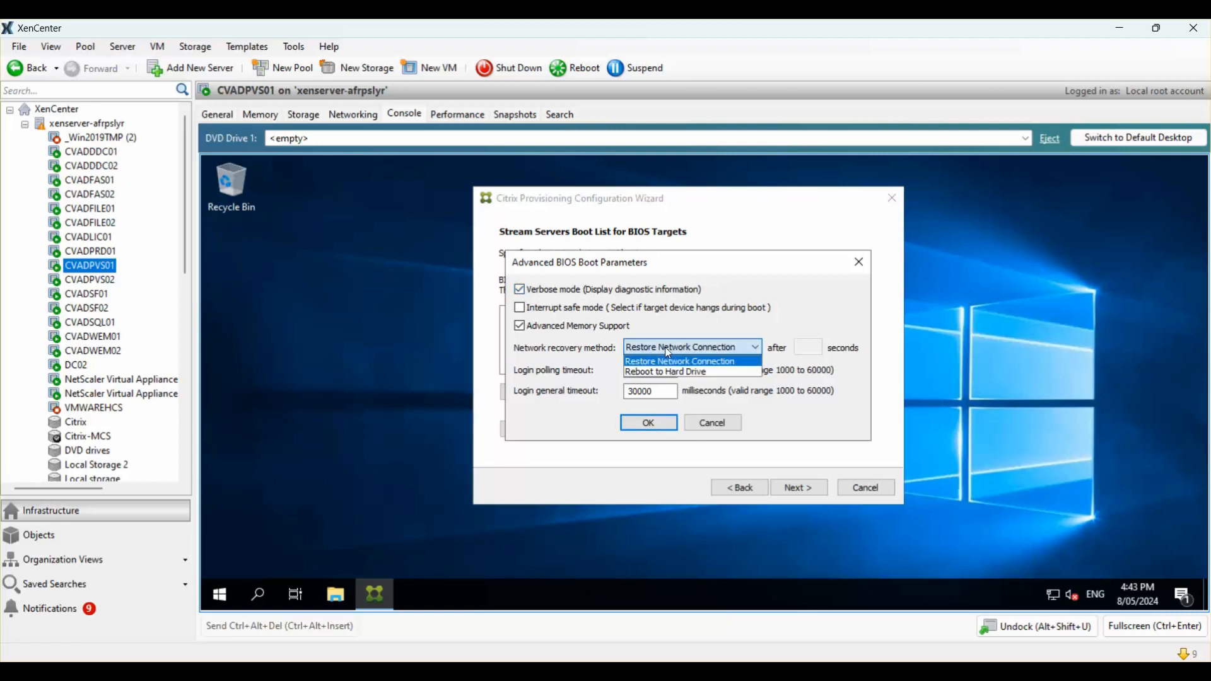
click(684, 364)
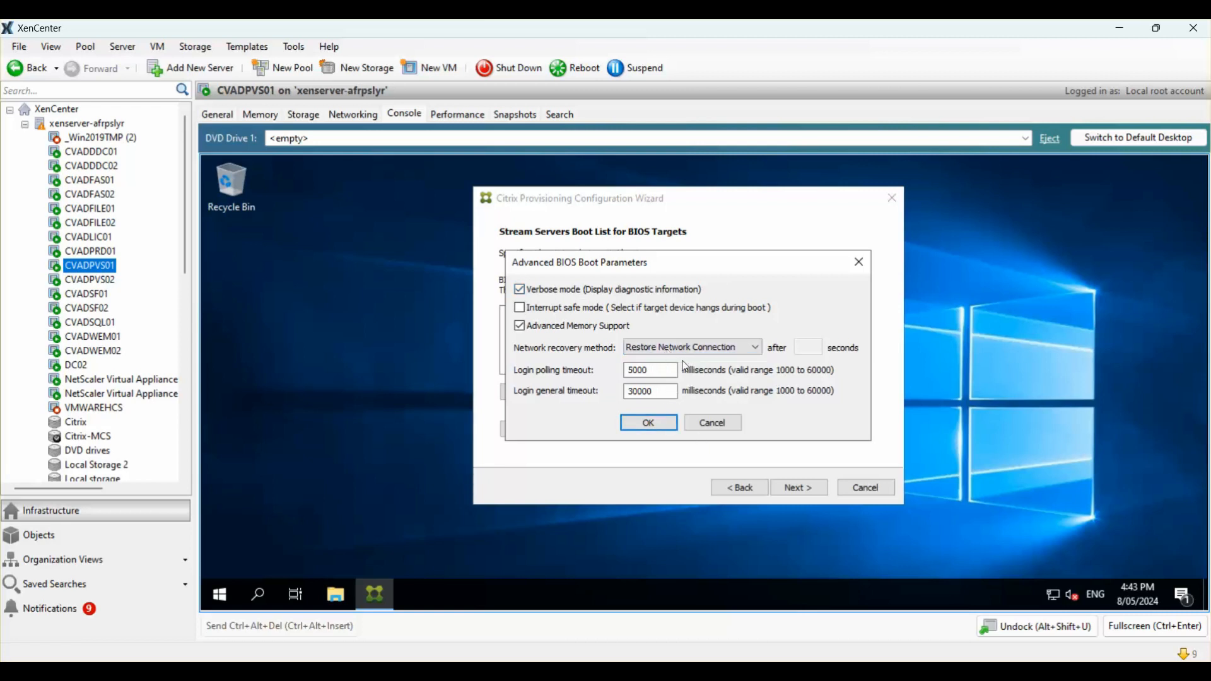
click(655, 424)
click(799, 488)
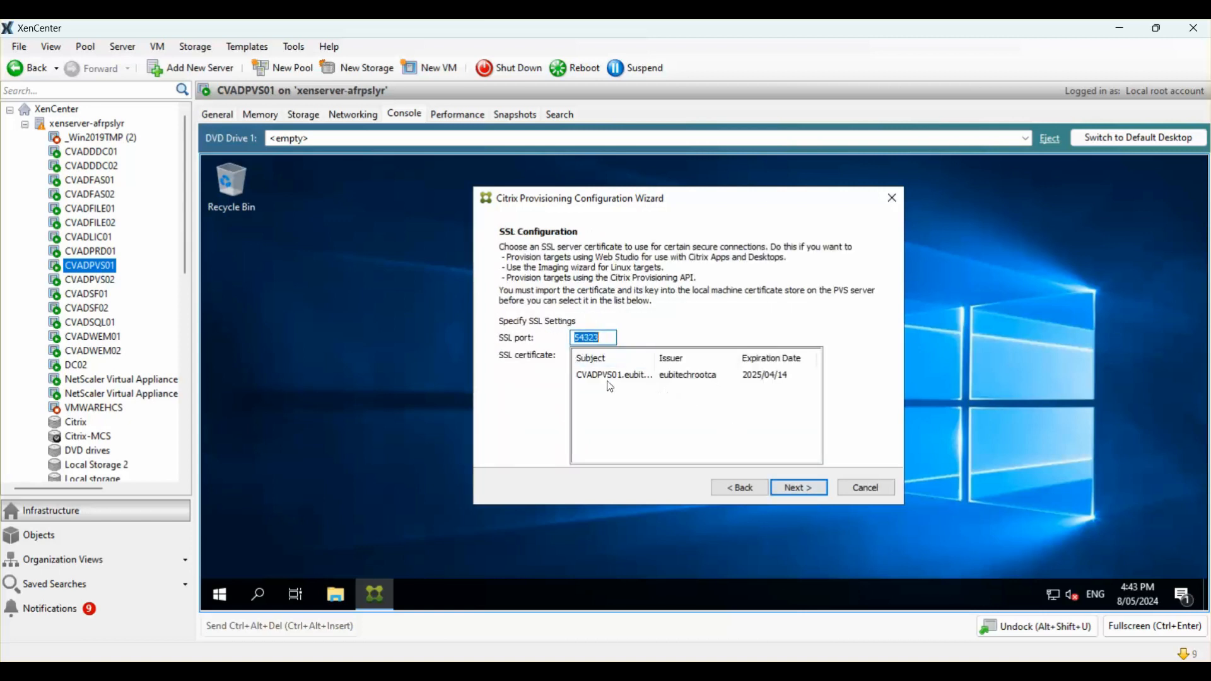
Step: Keep SSL port 54323 and proceed through the SSL configuration to the final settings summary
click(804, 490)
click(808, 389)
click(630, 448)
click(796, 489)
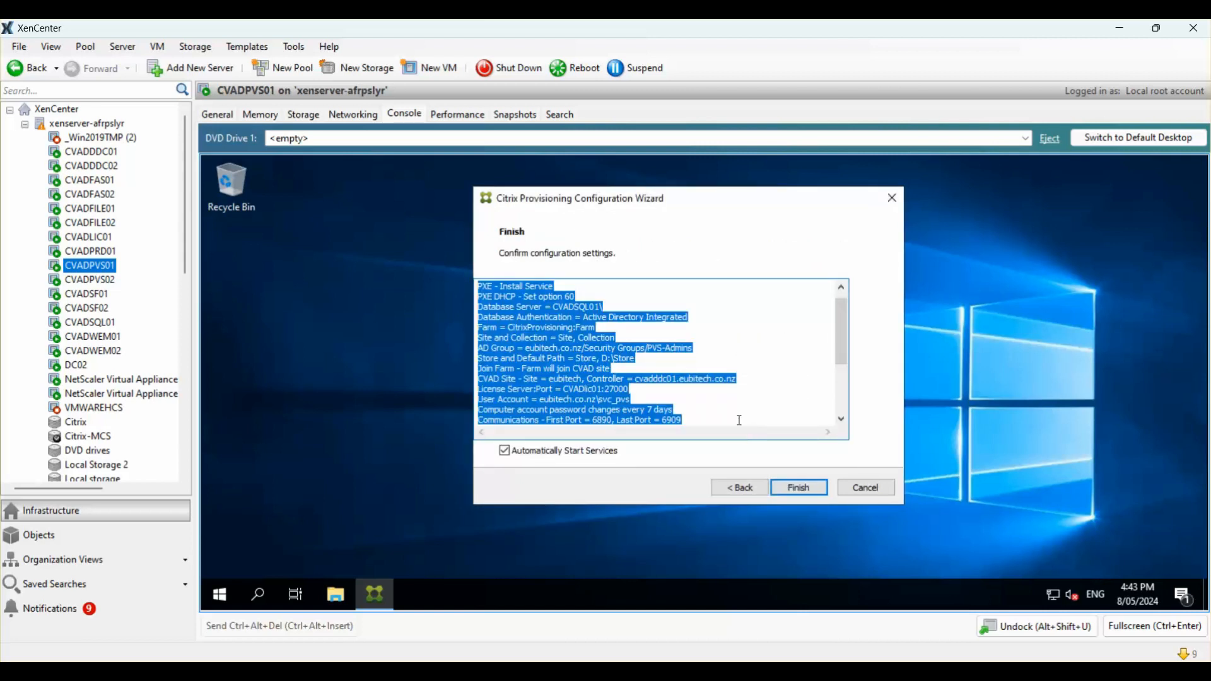
Step: Review the configuration summary, apply it with services starting automatically, acknowledge the firewall note, and close the wizard
click(690, 365)
scroll(723, 380, down, 1)
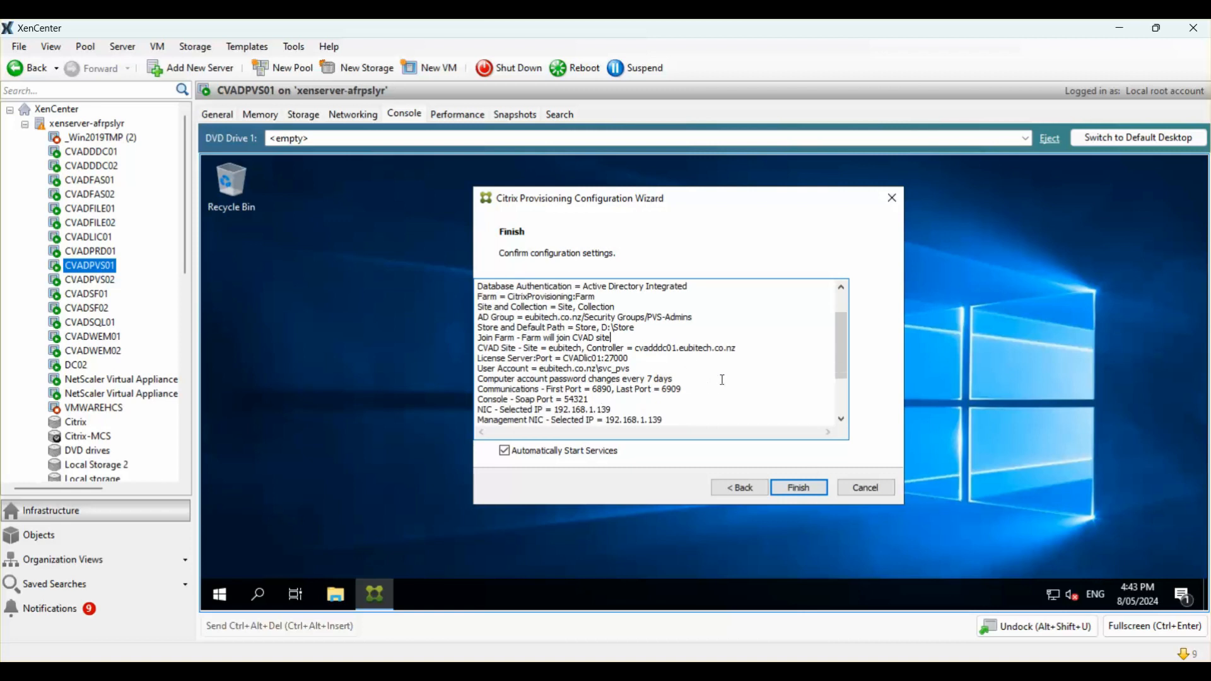
click(799, 488)
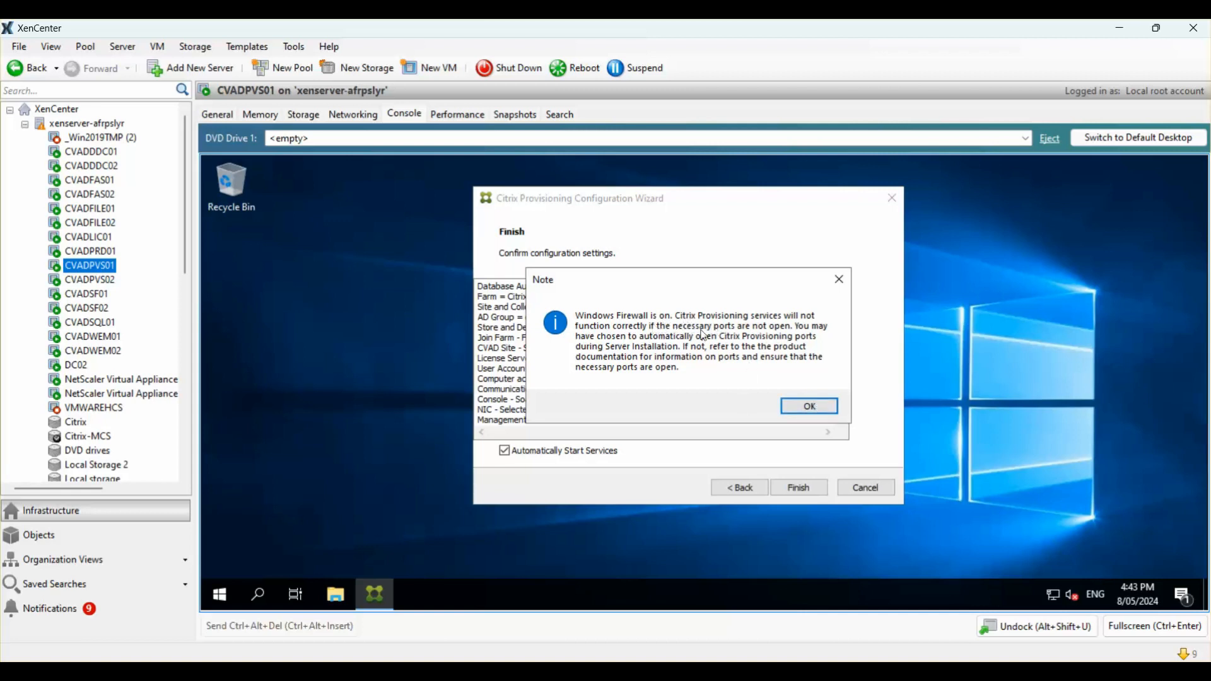
click(820, 411)
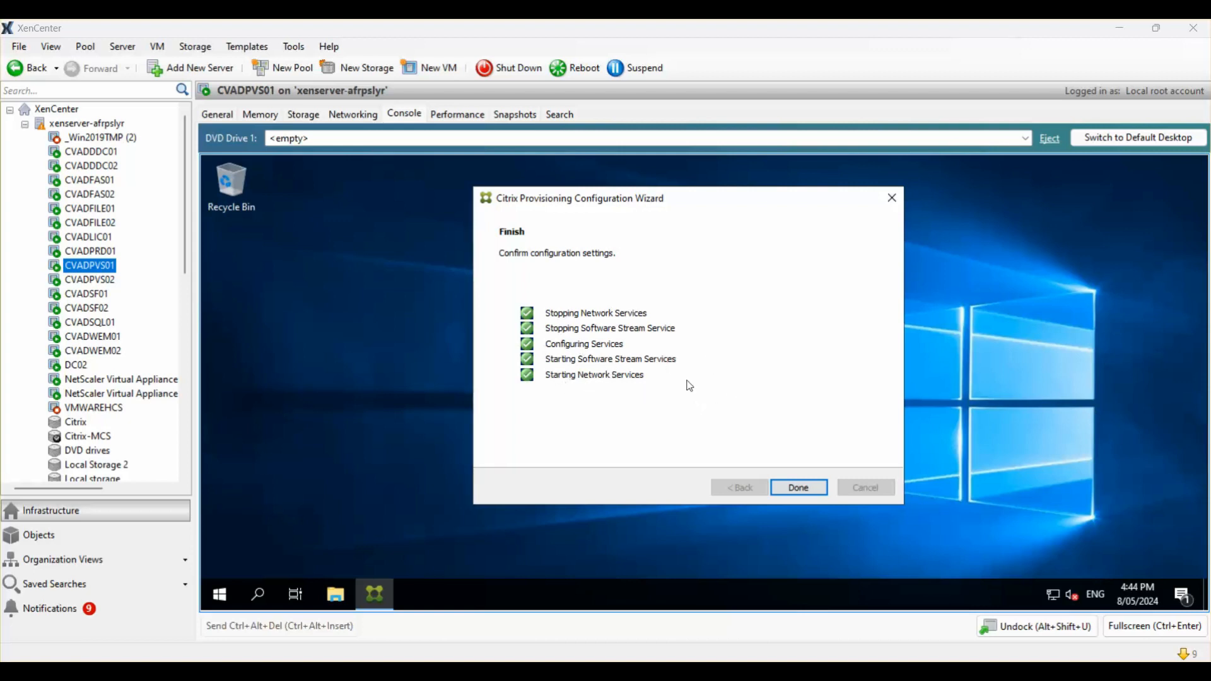
click(807, 490)
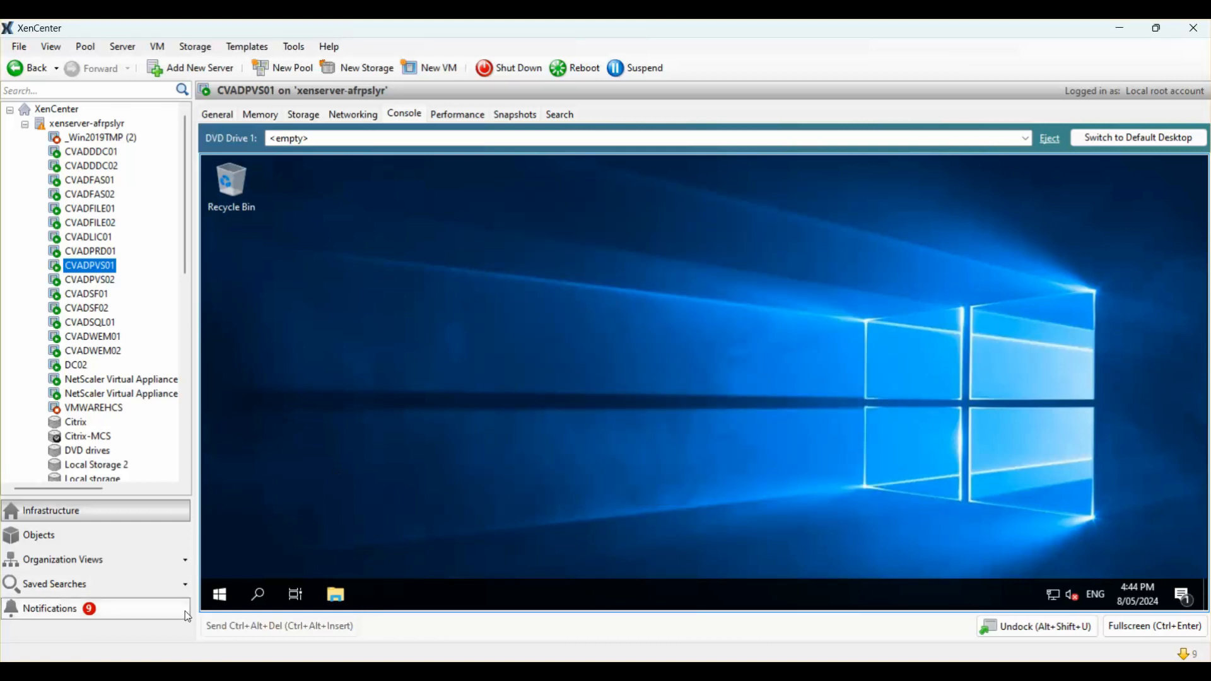
Step: Open the Citrix Provisioning Console on the server
click(220, 594)
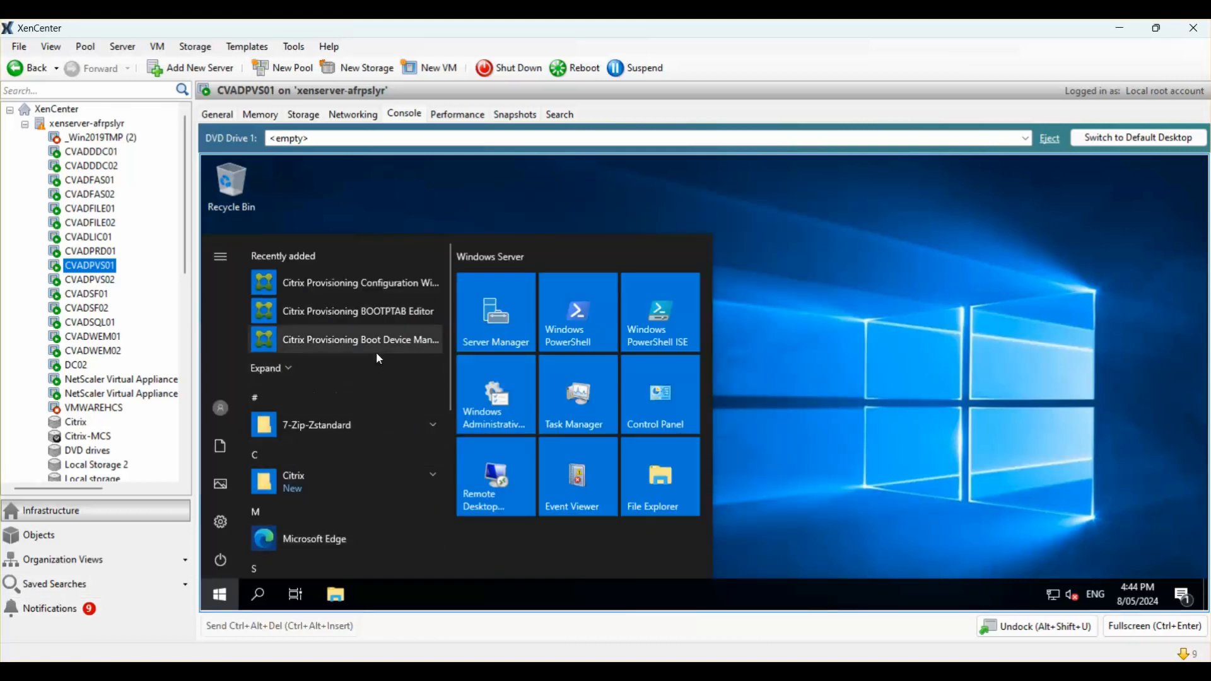
click(296, 372)
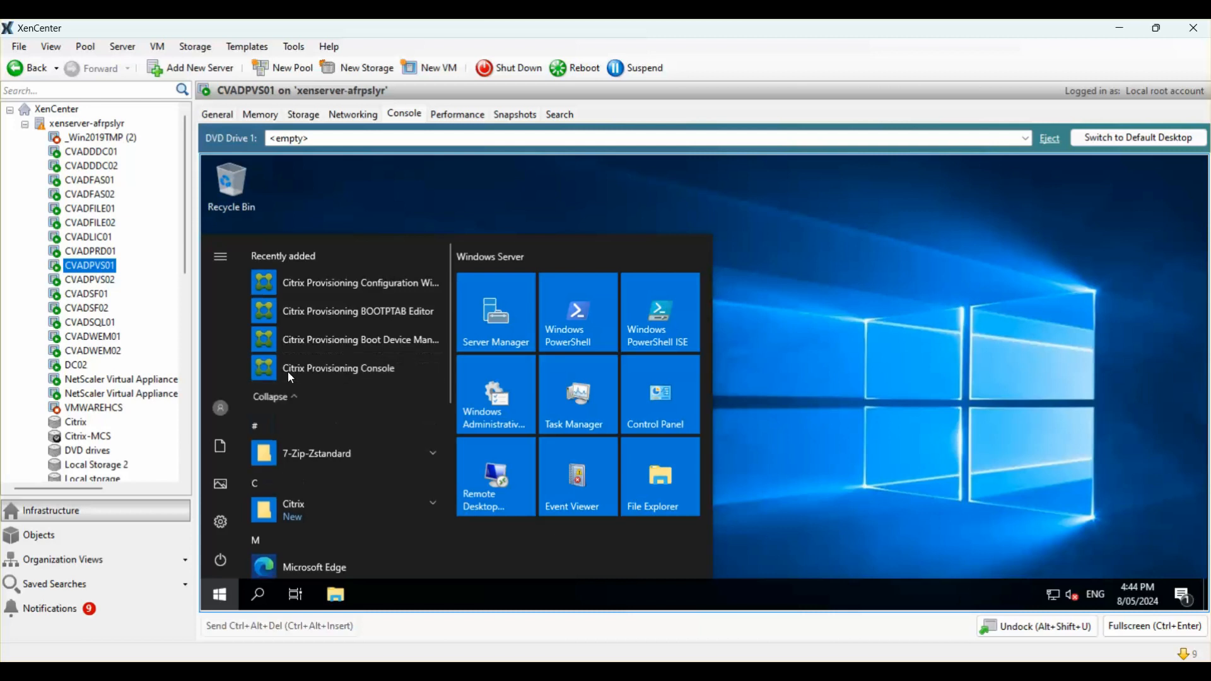
click(408, 371)
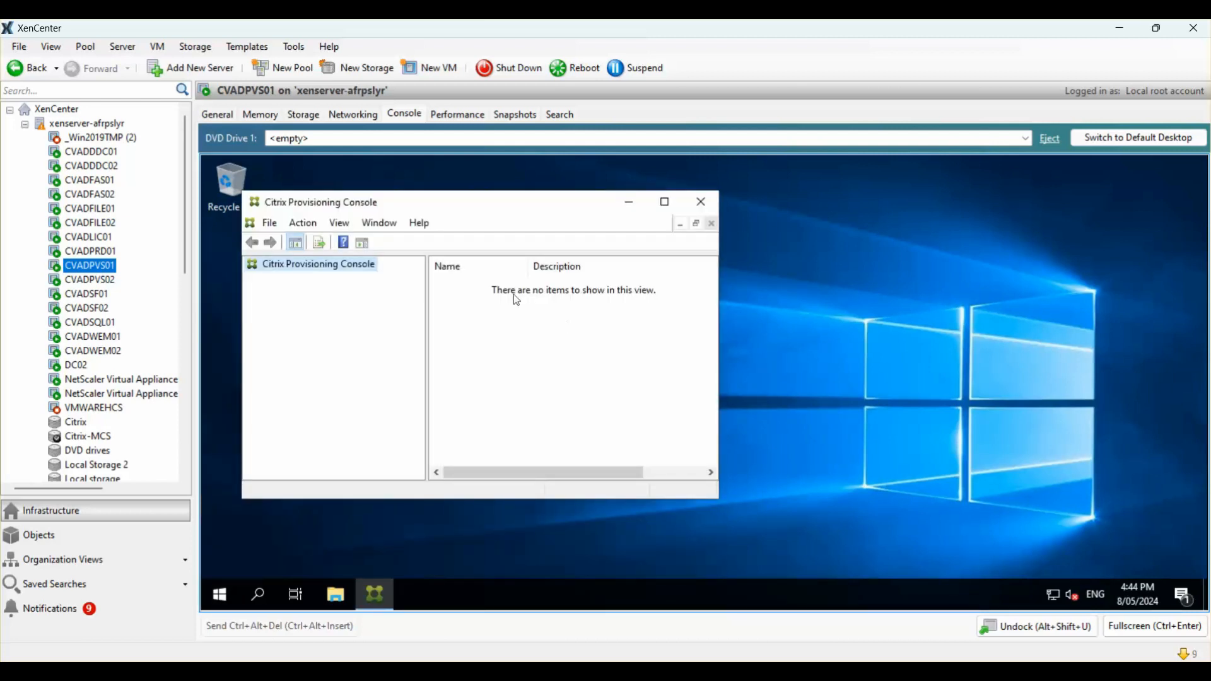
Step: Connect the console to the farm on localhost, port 54321, using the Windows credentials, and maximize the console window
right_click(363, 267)
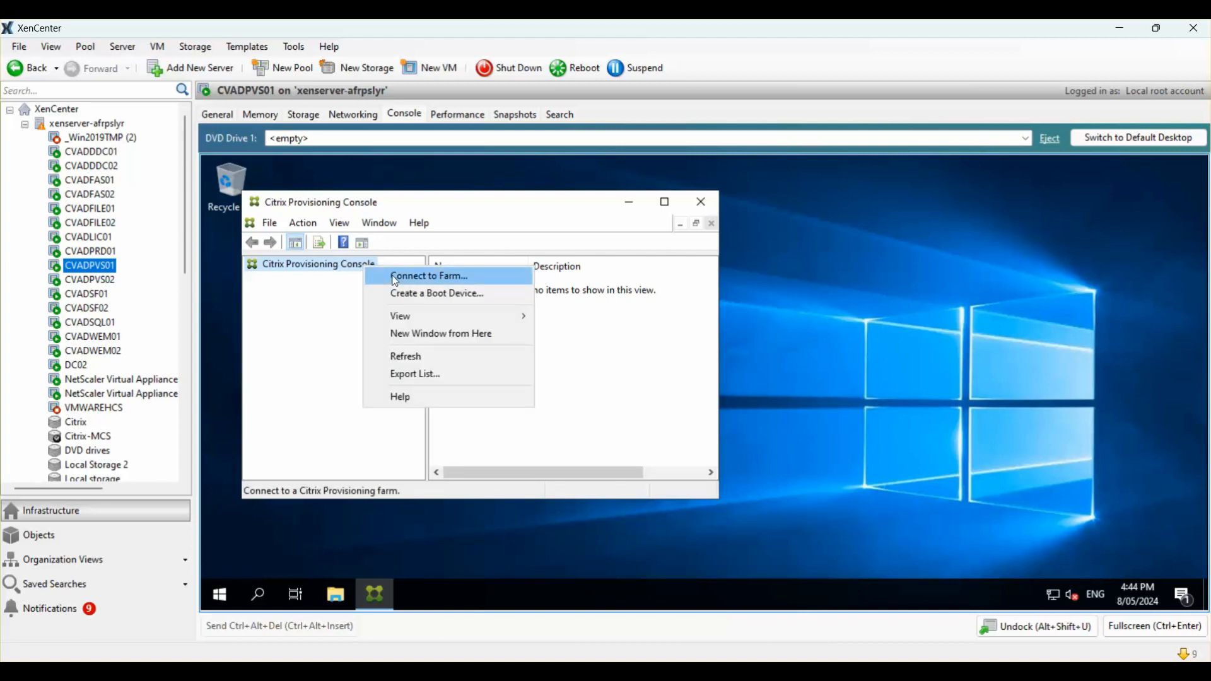
click(395, 277)
text(localhost)
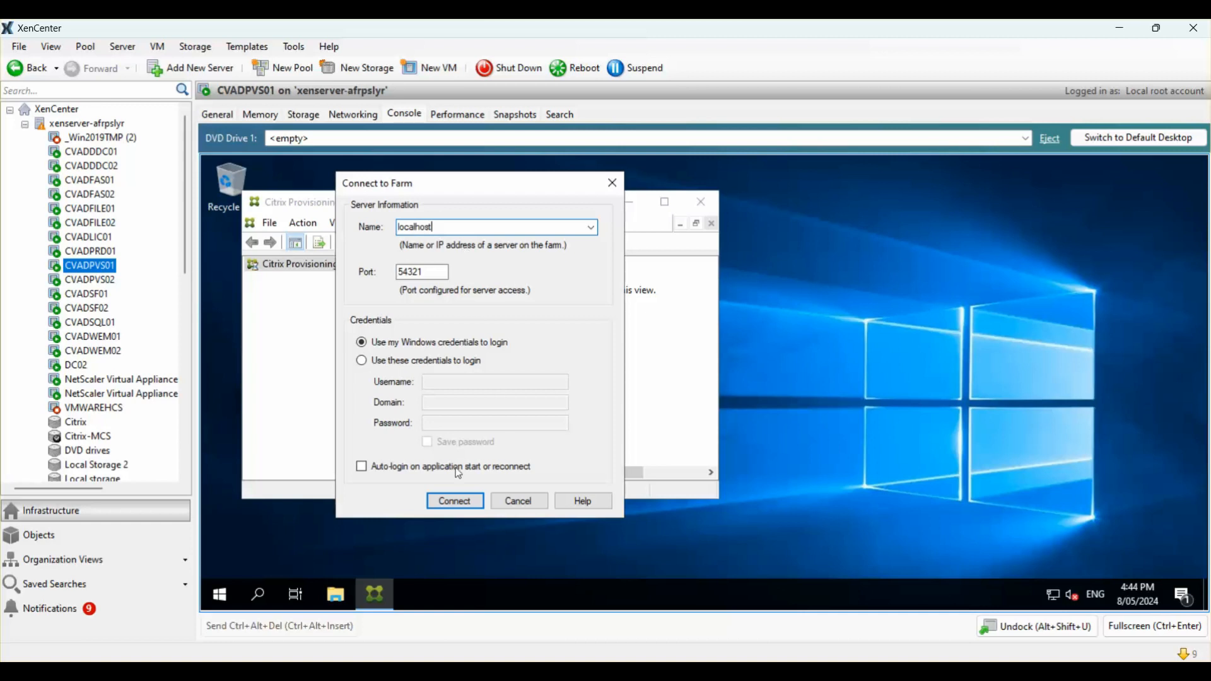
click(458, 502)
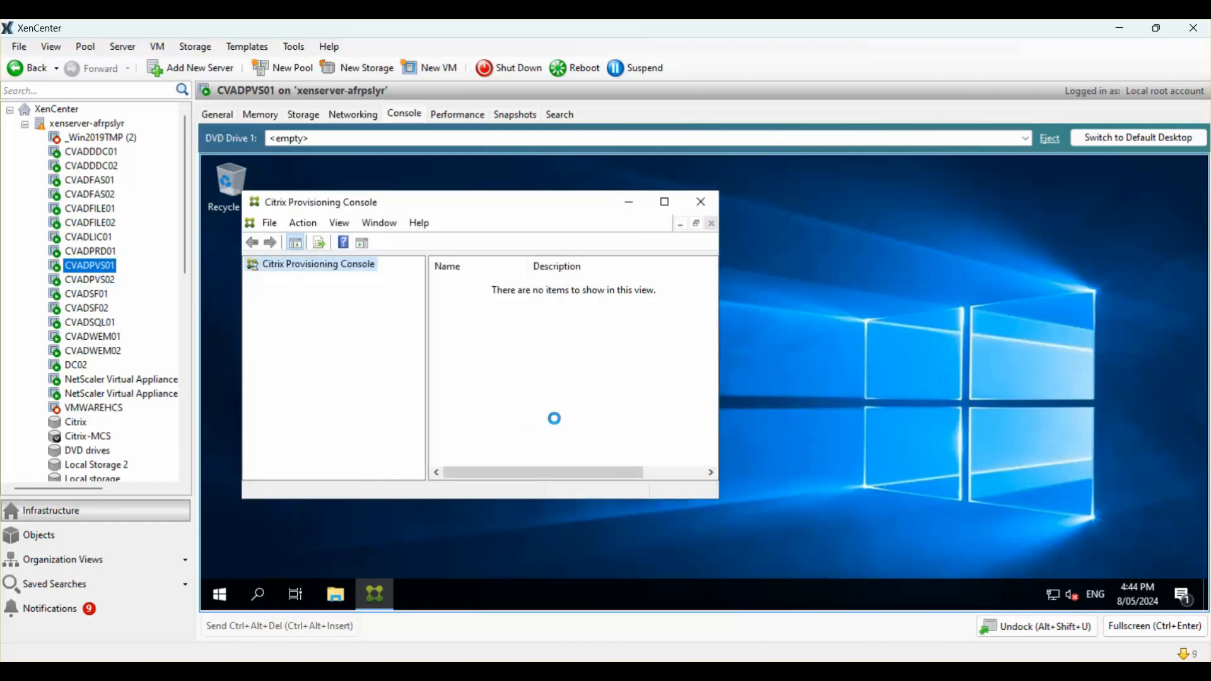
click(665, 202)
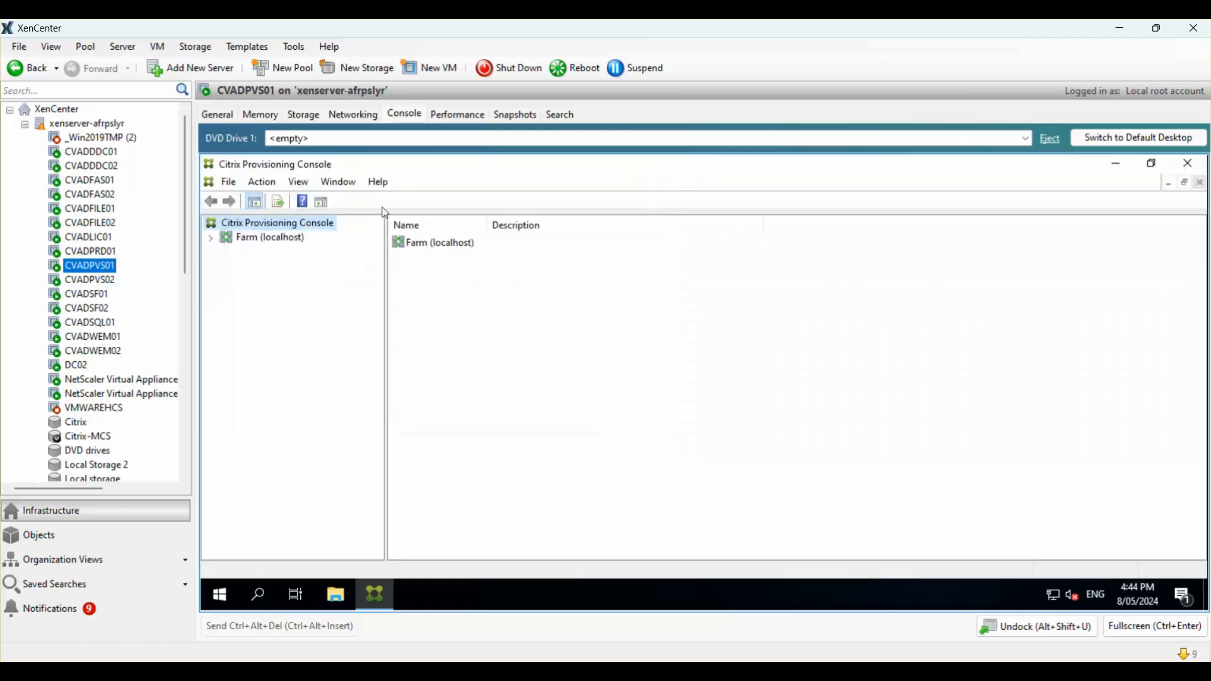
Step: Expand the farm's Sites and Stores to examine the contents of Site and Store
double_click(263, 239)
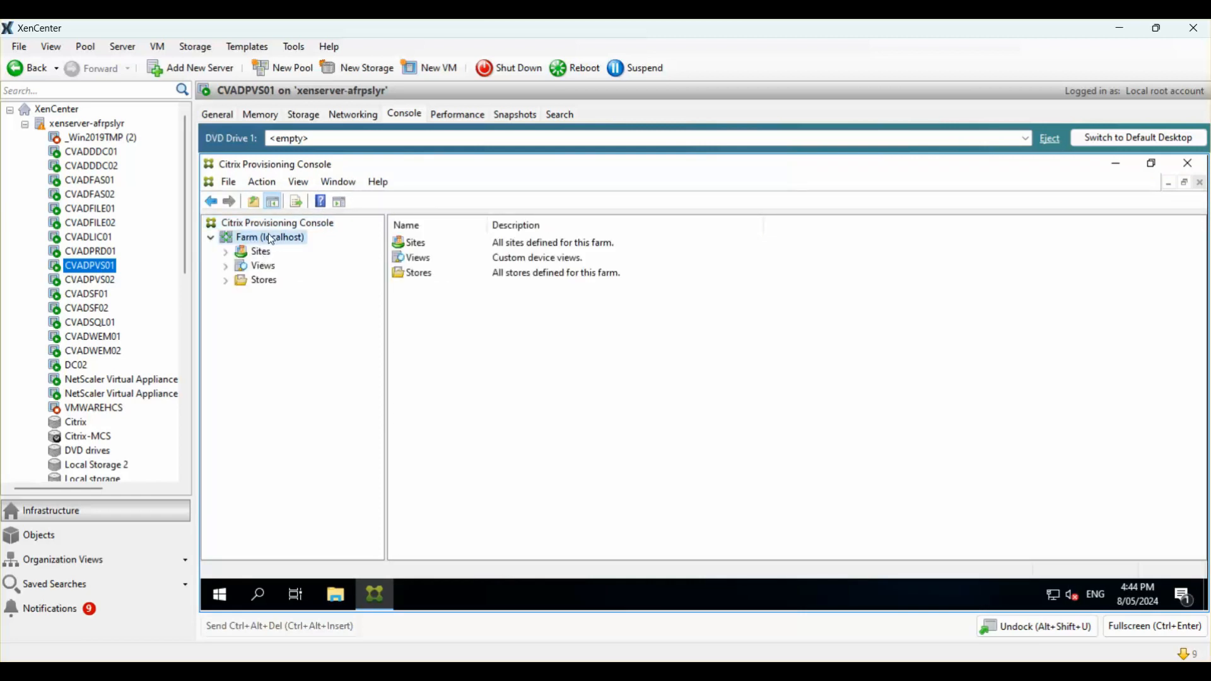
double_click(265, 253)
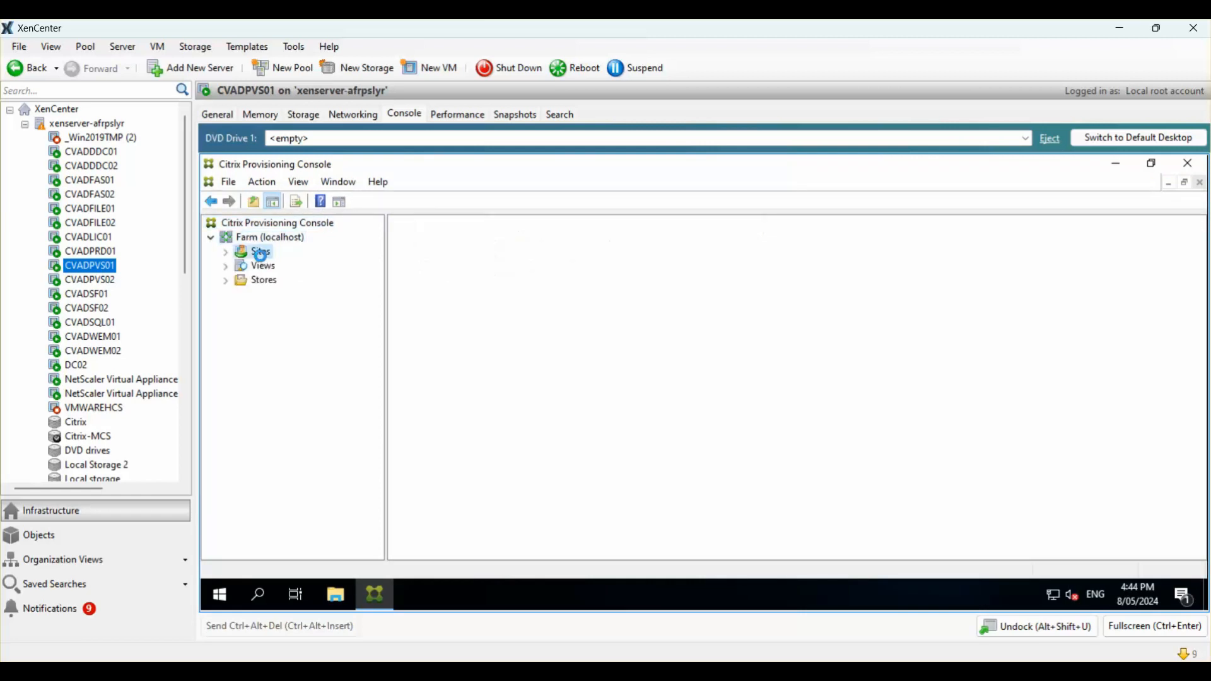
double_click(278, 265)
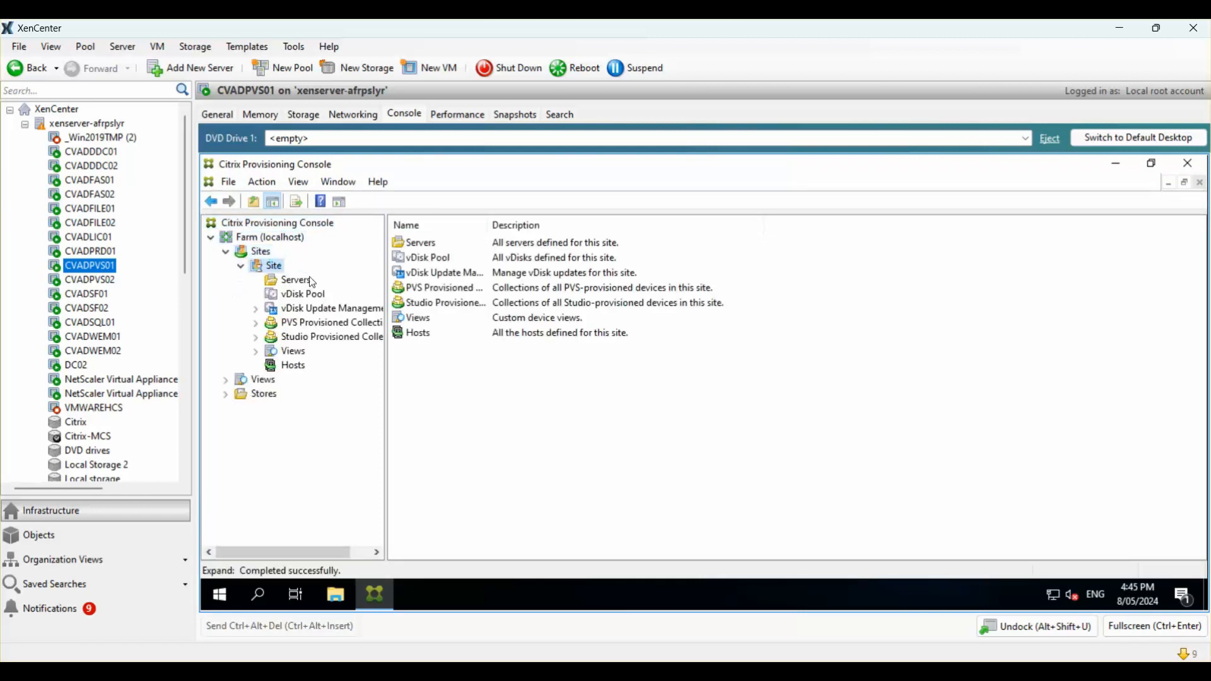
click(262, 382)
double_click(265, 394)
click(274, 411)
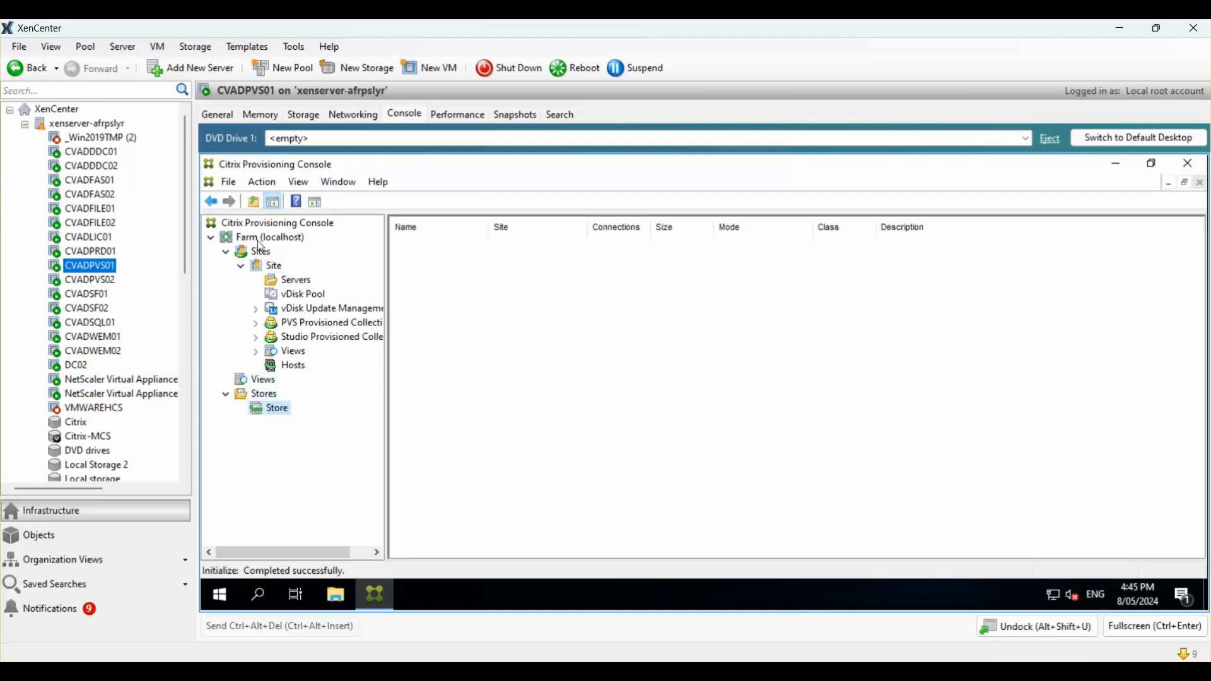
Step: Examine the site's Servers and Hosts, fit the server list's Name column to its contents, and select CVADPVS01
click(297, 282)
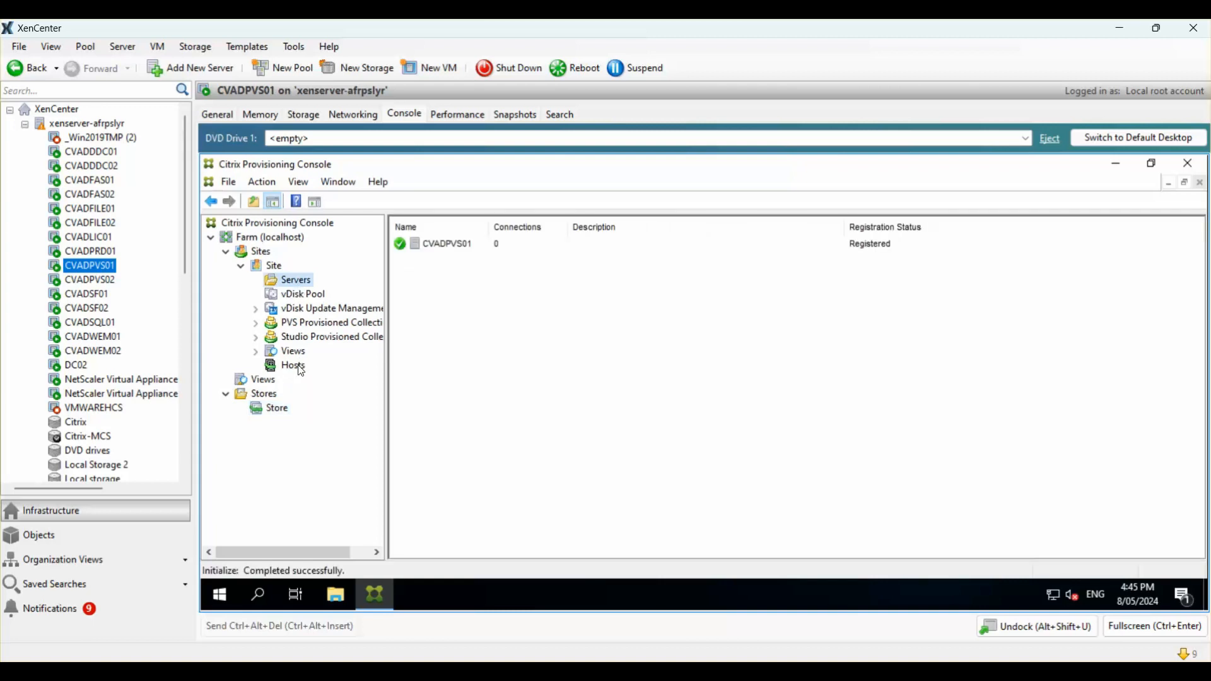
click(298, 366)
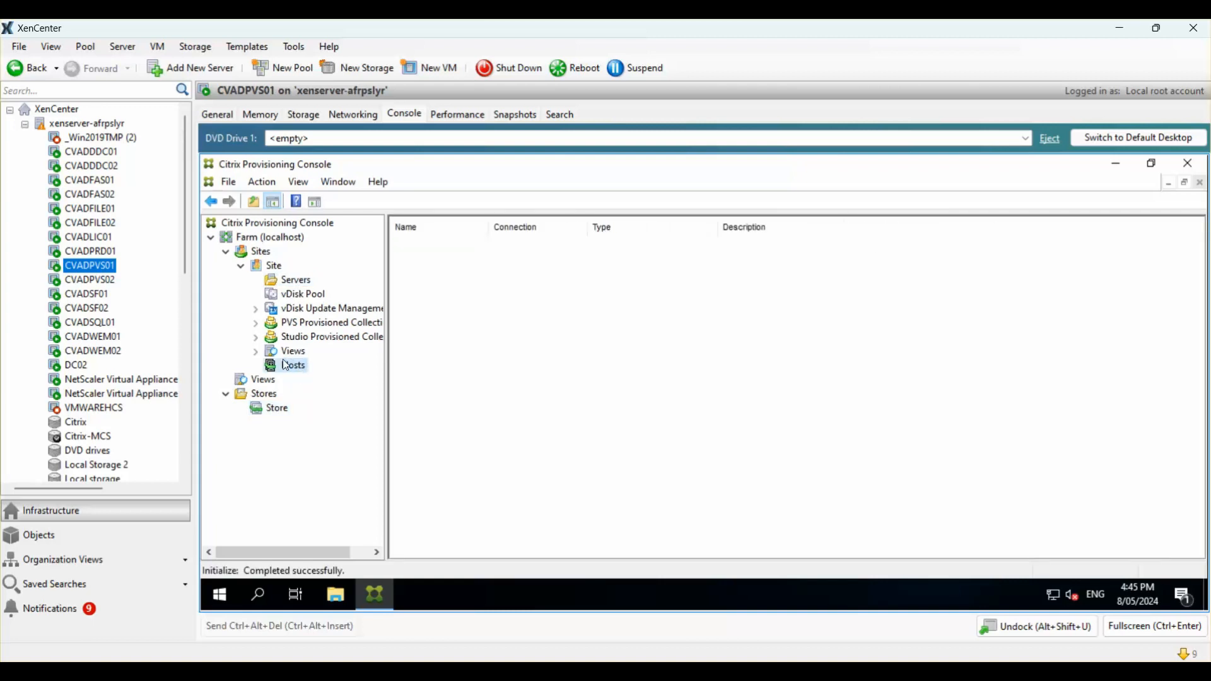
click(294, 280)
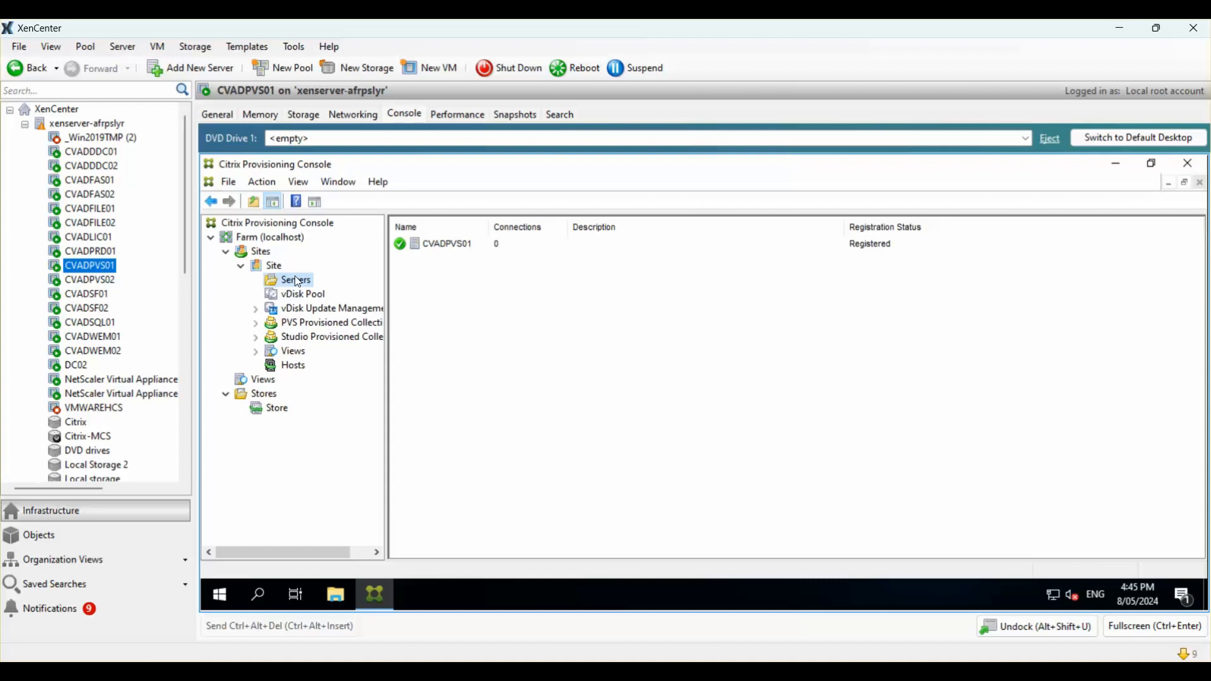
double_click(490, 227)
click(470, 246)
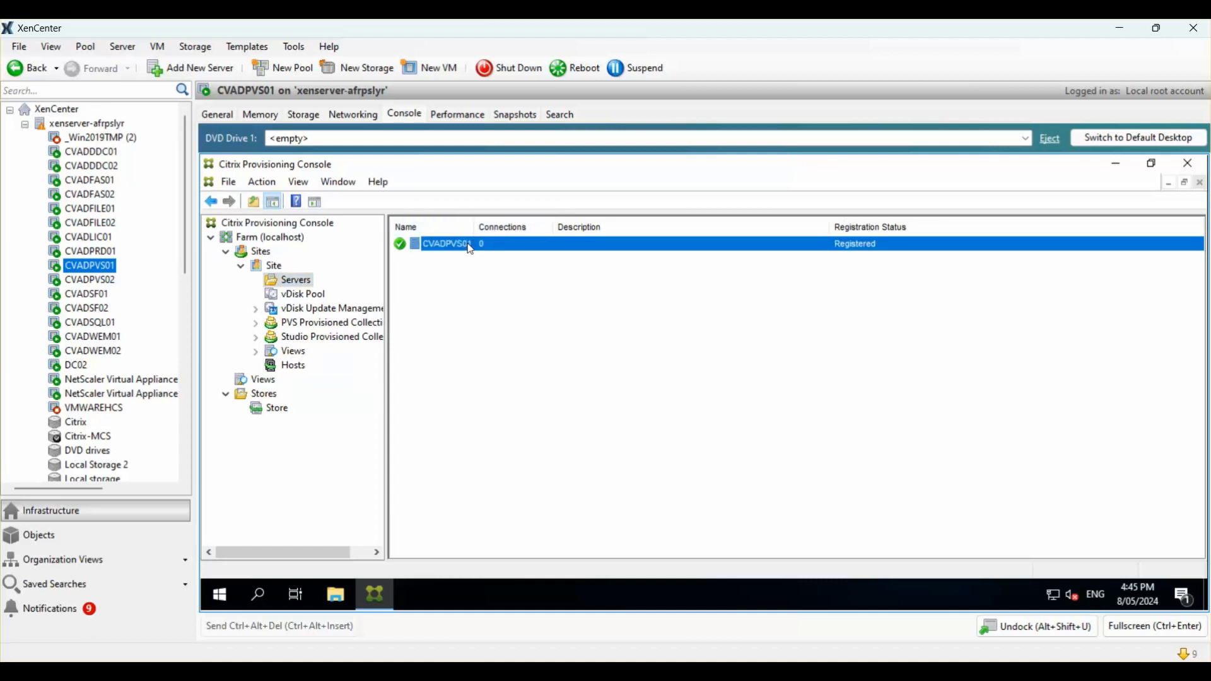
Step: Exit the Provisioning Console and open the Citrix Provisioning Configuration Wizard on CVADPVS02
click(232, 181)
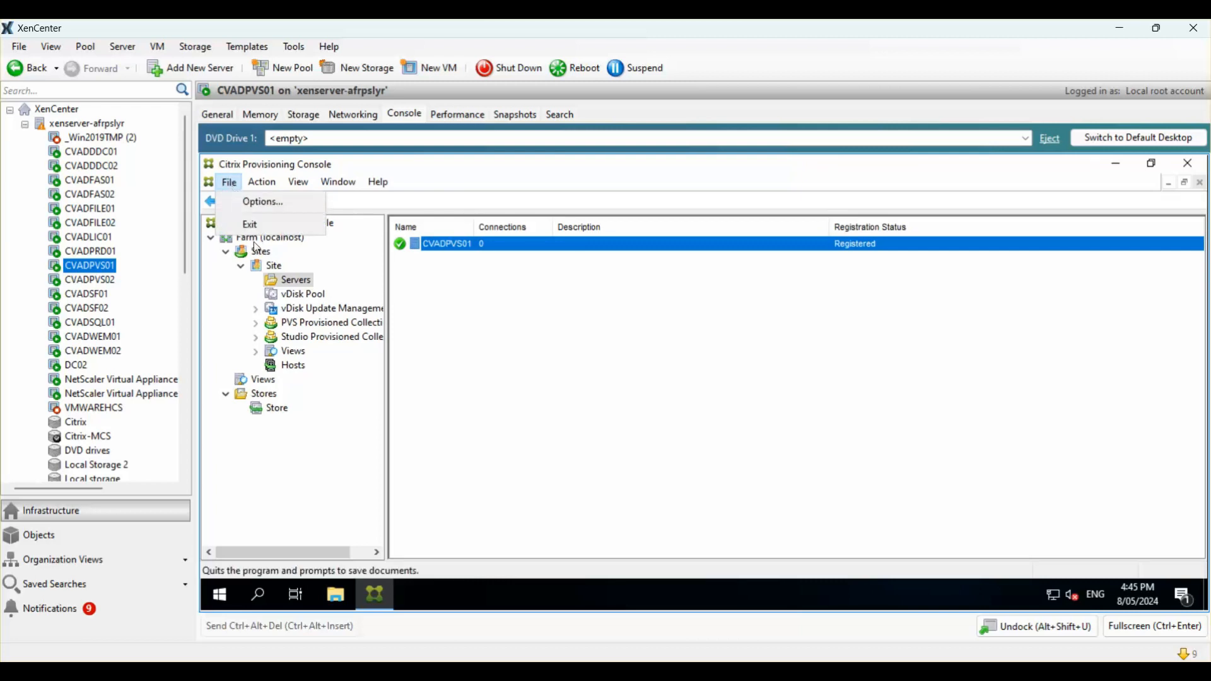
click(249, 226)
click(117, 281)
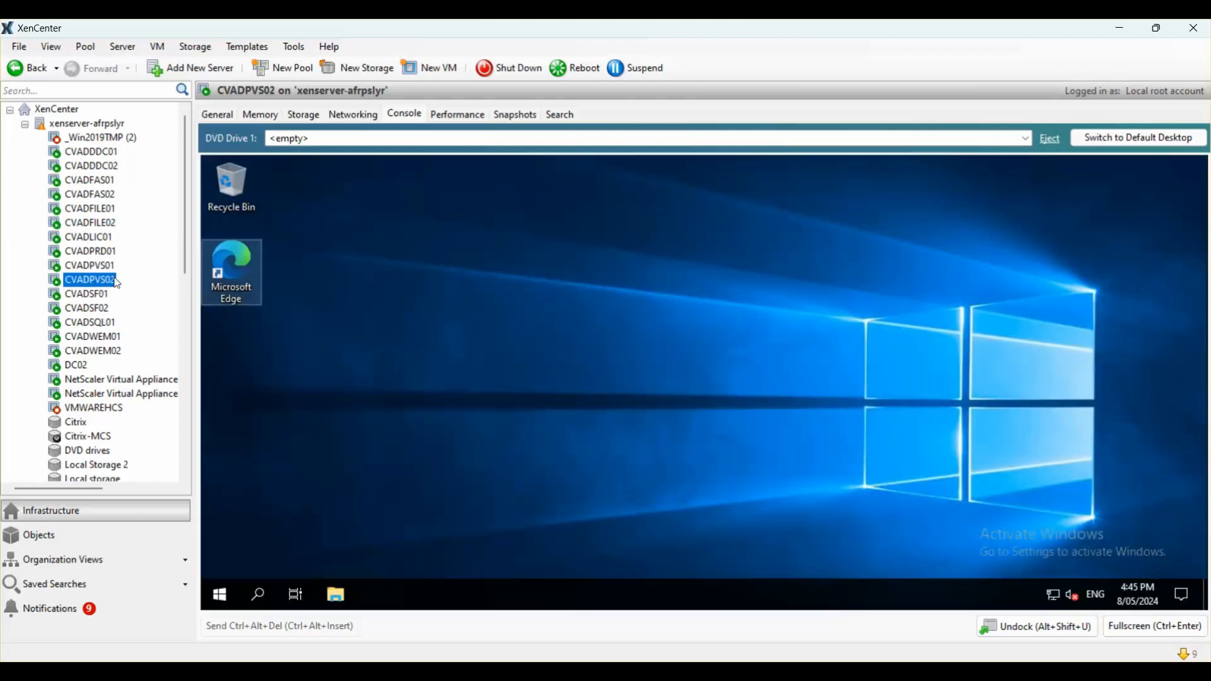
click(221, 592)
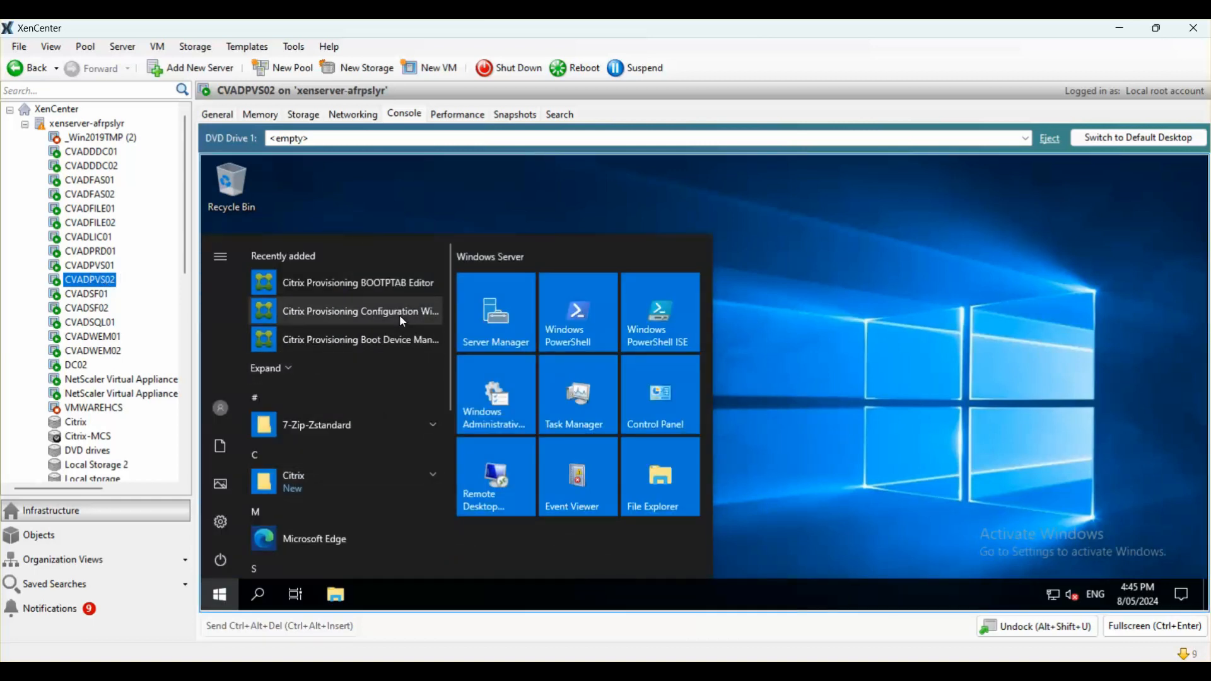
click(399, 313)
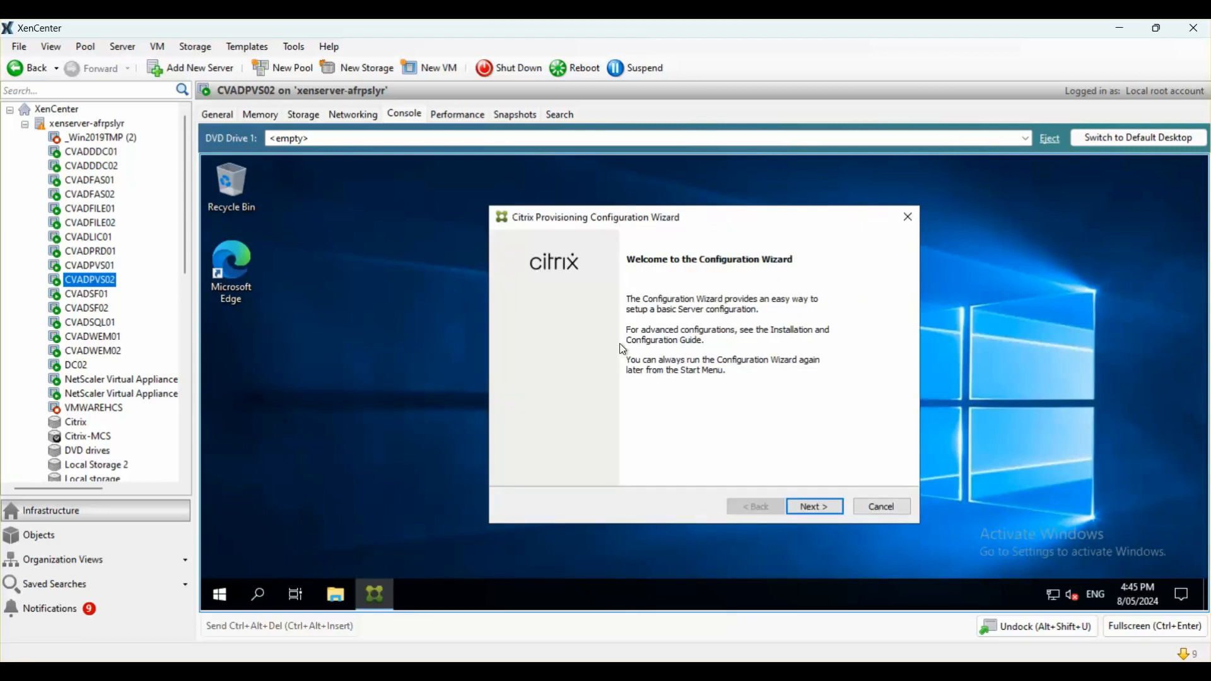
Step: Keep Microsoft DHCP on this computer for IP assignment and choose the Citrix Provisioning PXE service on this computer
click(820, 509)
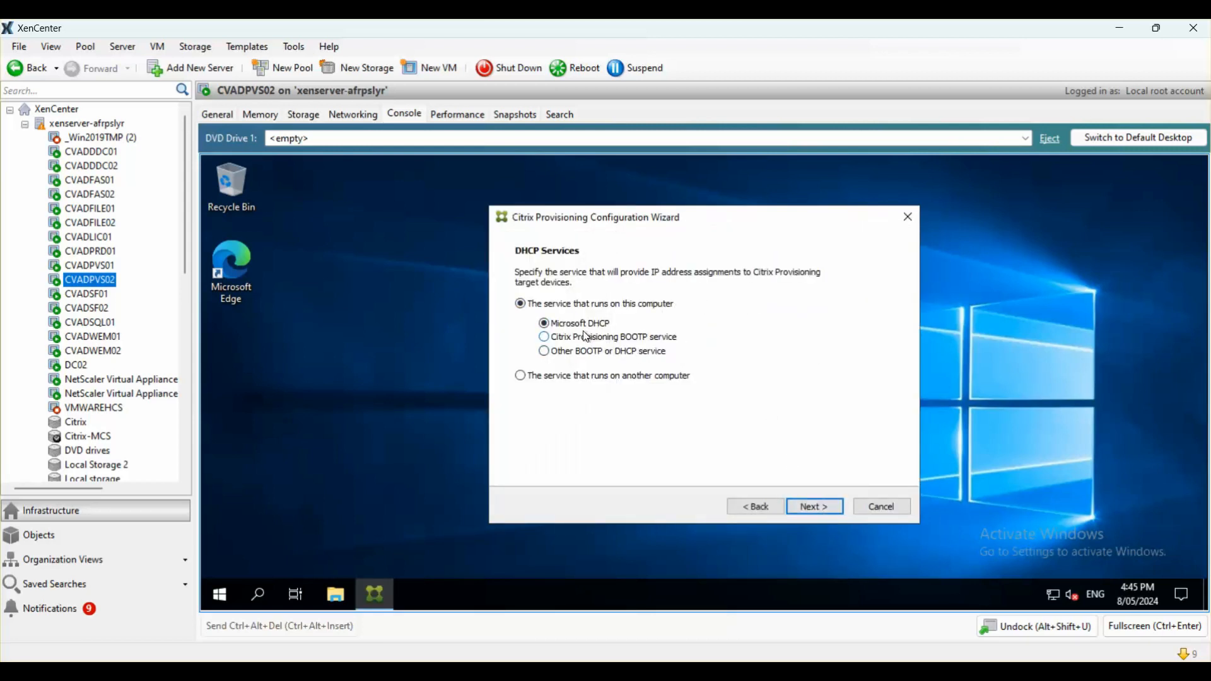
click(814, 512)
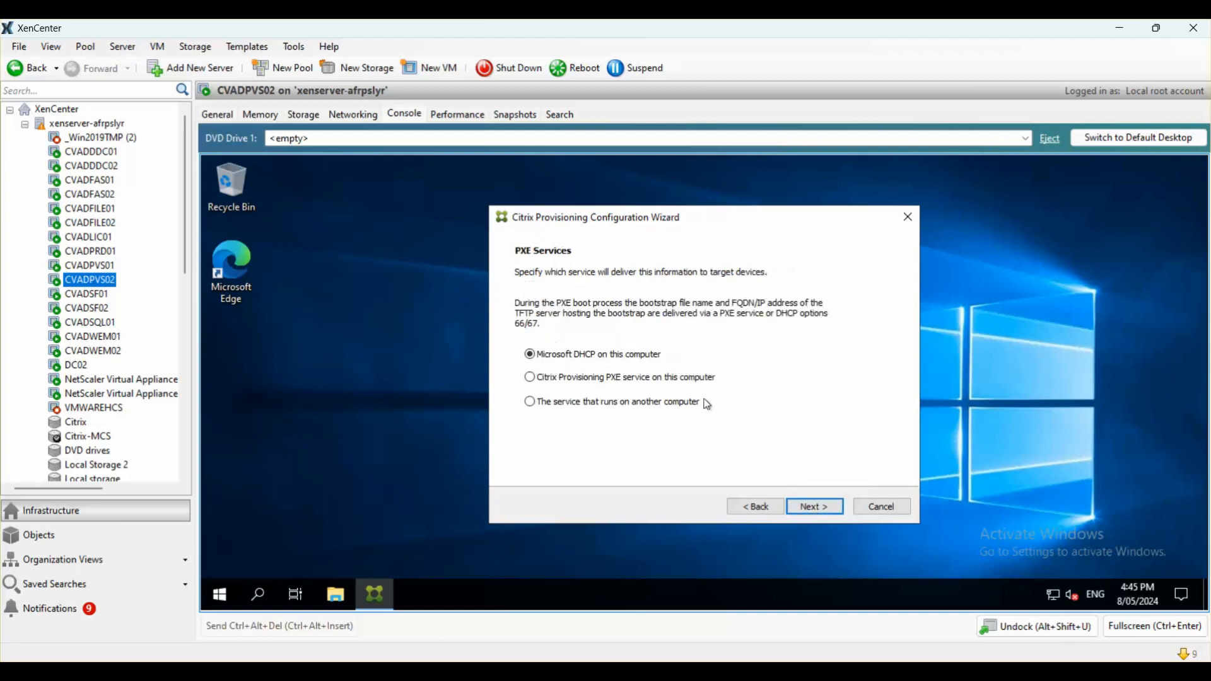
click(650, 380)
click(813, 507)
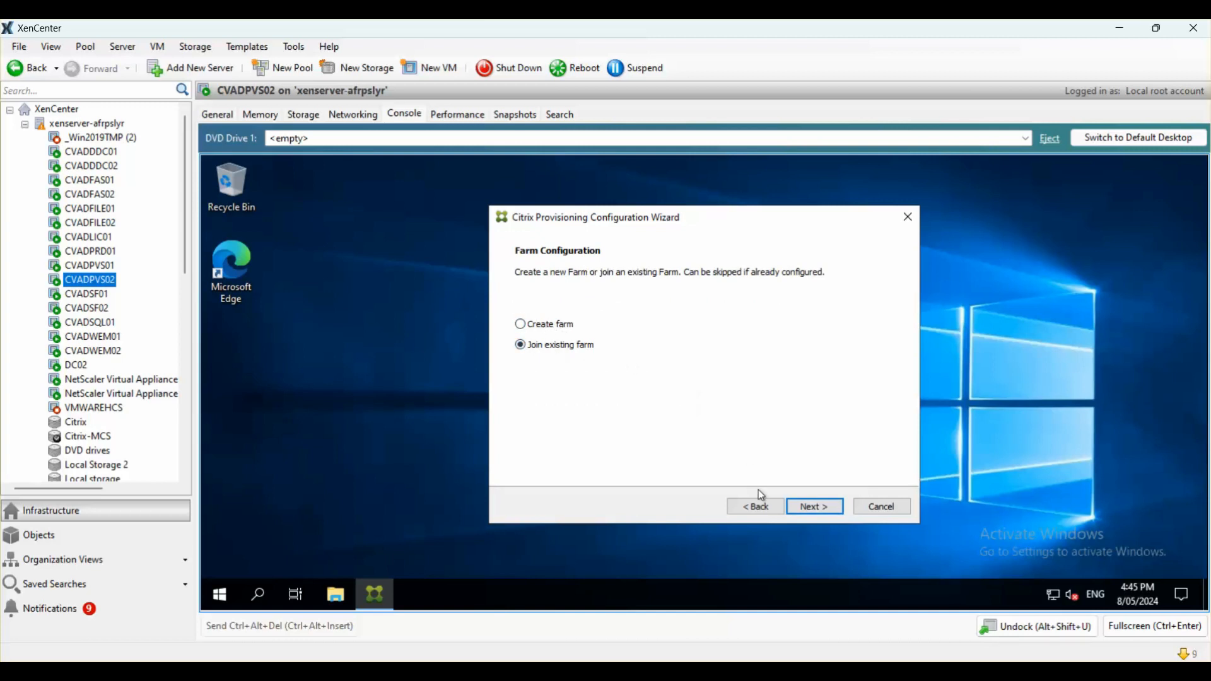
Step: Join an existing farm through database server CVADSQL01, using Active Directory Integrated authentication for the services and the database administrator
click(818, 508)
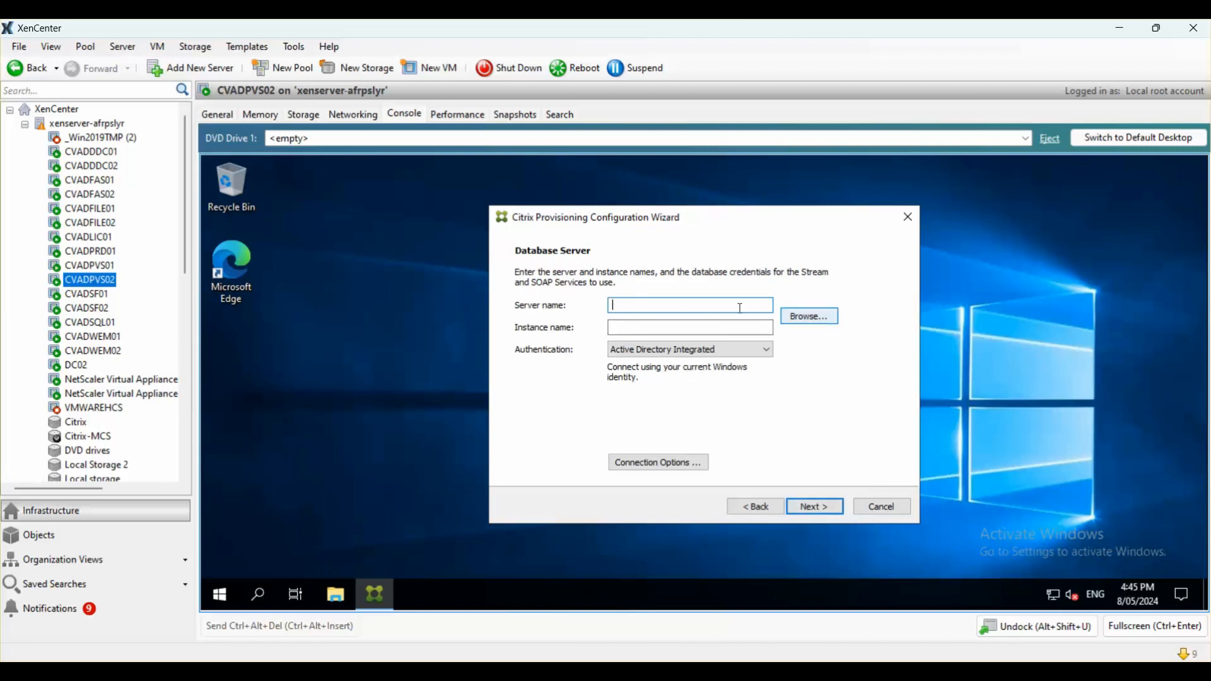
text(cvadsql01)
click(800, 316)
click(680, 454)
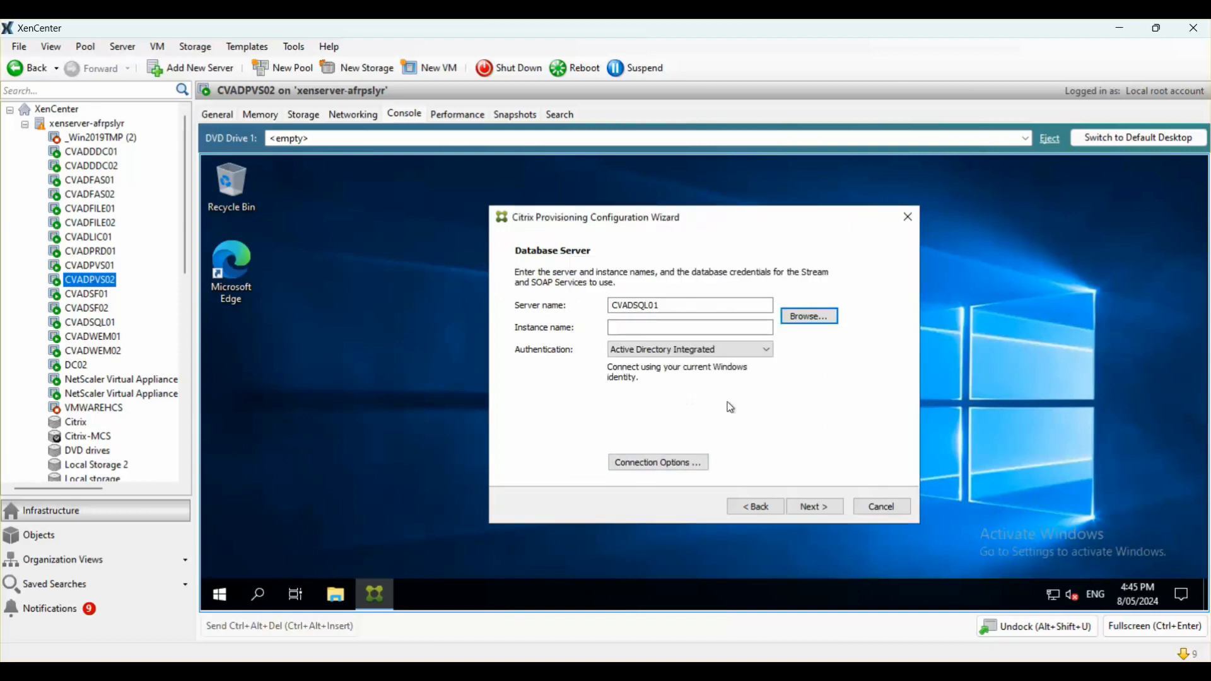
click(815, 508)
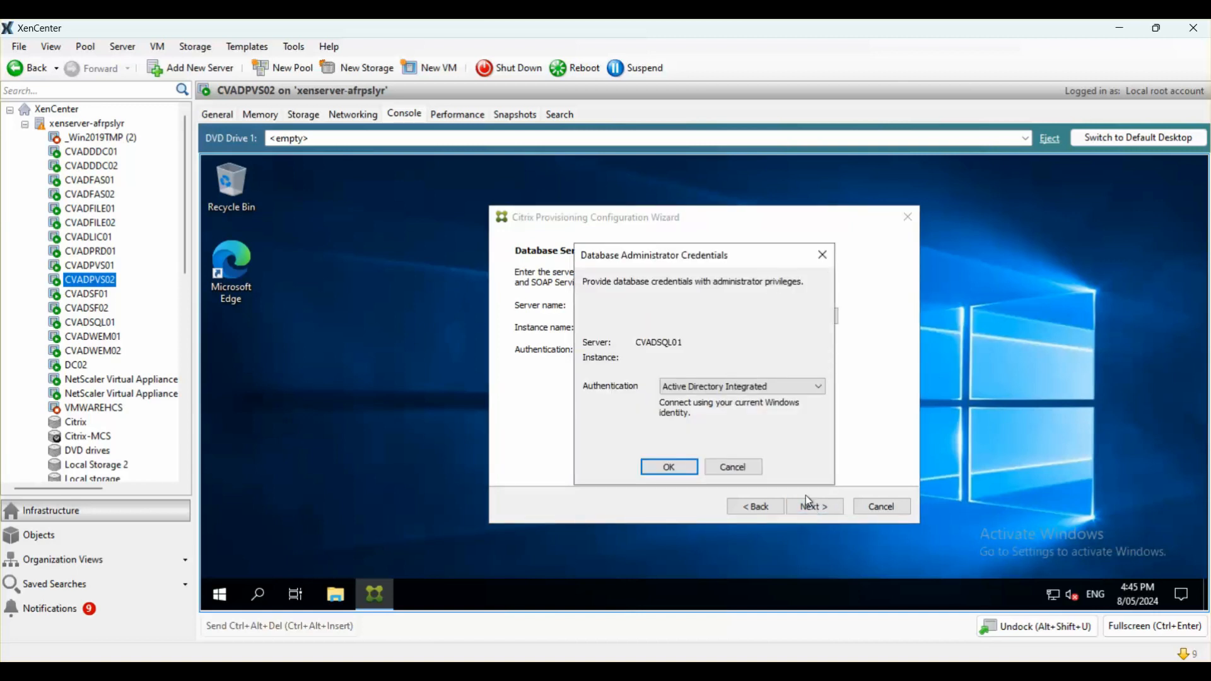
click(669, 469)
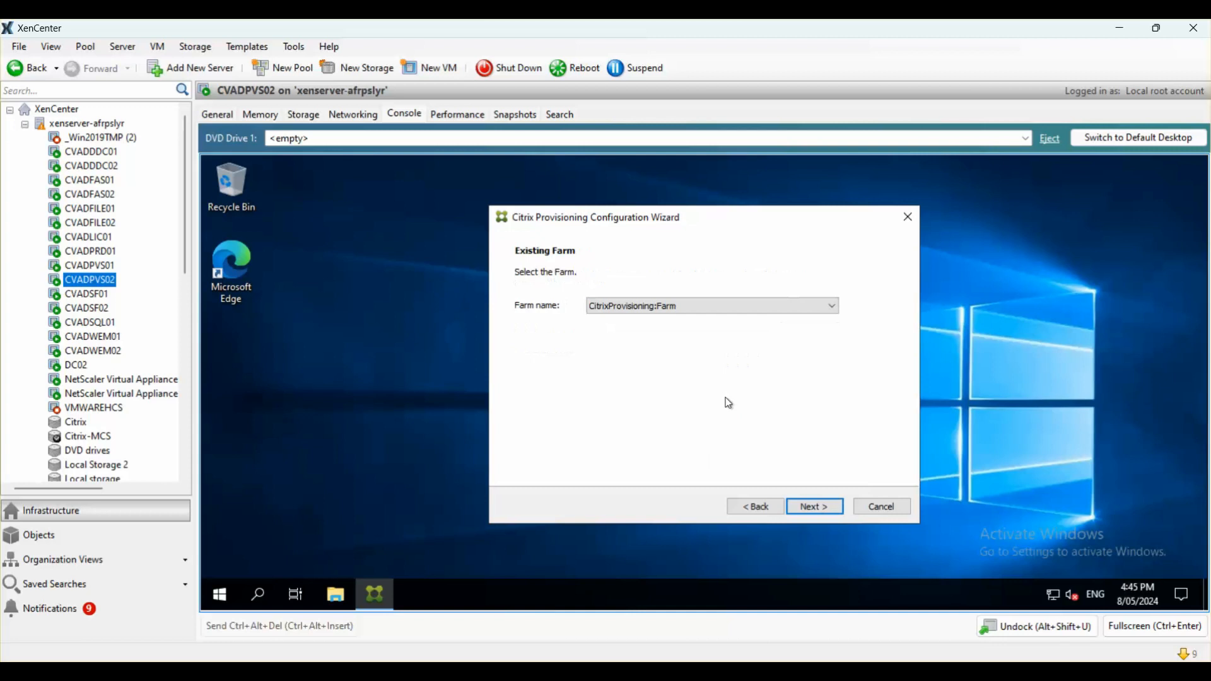
Step: Choose the farm CitrixProvisioning:Farm and its existing site named Site
click(668, 309)
click(659, 321)
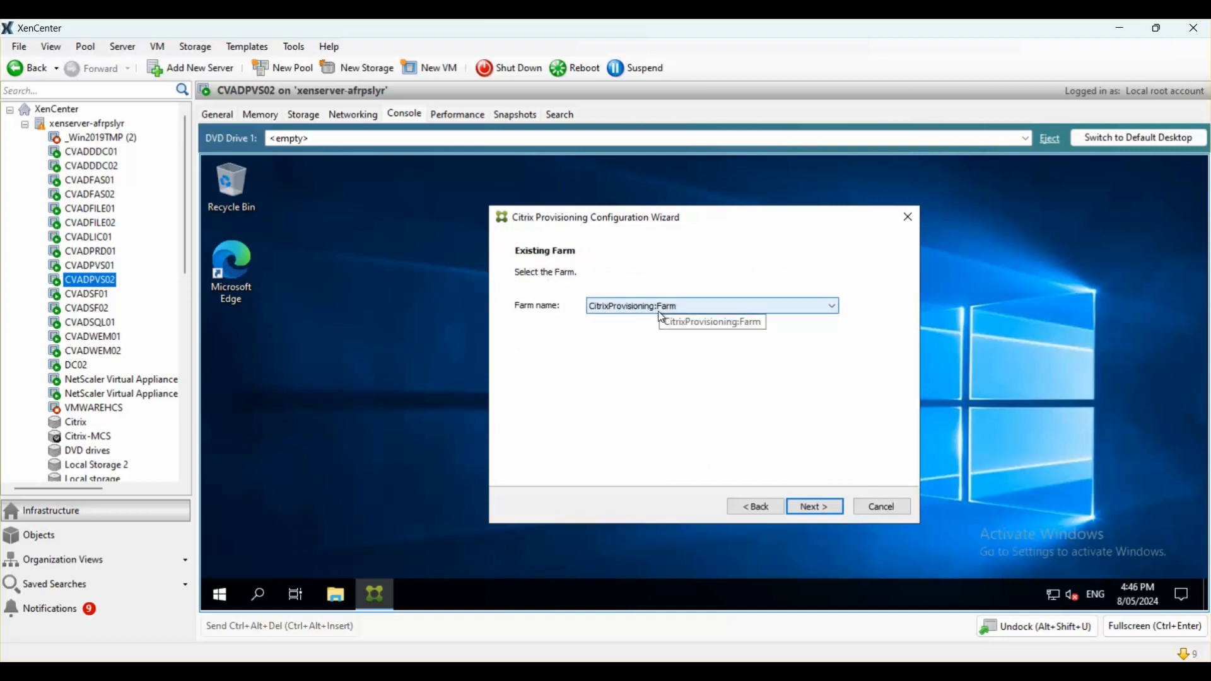
click(815, 510)
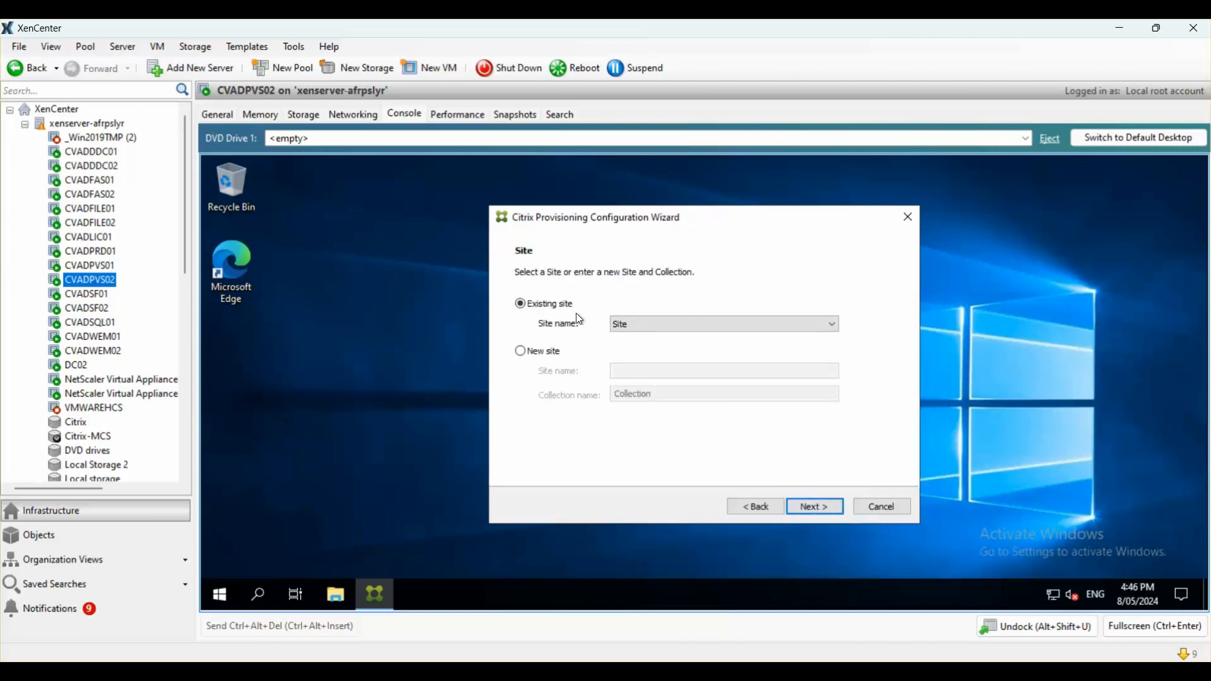
click(670, 326)
click(656, 333)
click(553, 355)
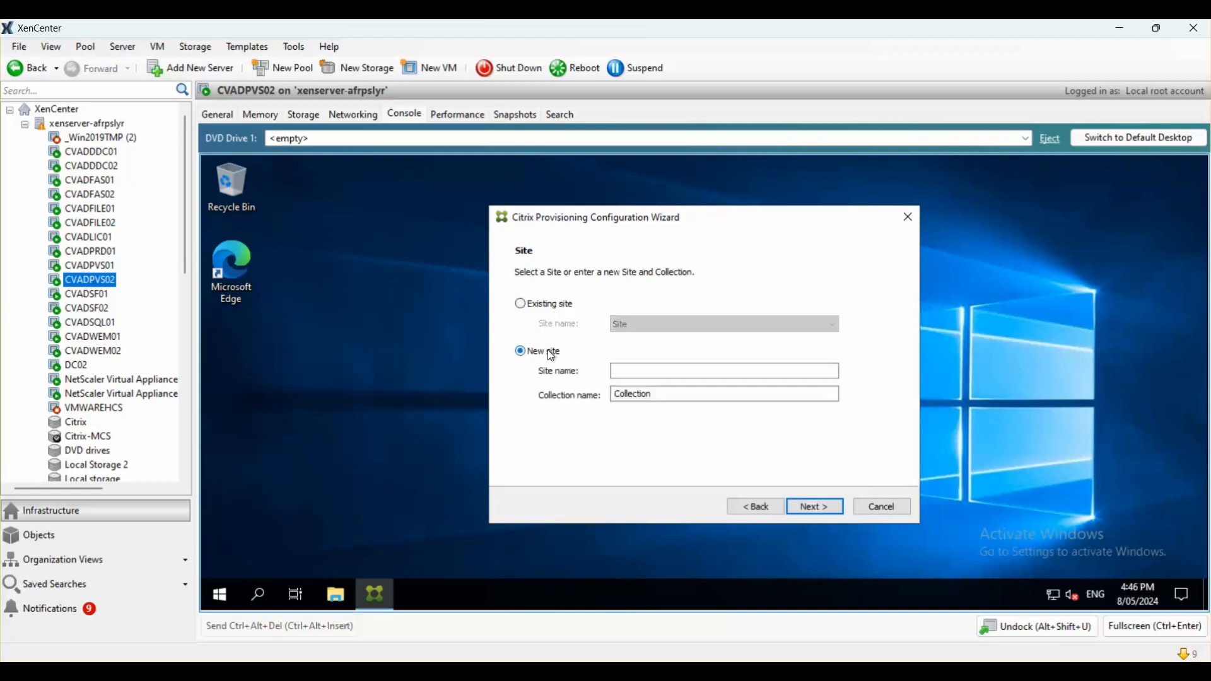
click(551, 310)
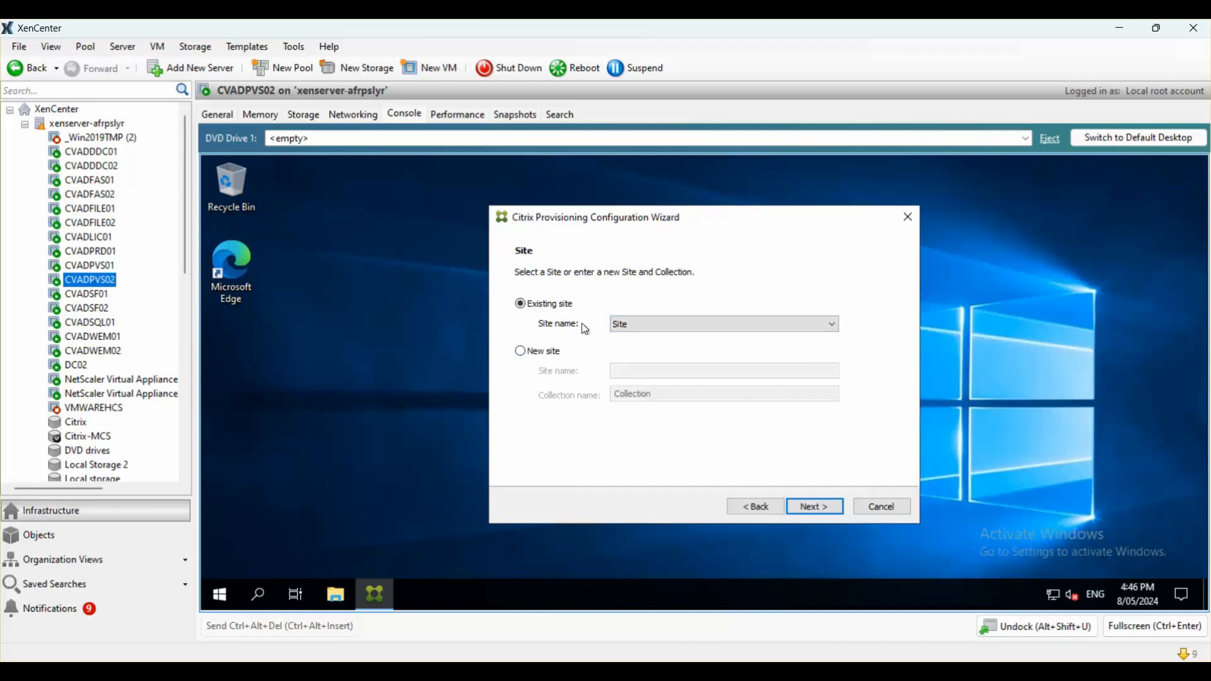
click(814, 508)
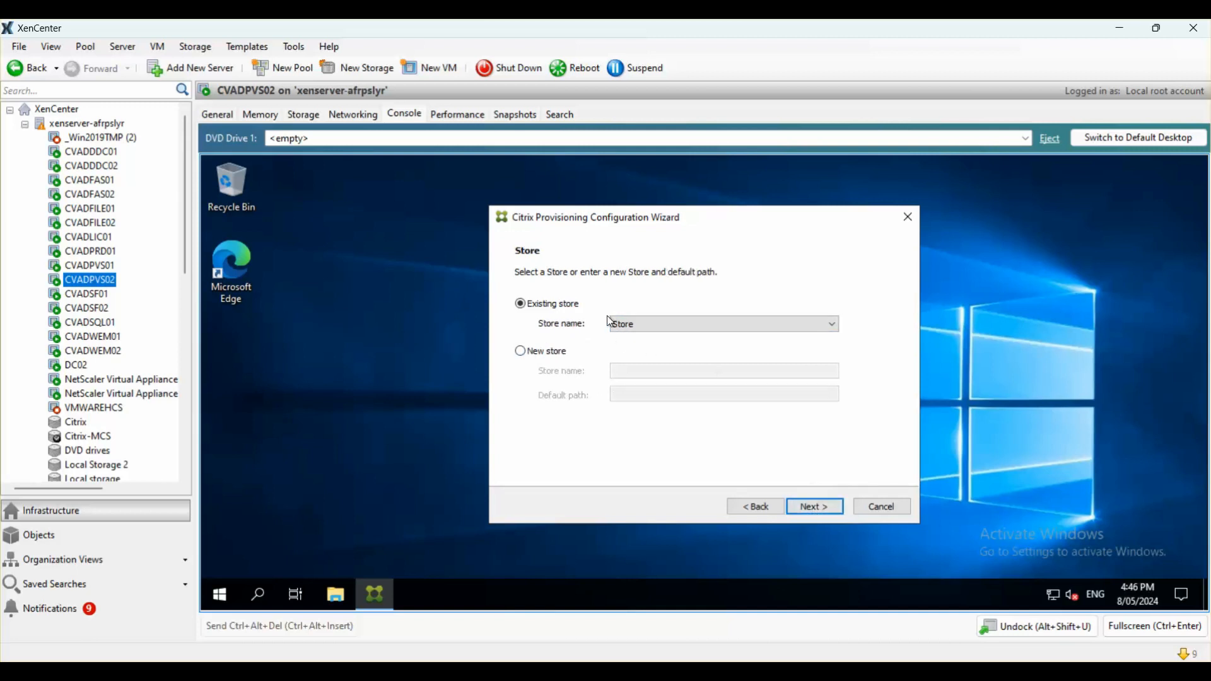
Step: Select the existing store named Store for this server
click(633, 323)
click(634, 325)
click(489, 431)
Step: Create a folder named Store on the vDisk (D:) drive, and close File Explorer
key(super+e)
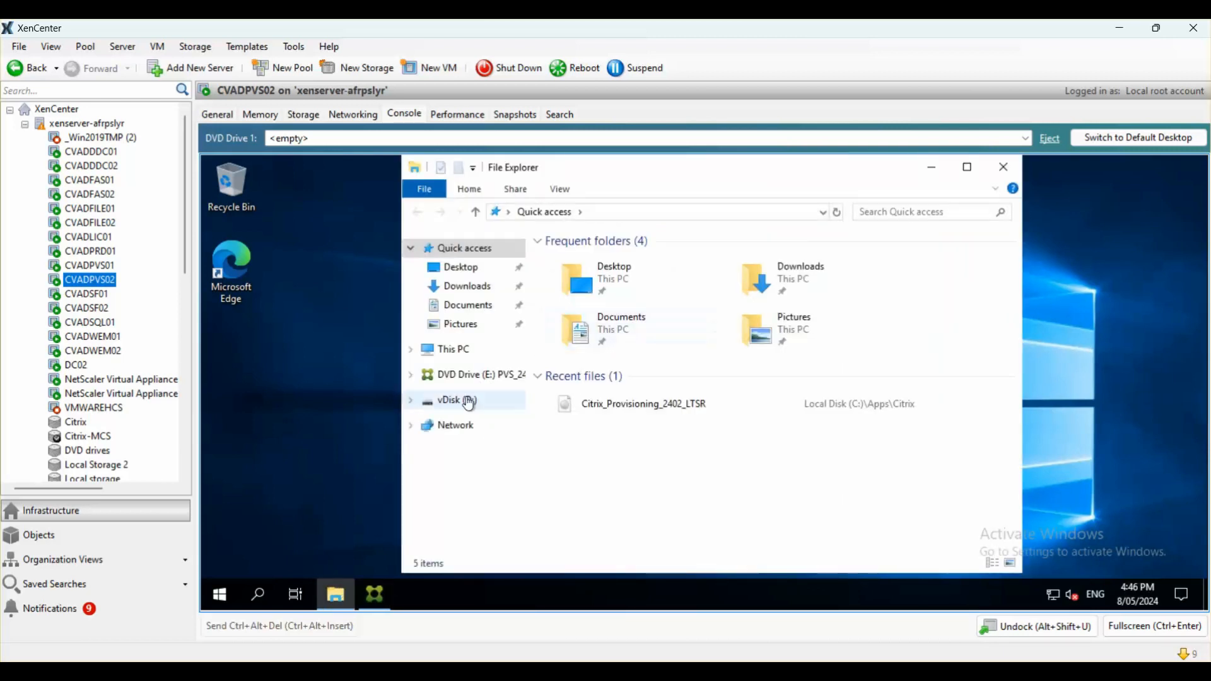
click(460, 352)
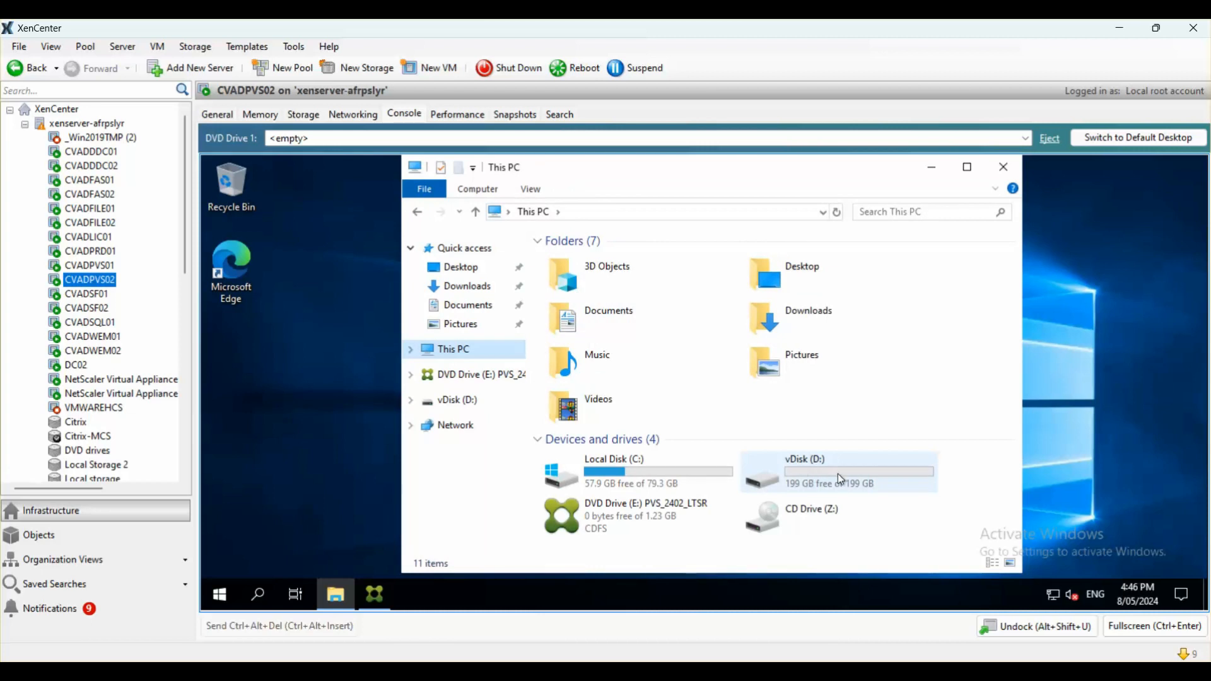
double_click(837, 474)
right_click(626, 312)
mouse_move(656, 477)
click(840, 479)
text(Store)
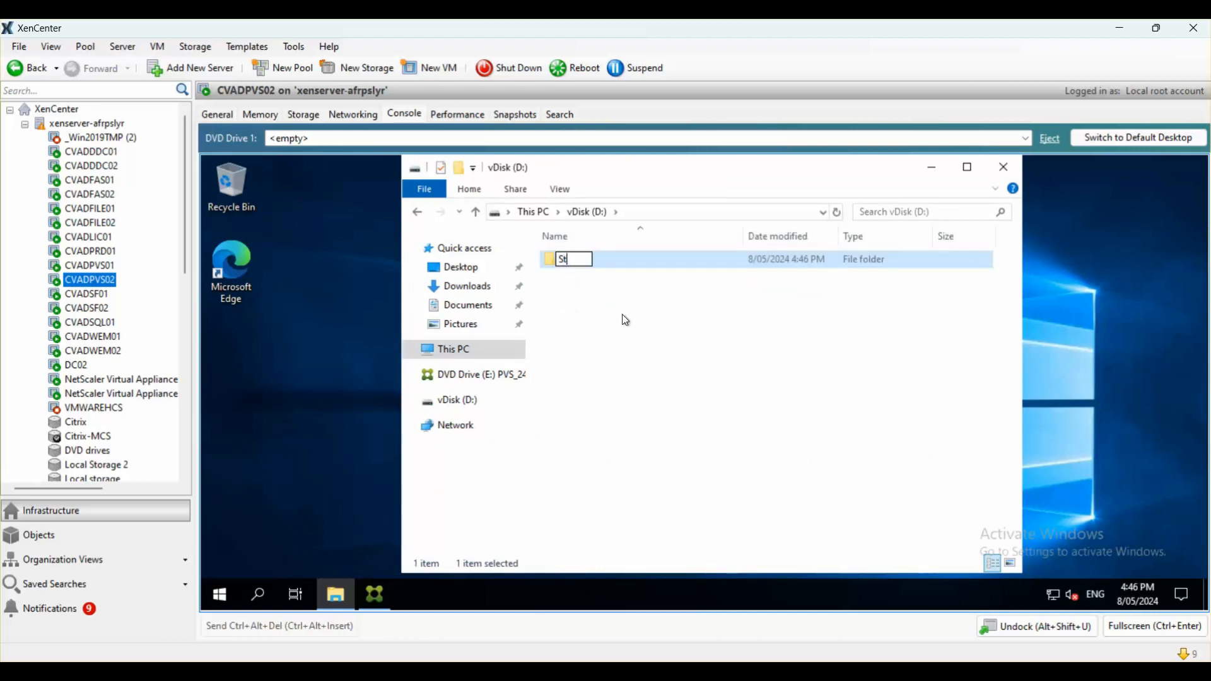
click(670, 325)
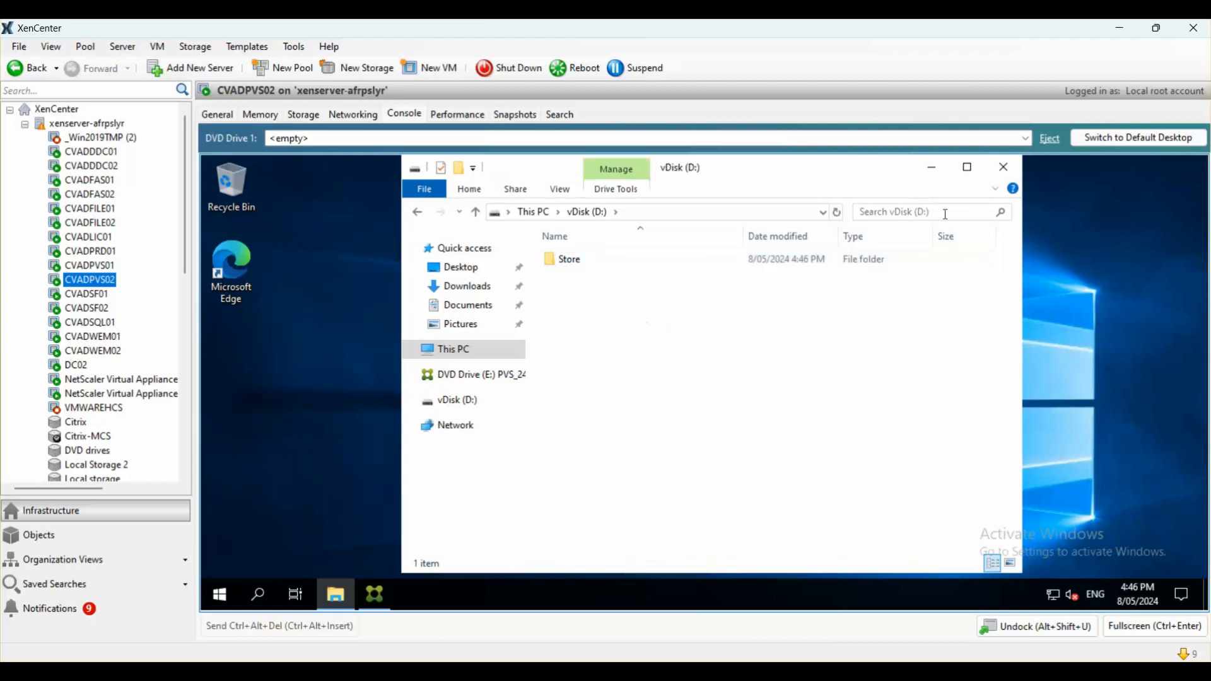
click(1004, 167)
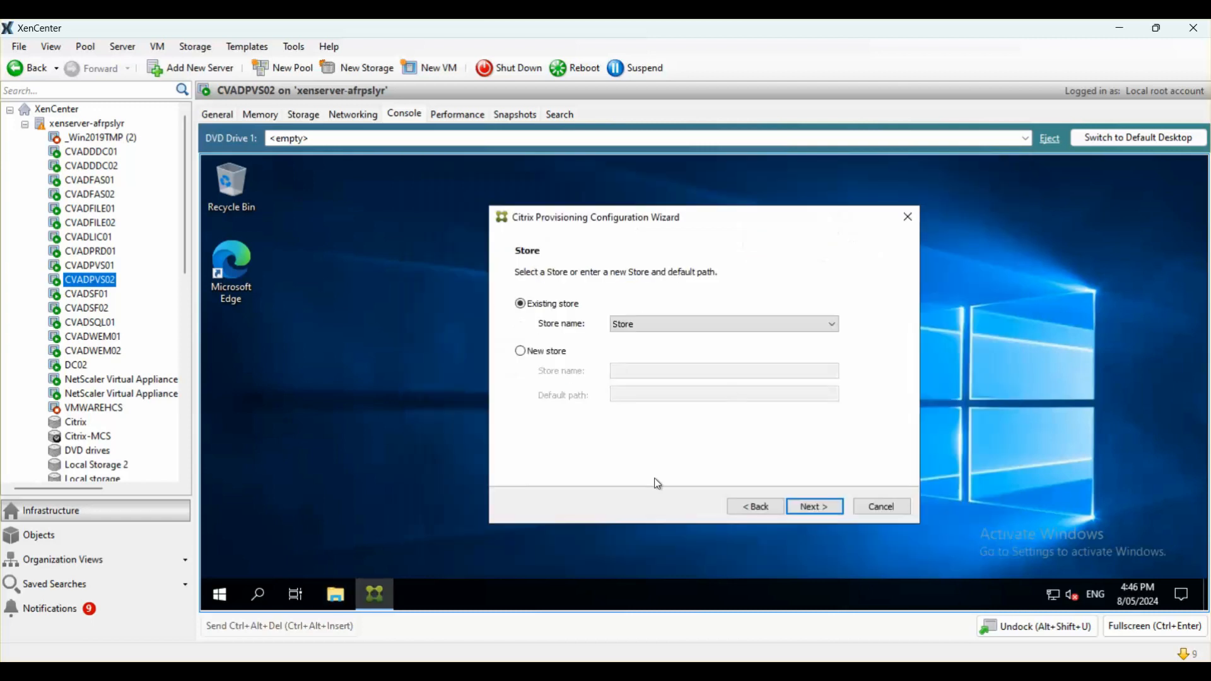
Step: Accept the existing store and set the Citrix Virtual Desktops controller address to cvadddc02.eubitech.co.nz
click(816, 508)
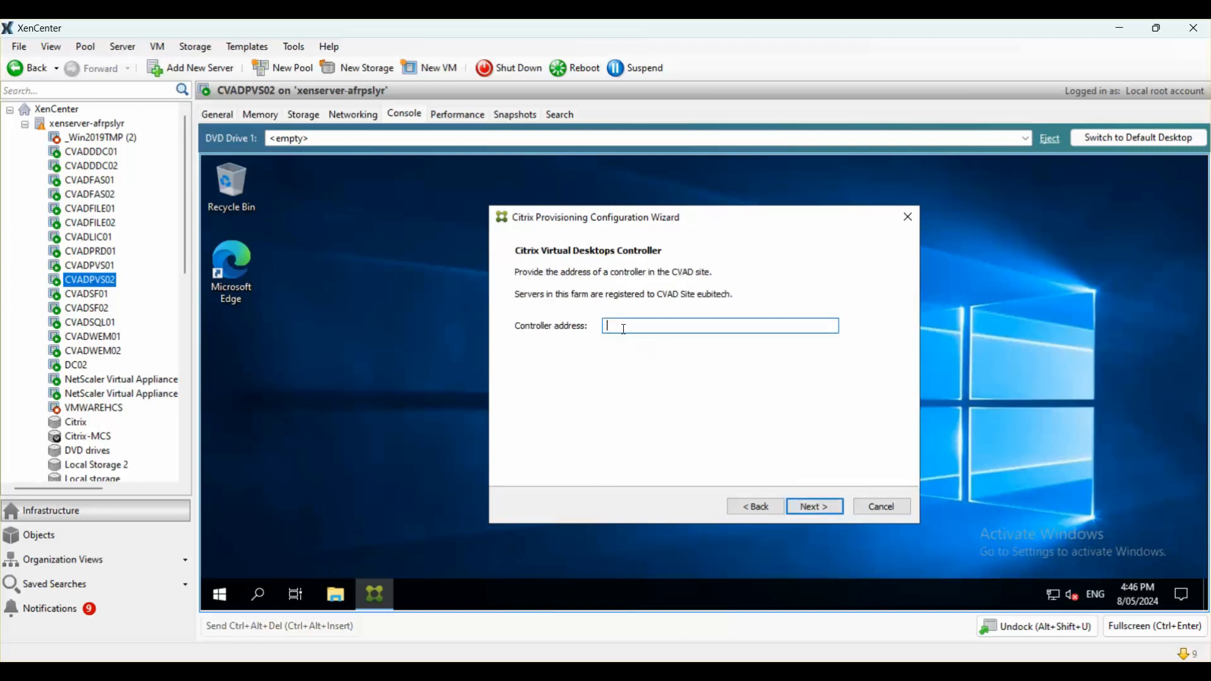
text(cvaddddc02.eubitech.vo.n)
key(BackSpace)
key(BackSpace)
key(BackSpace)
key(BackSpace)
text(co.nz)
click(634, 327)
key(BackSpace)
click(813, 506)
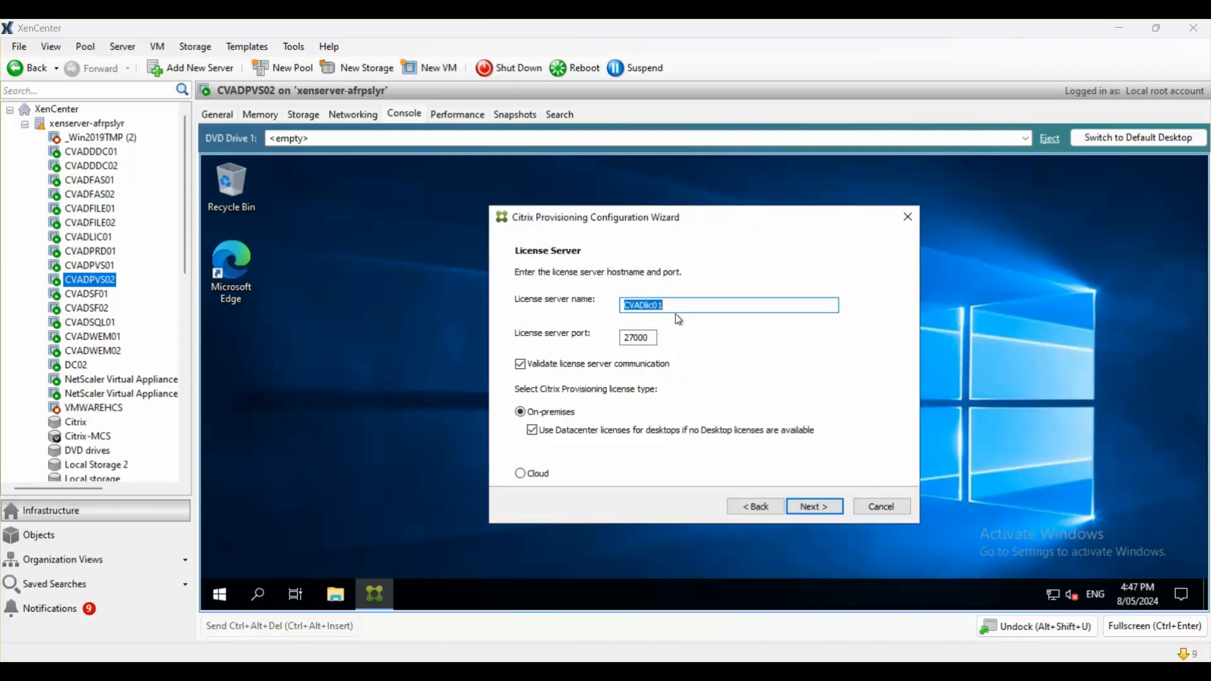
Step: Accept license server CVADlic01 on port 27000 and run the services as svc_pvs in domain eubitech.co.nz, entering and confirming the account password
click(823, 508)
click(582, 345)
click(675, 364)
text(svc)
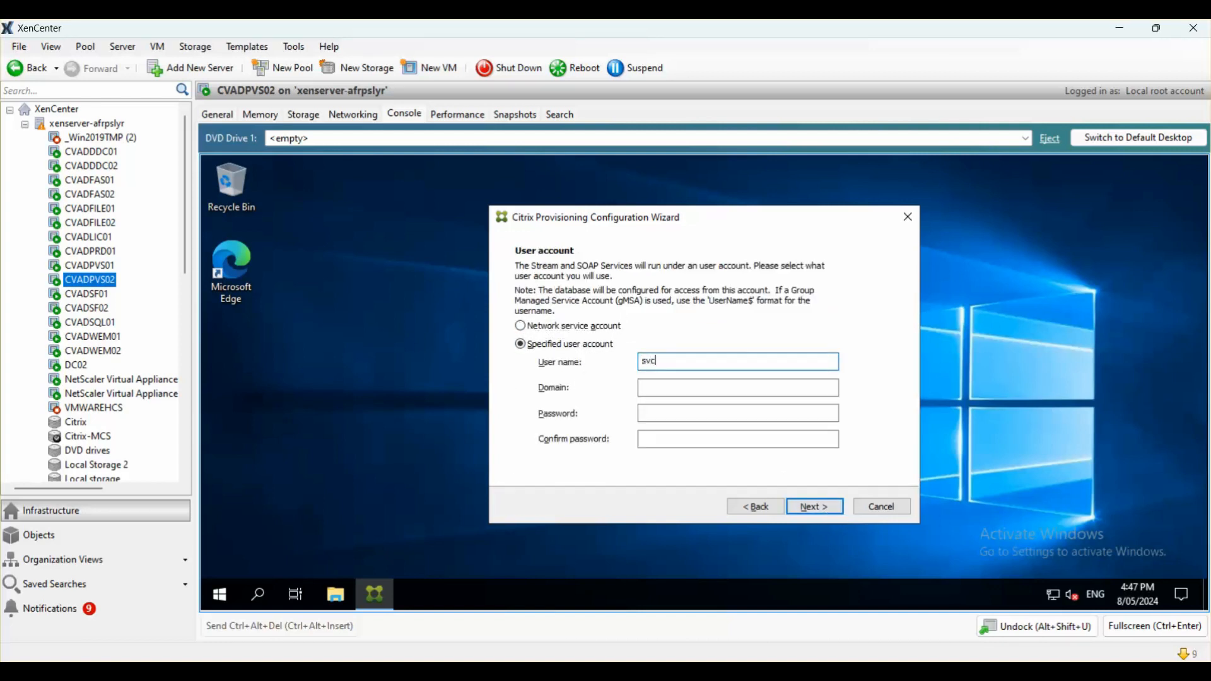
text(pvs)
key(Tab)
text(eubitech.co.nz)
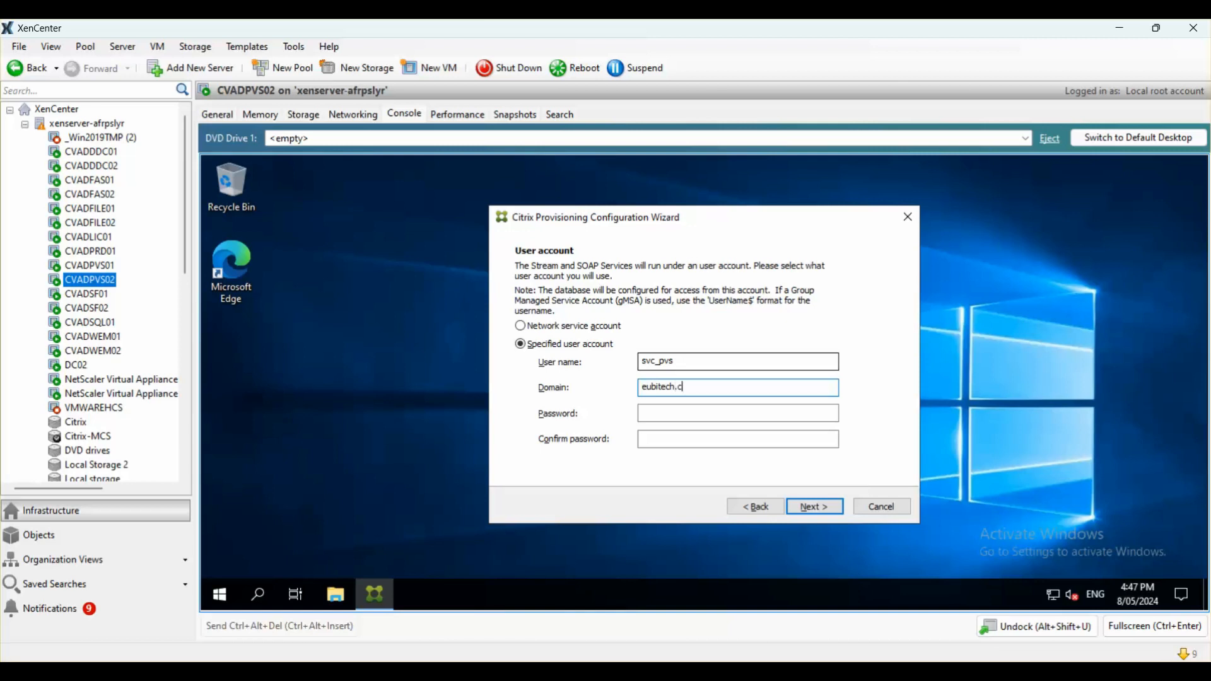
key(Tab)
text(••••••••••••)
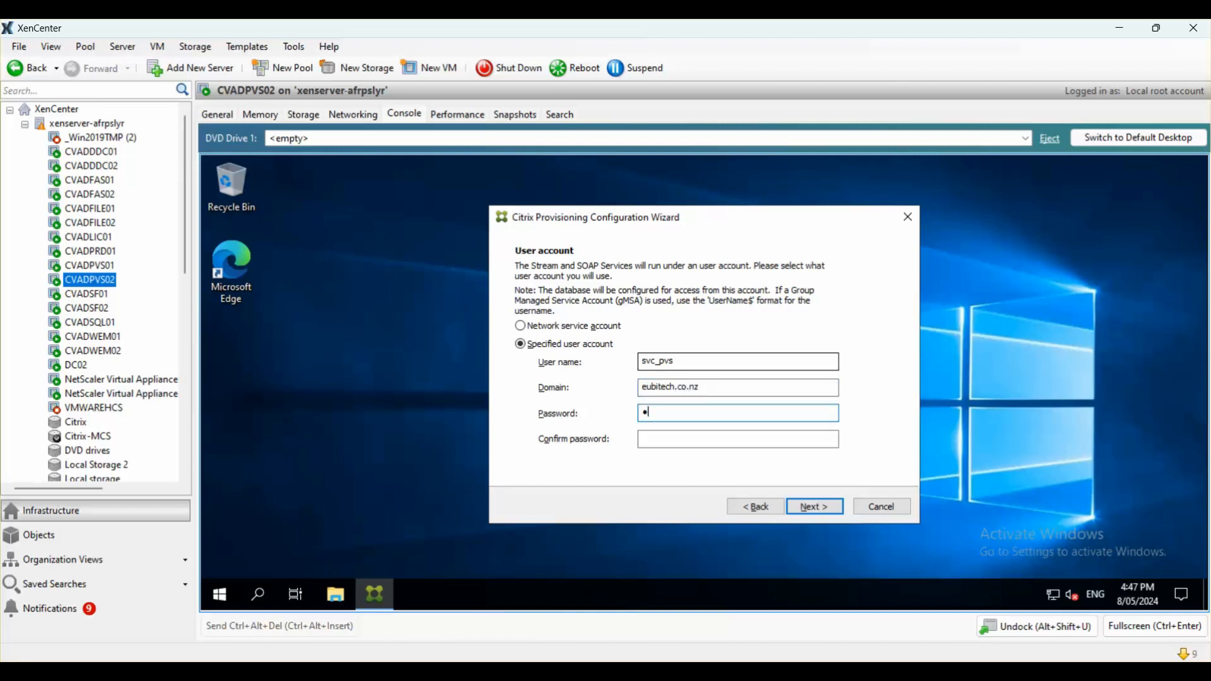
key(Tab)
text(••••••••••••)
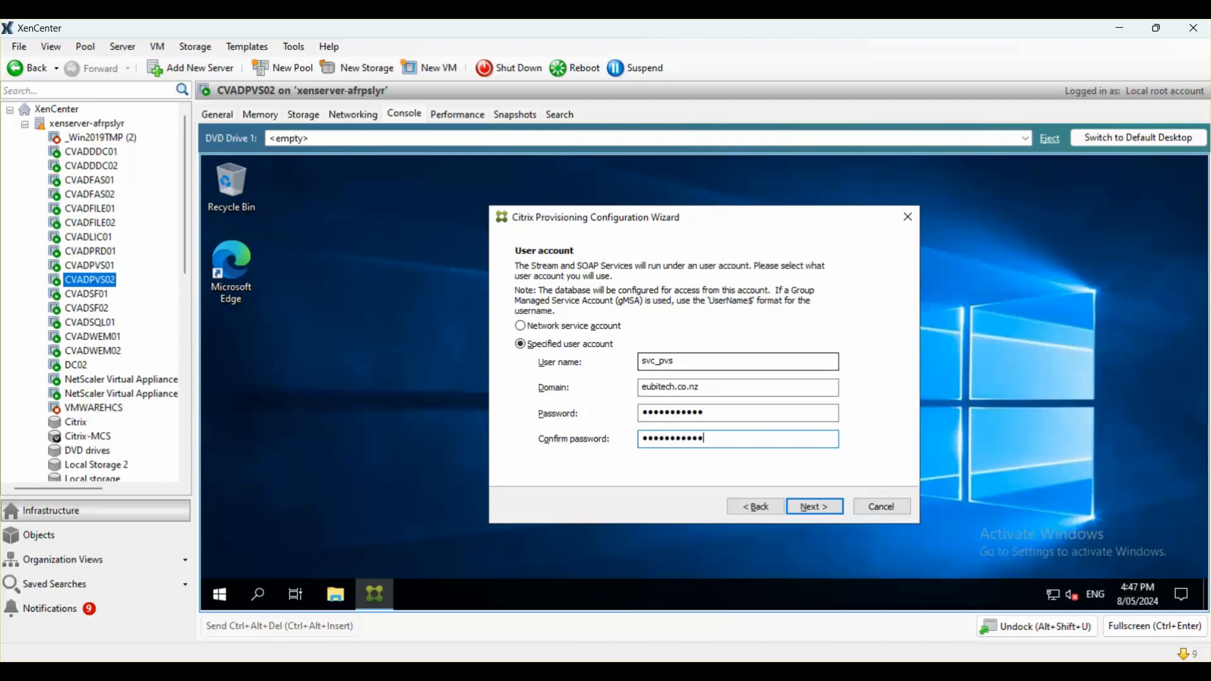
click(820, 504)
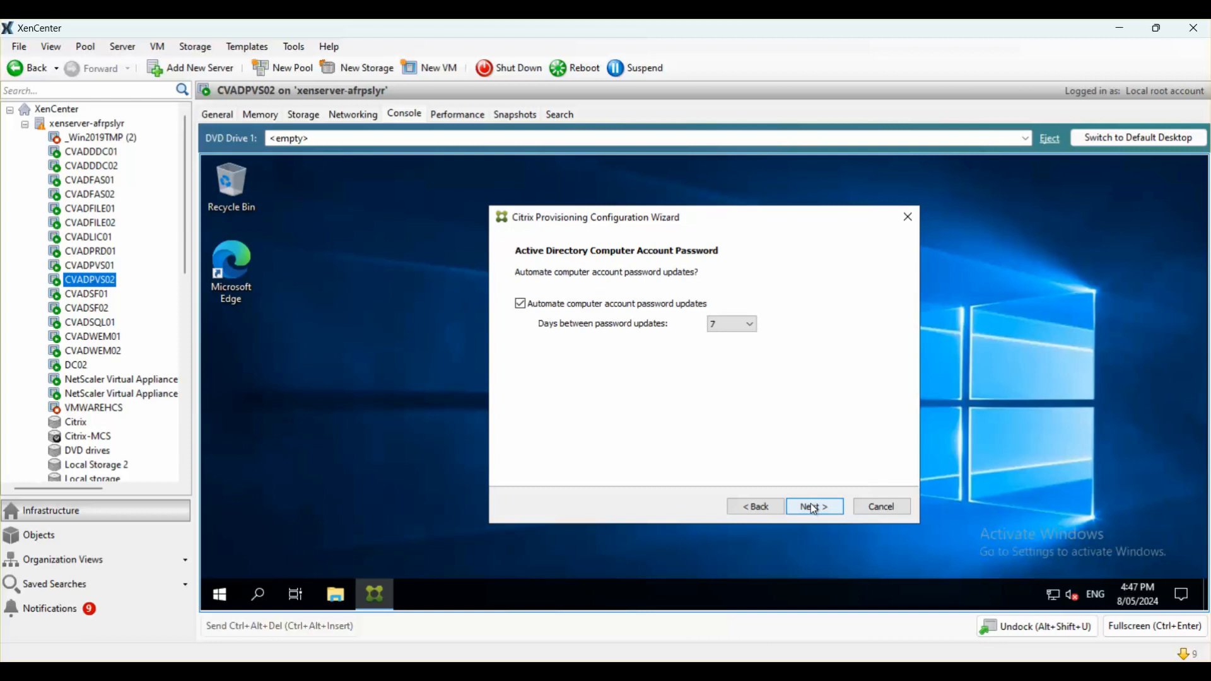
Step: Accept computer account password updates every 7 days and the 192.168.1.140 network settings, and enable the Citrix Provisioning TFTP service
click(811, 501)
click(814, 507)
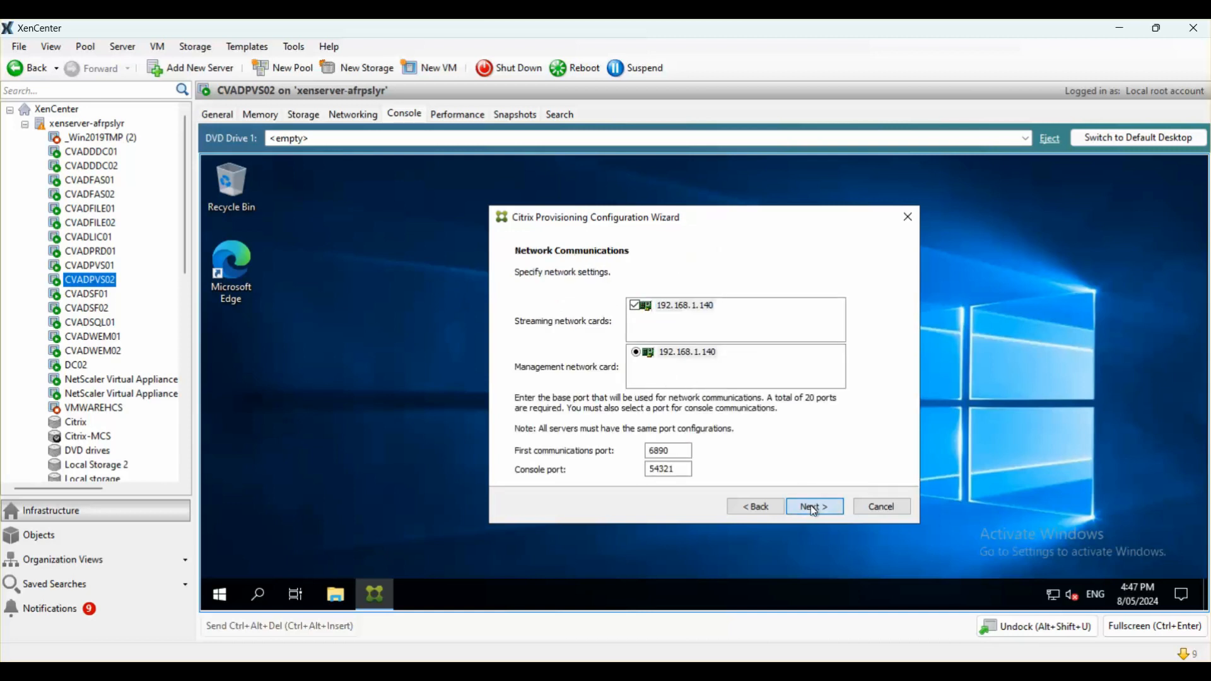
click(582, 306)
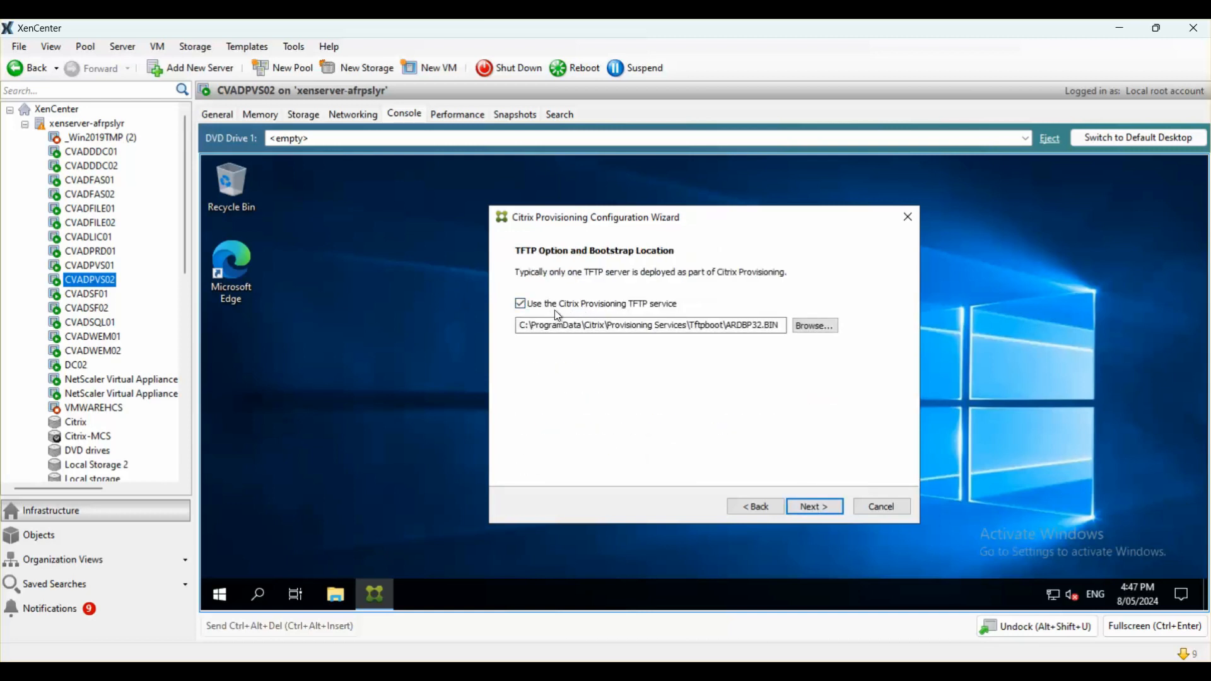
click(810, 509)
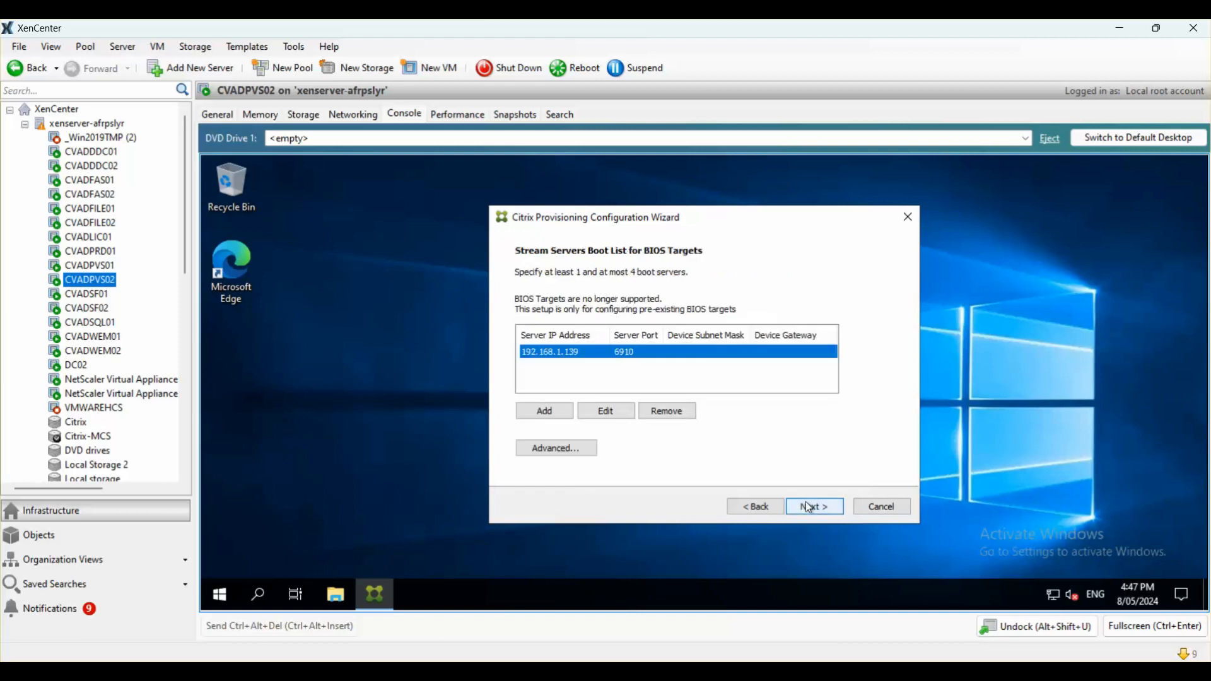
Step: Start adding a second server to the BIOS boot list, entering 192.168.1 as the first three parts of its IP address
click(555, 414)
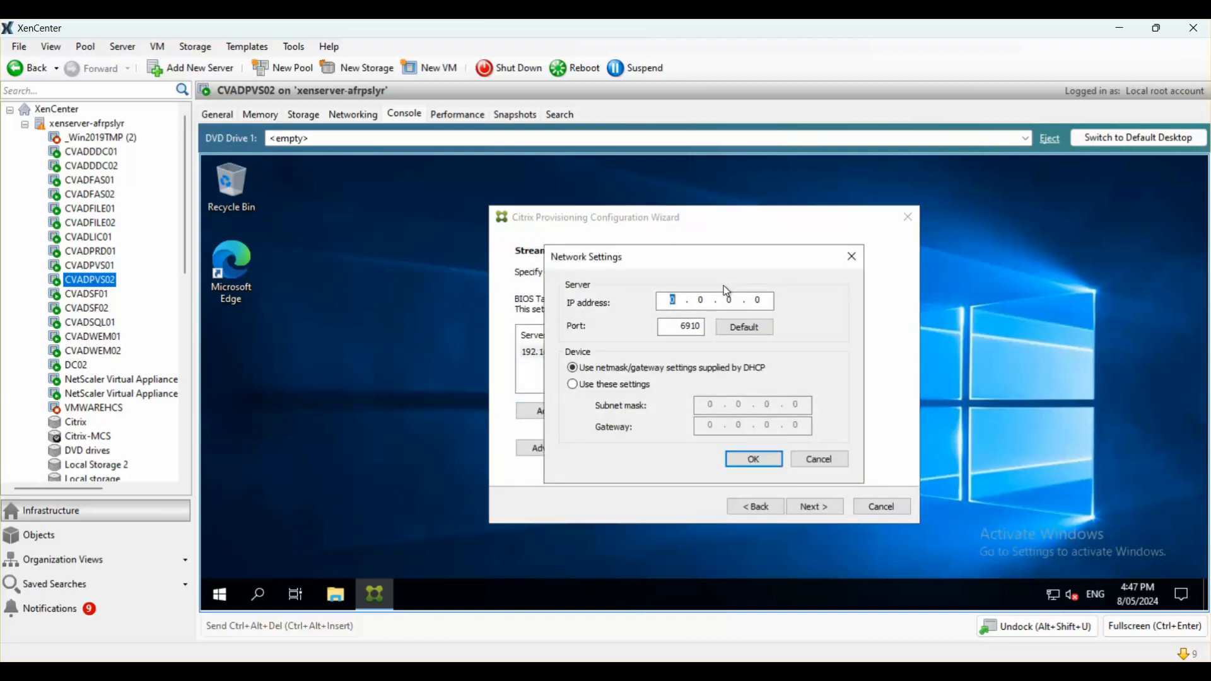
text(192 . 168)
drag(719, 260, 844, 360)
text(1)
Step: Switch to CVADPVS01 and check its IP configuration by running ipconfig in a command prompt
click(110, 265)
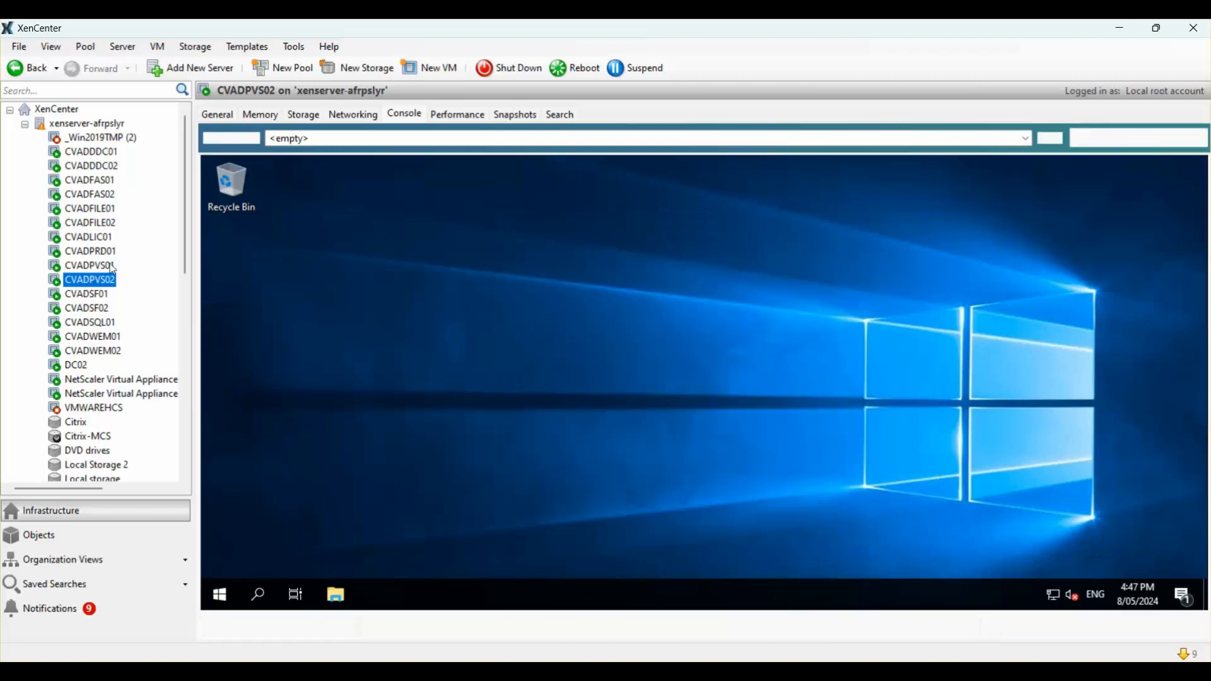
click(111, 266)
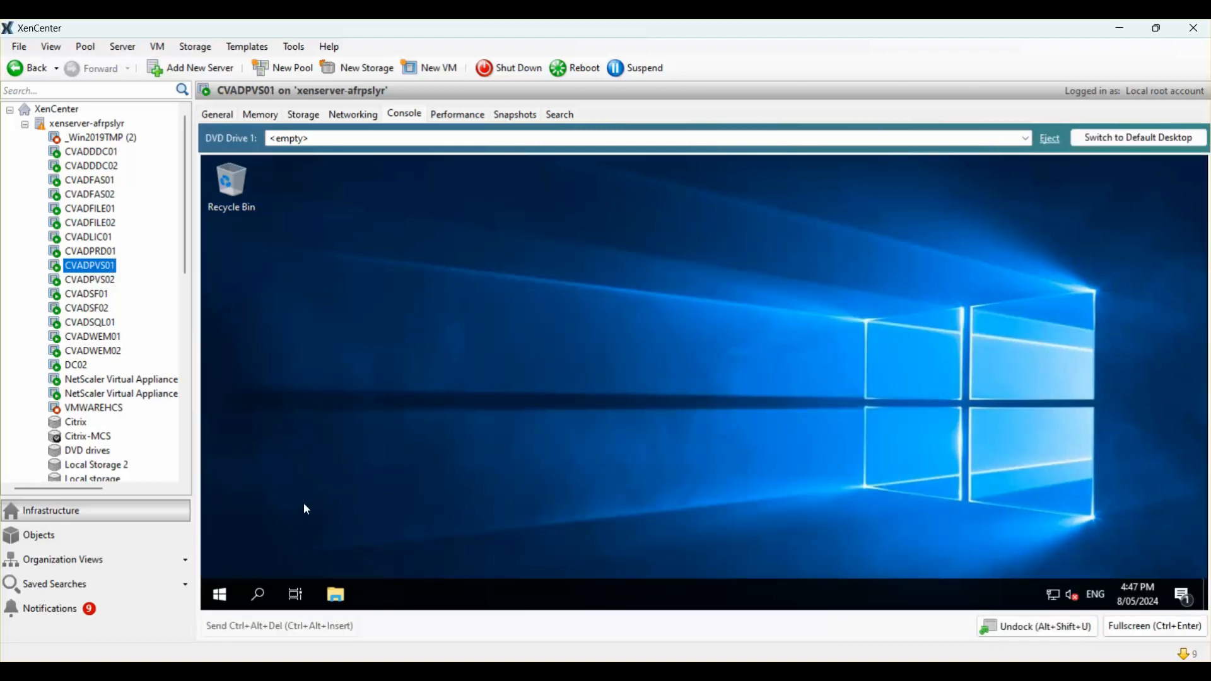
right_click(220, 595)
click(251, 546)
text(c,md)
key(Return)
key(Return)
text(cmd)
click(330, 544)
text(ipconfig)
key(Return)
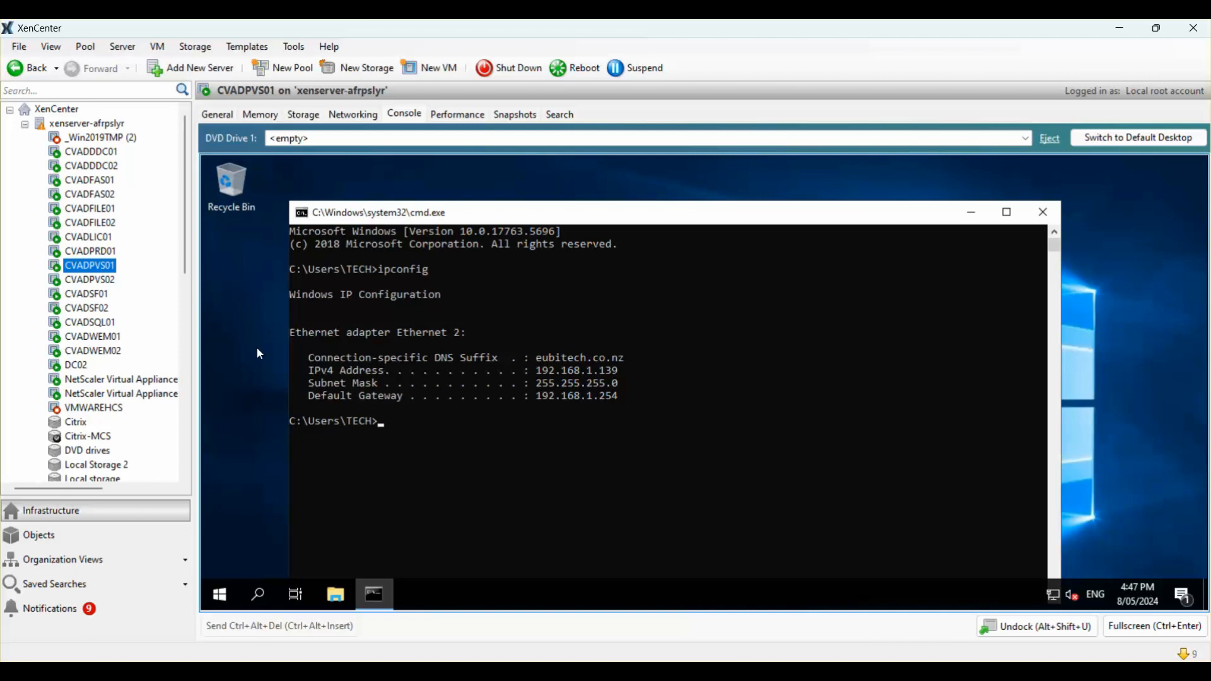
Step: Return to CVADPVS02, enter 138 as the last part of the boot server address, and check this machine's IP configuration with ipconfig
click(107, 279)
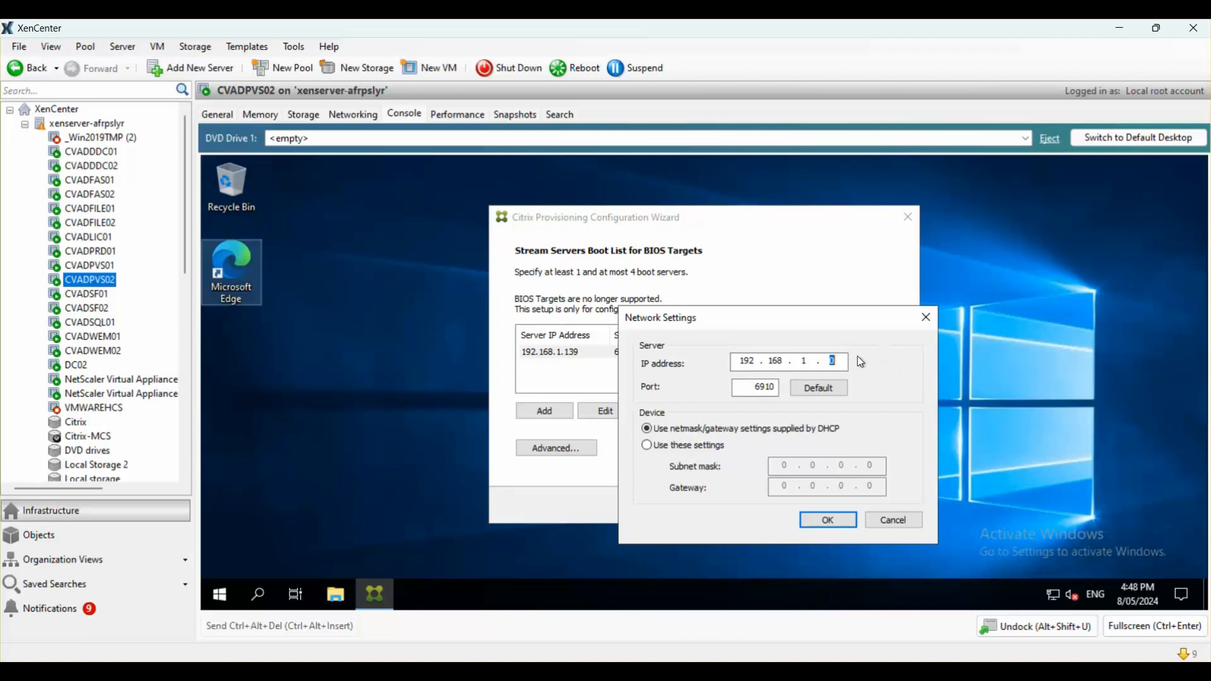
text(138)
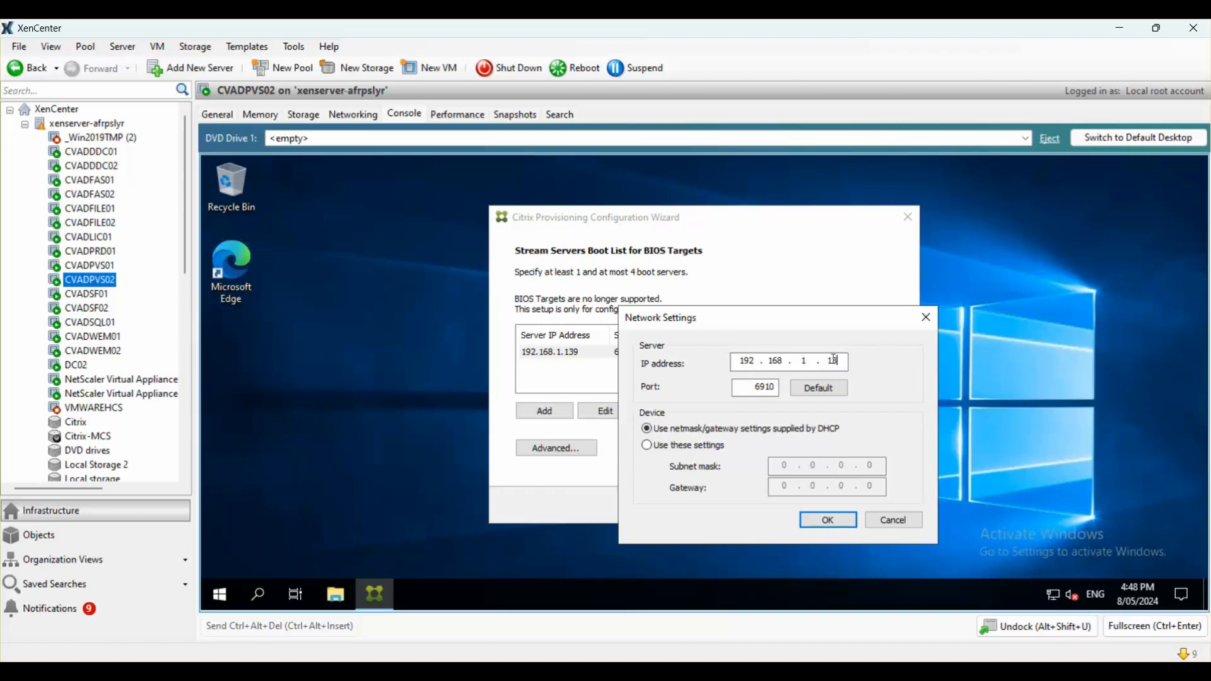
right_click(220, 594)
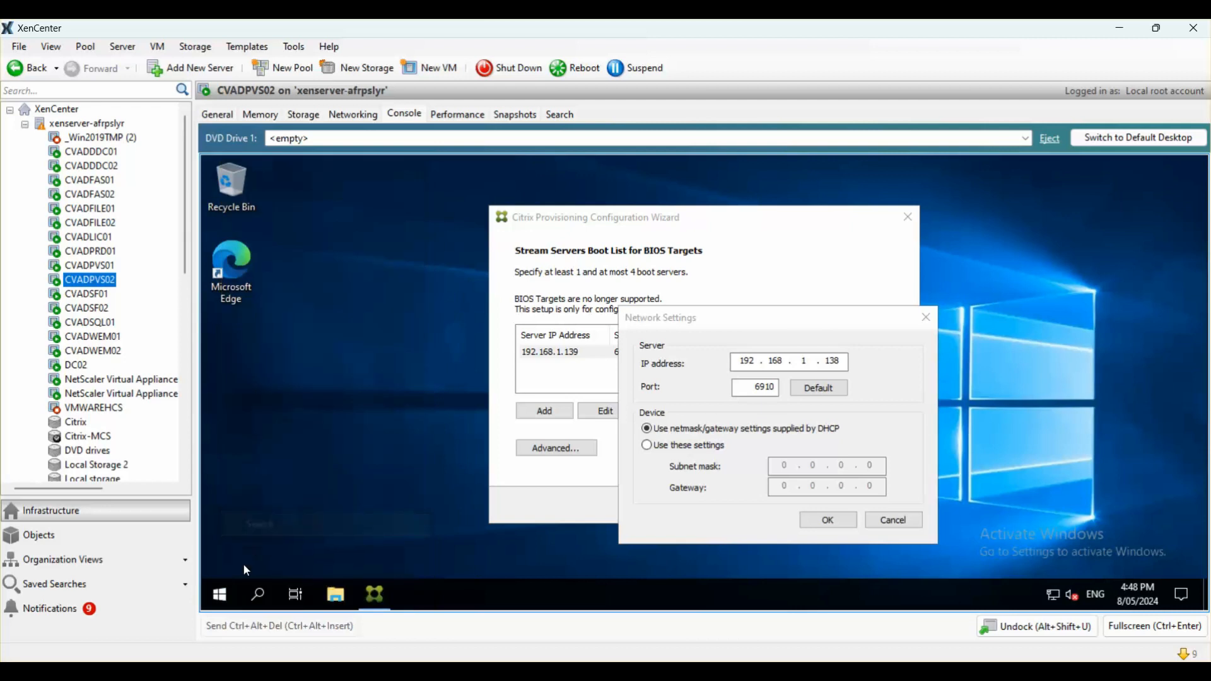
click(252, 540)
text(cmd)
key(Return)
text(ipconfig)
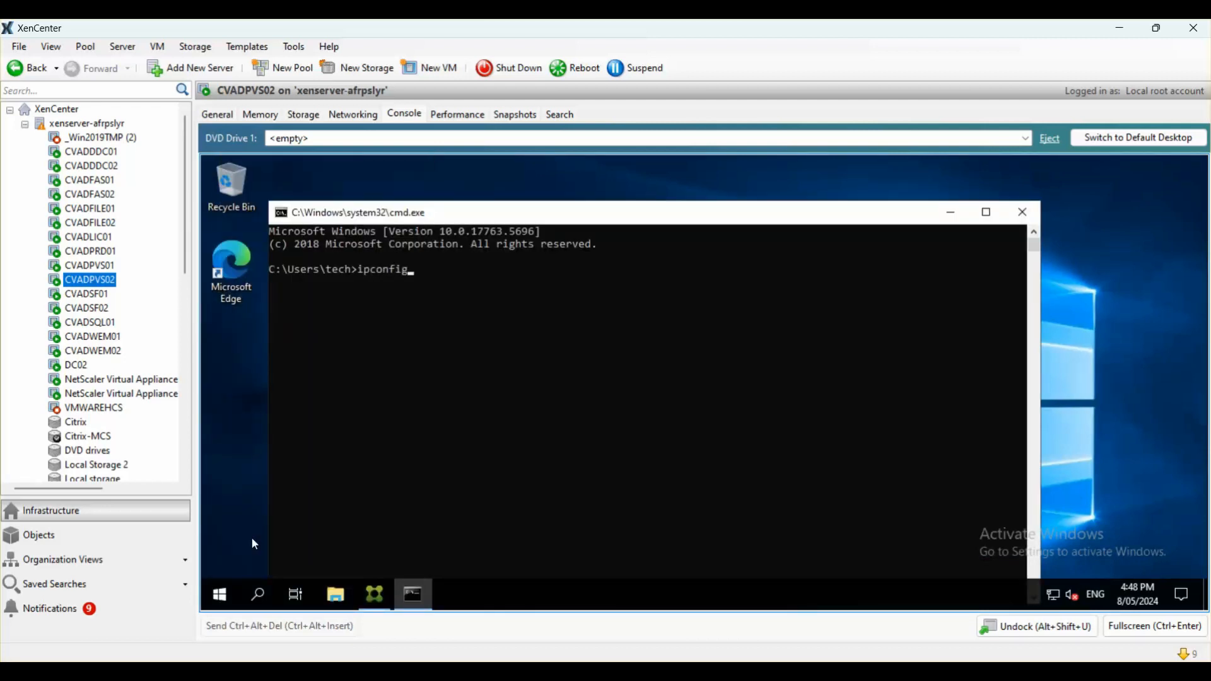
key(Return)
click(1018, 224)
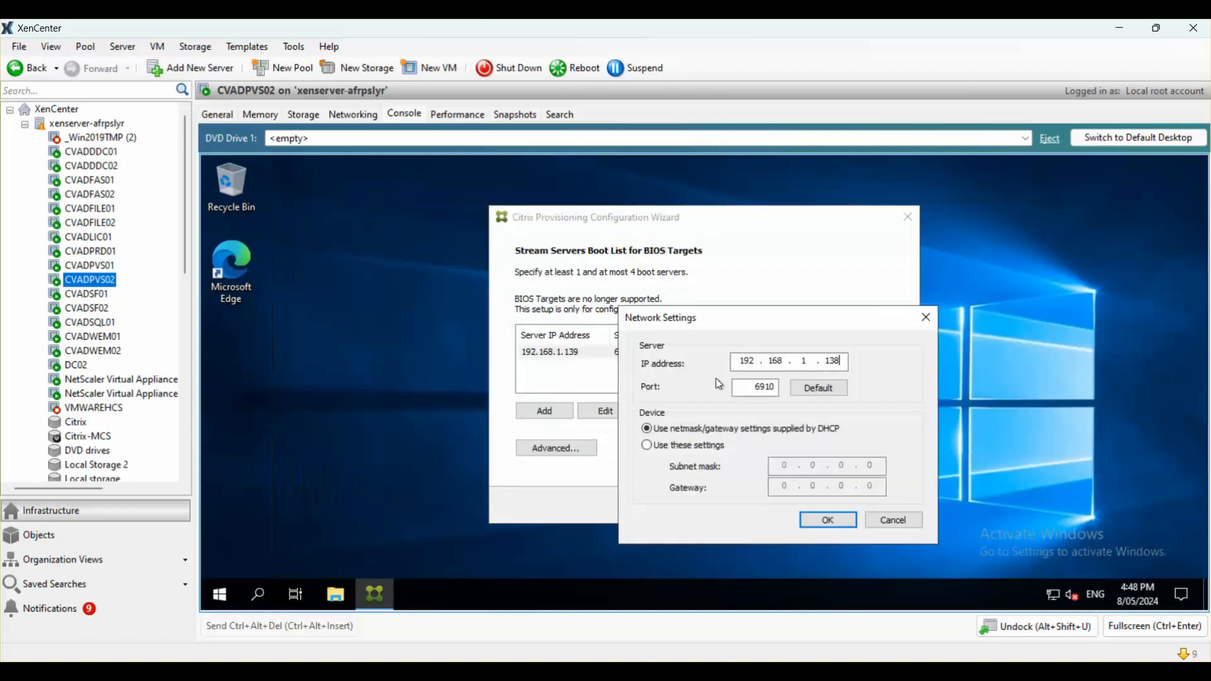
Step: Add the boot server with IP address 192.168.1.140 on port 6910, and accept the advanced BIOS boot parameters
text(40)
click(832, 525)
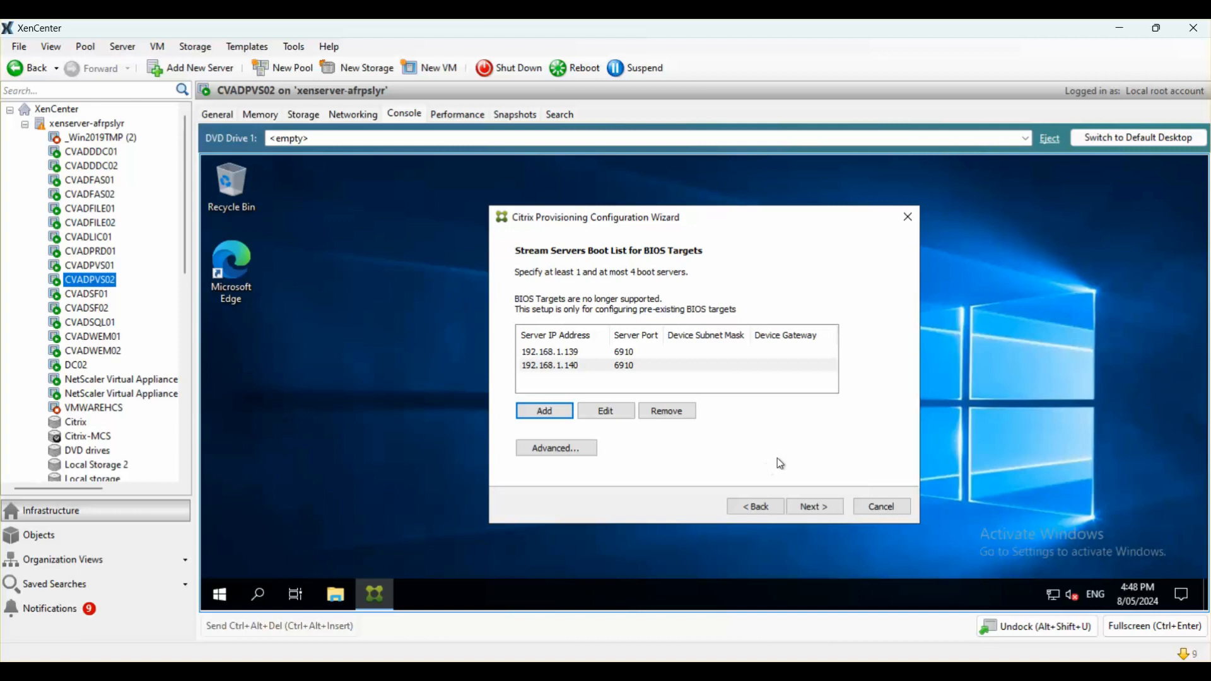
click(590, 449)
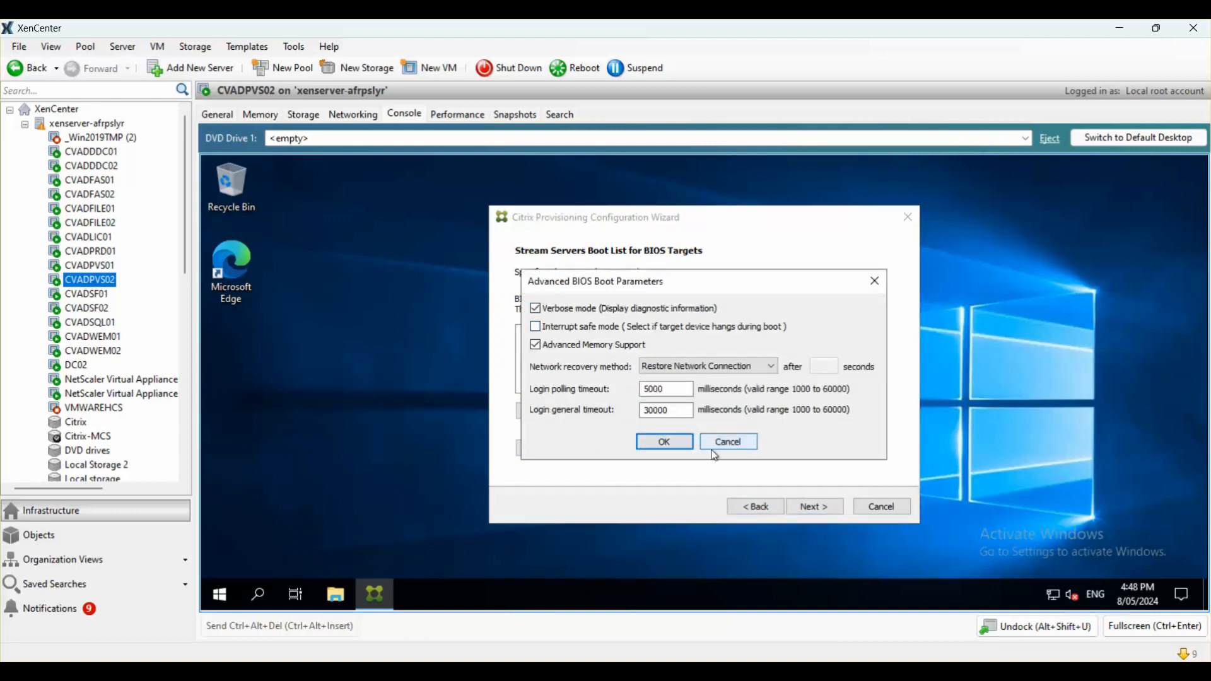
click(664, 447)
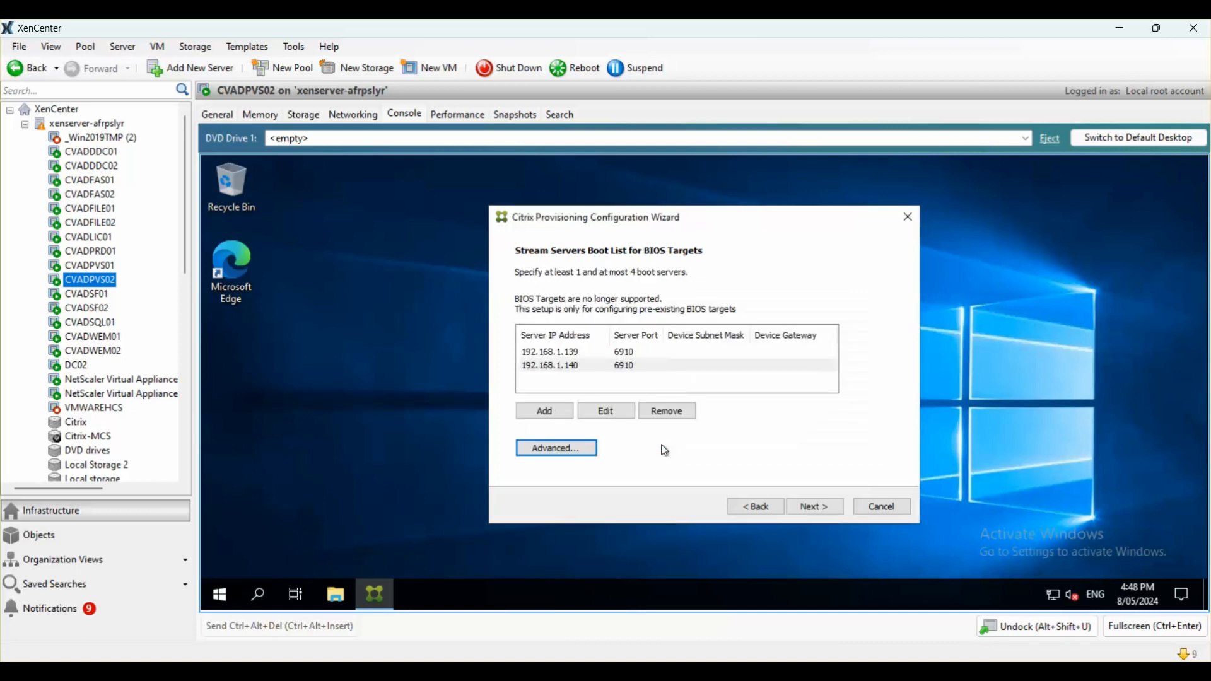
Step: Select the cvadpvs02 SSL certificate issued by eubitechrootca and accept SSL port 54323
click(815, 508)
click(628, 394)
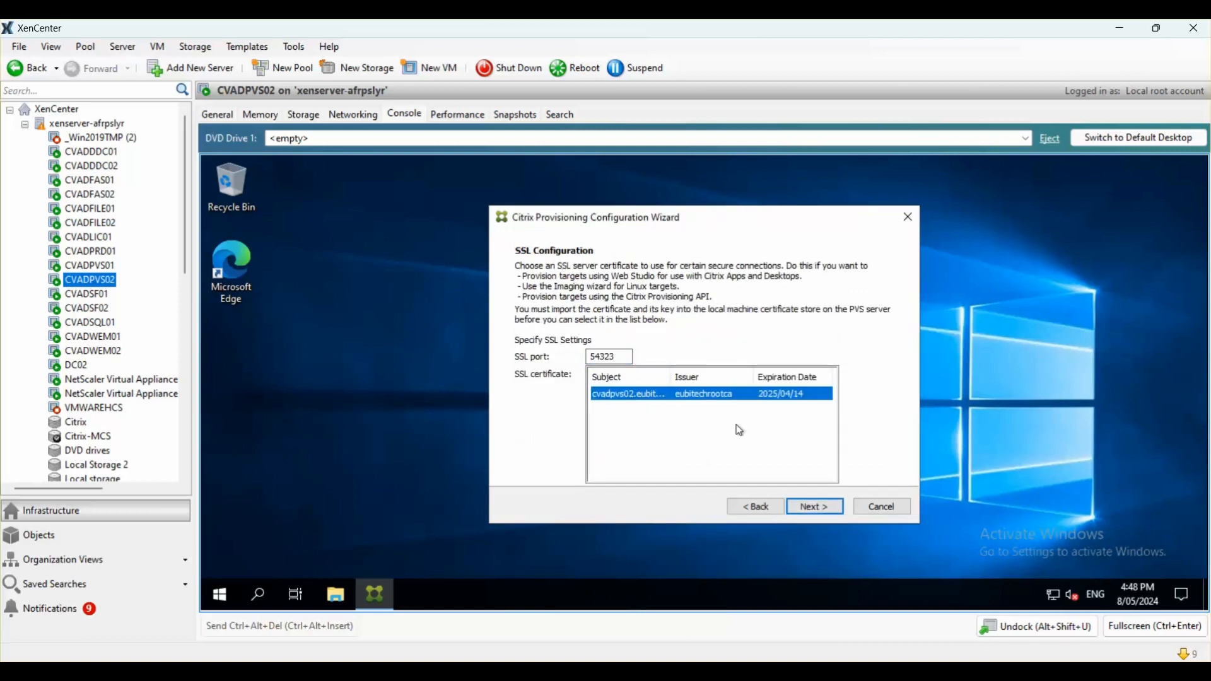
click(820, 510)
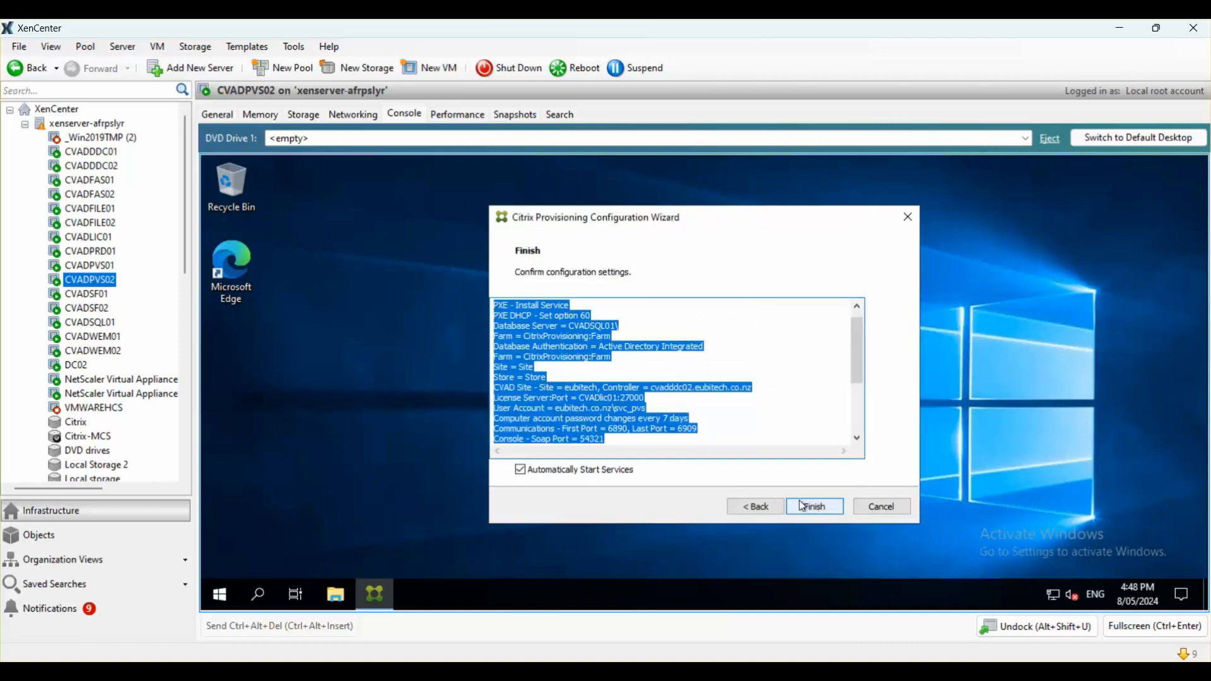
Step: Apply the configuration with services starting automatically, acknowledge the Windows Firewall note, and close the wizard
click(819, 507)
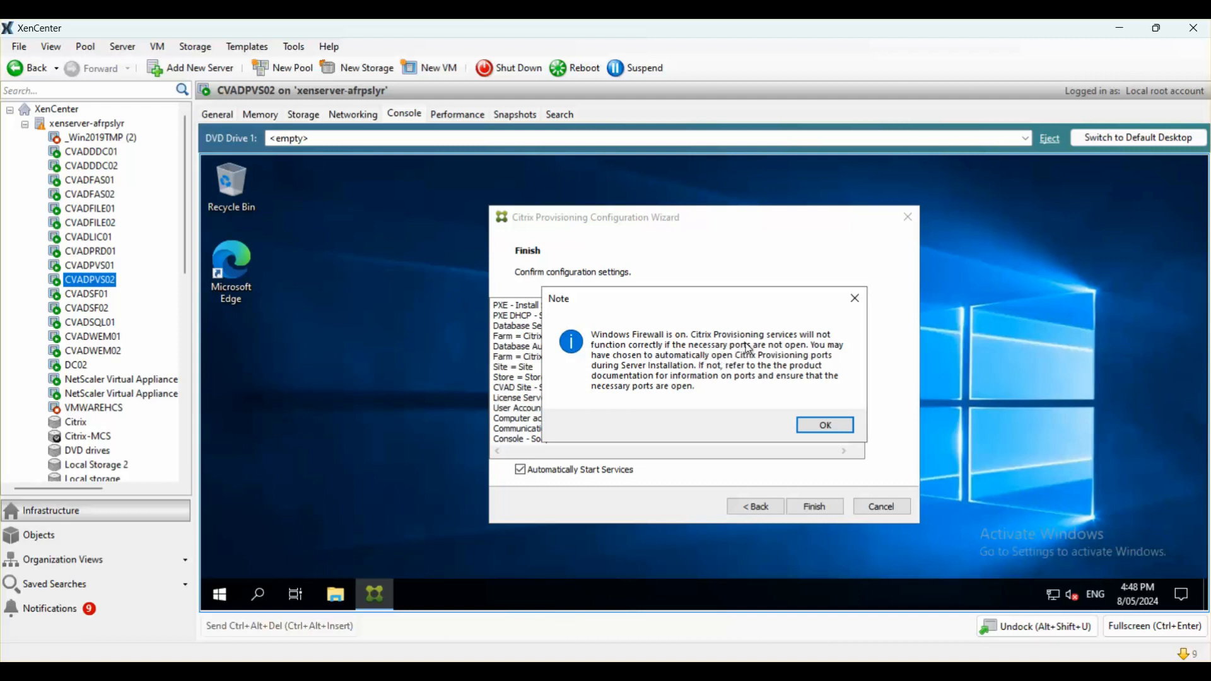
click(826, 426)
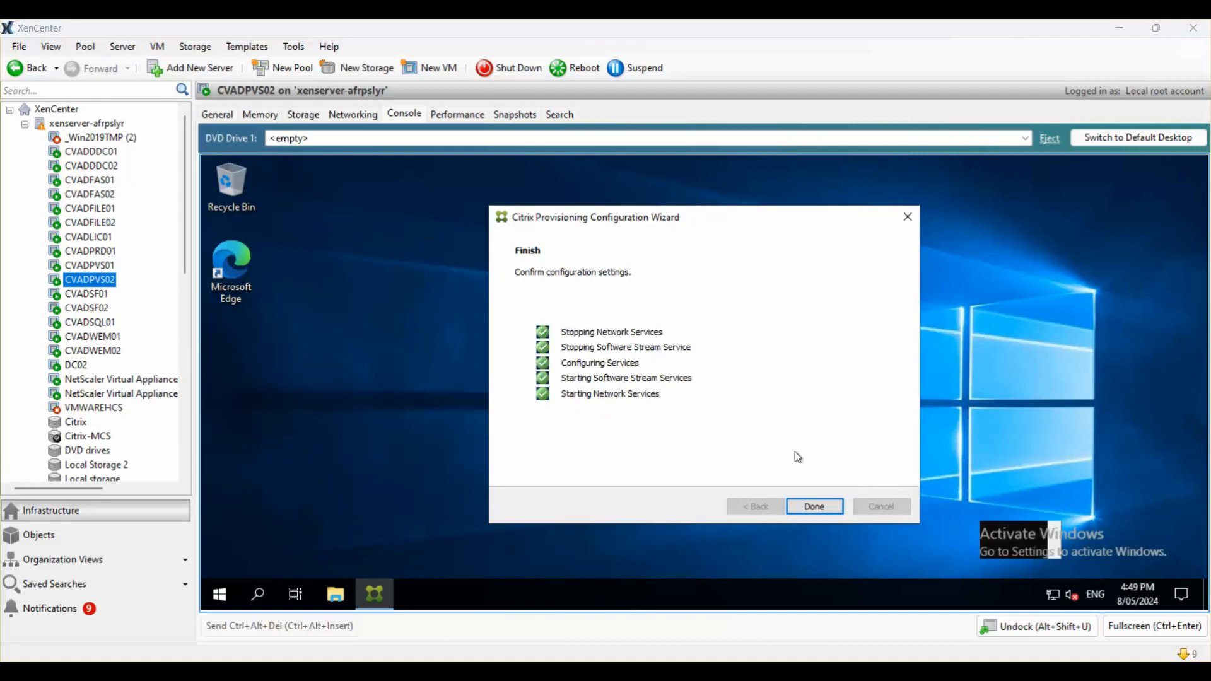
click(817, 507)
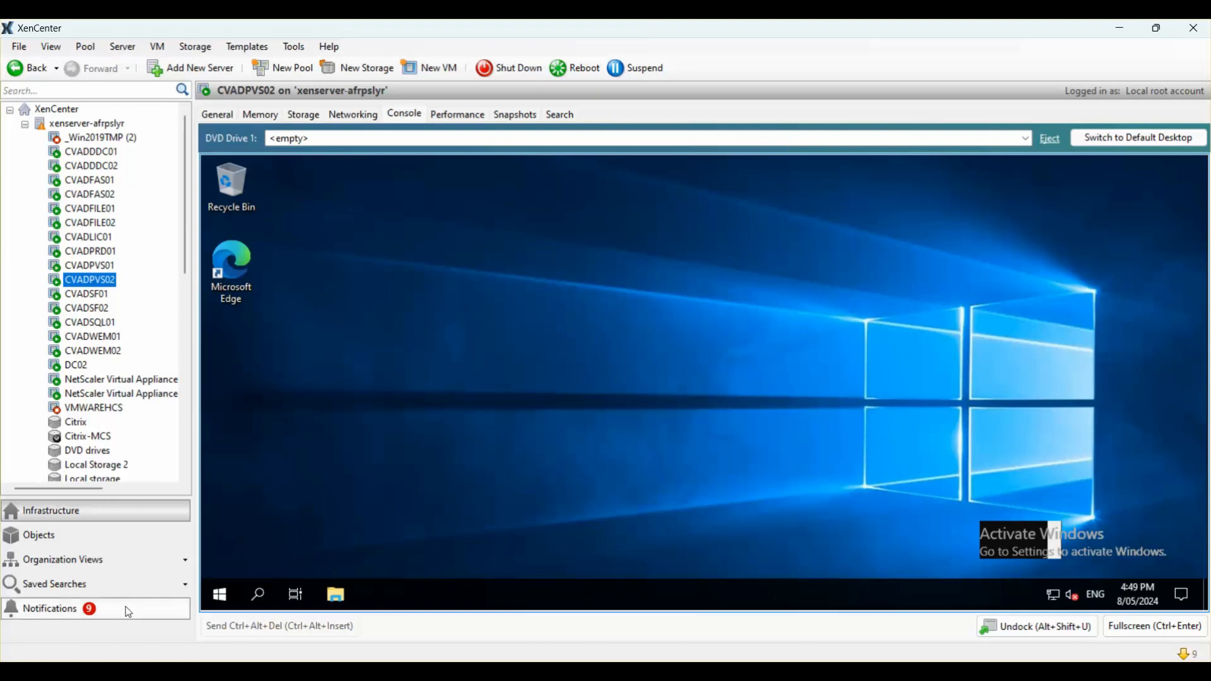
Step: Open the Citrix Provisioning Console on CVADPVS02
click(217, 598)
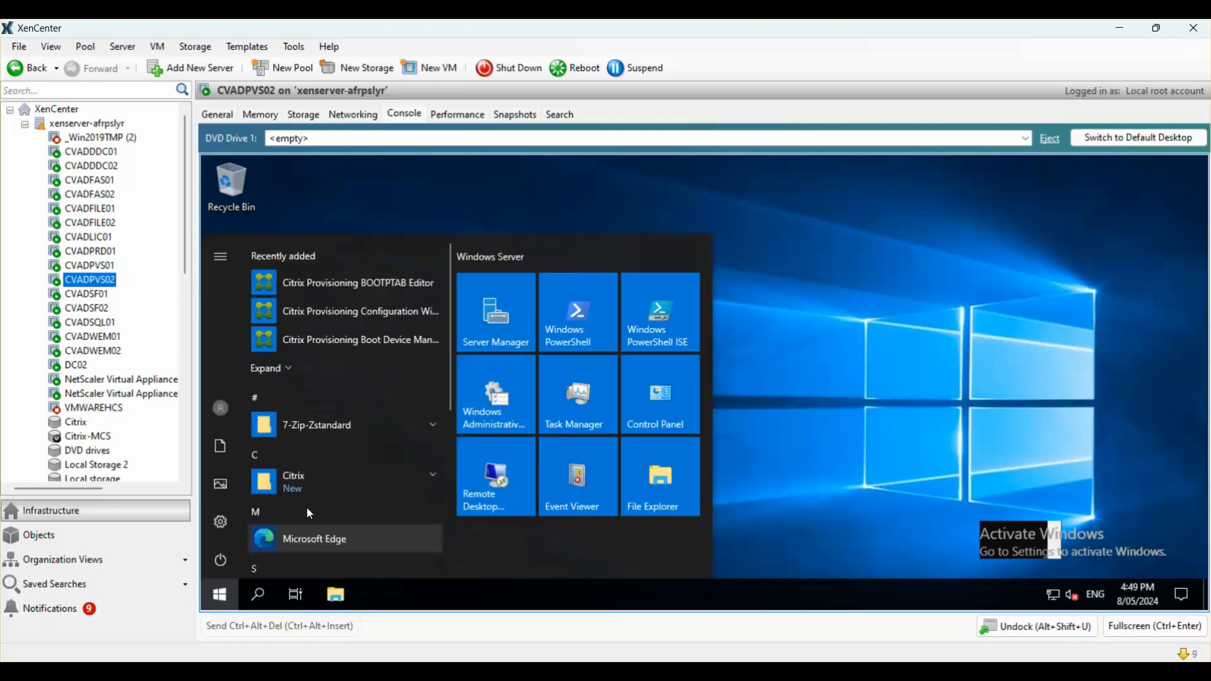
click(294, 371)
click(332, 369)
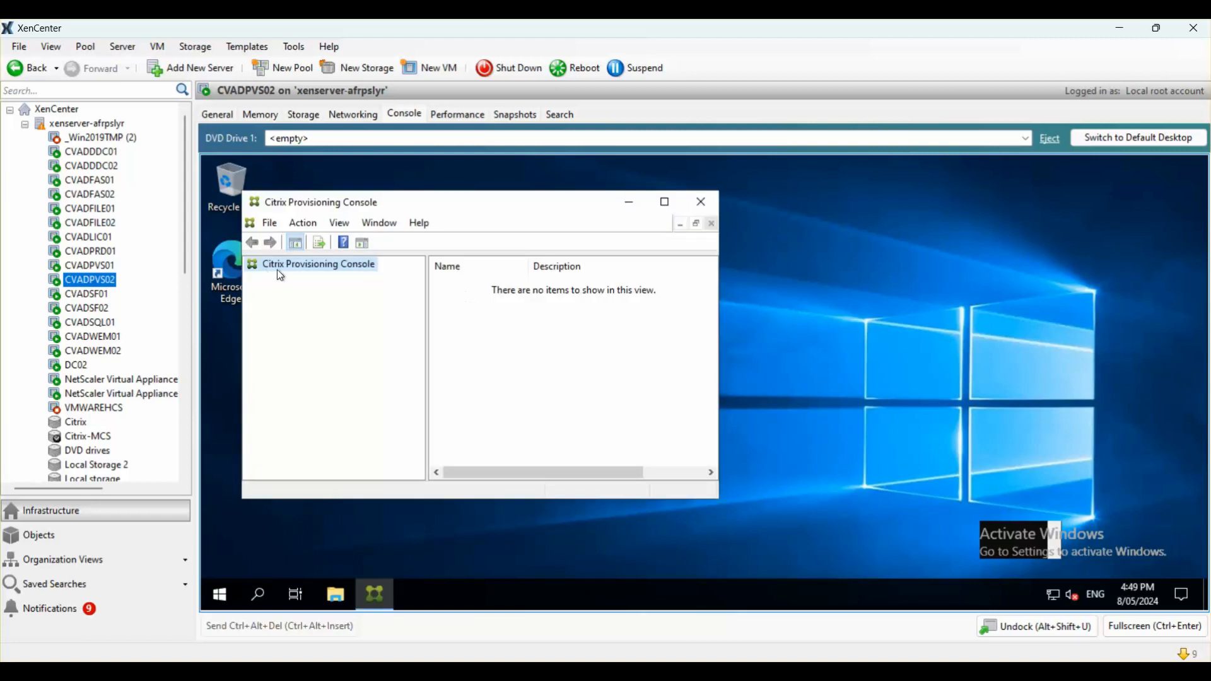
Step: Connect the console to the farm at localhost on port 54321 using Windows credentials, with auto-login enabled
right_click(287, 265)
click(318, 274)
text(loca)
key(BackSpace)
key(BackSpace)
key(BackSpace)
key(BackSpace)
text(localhost)
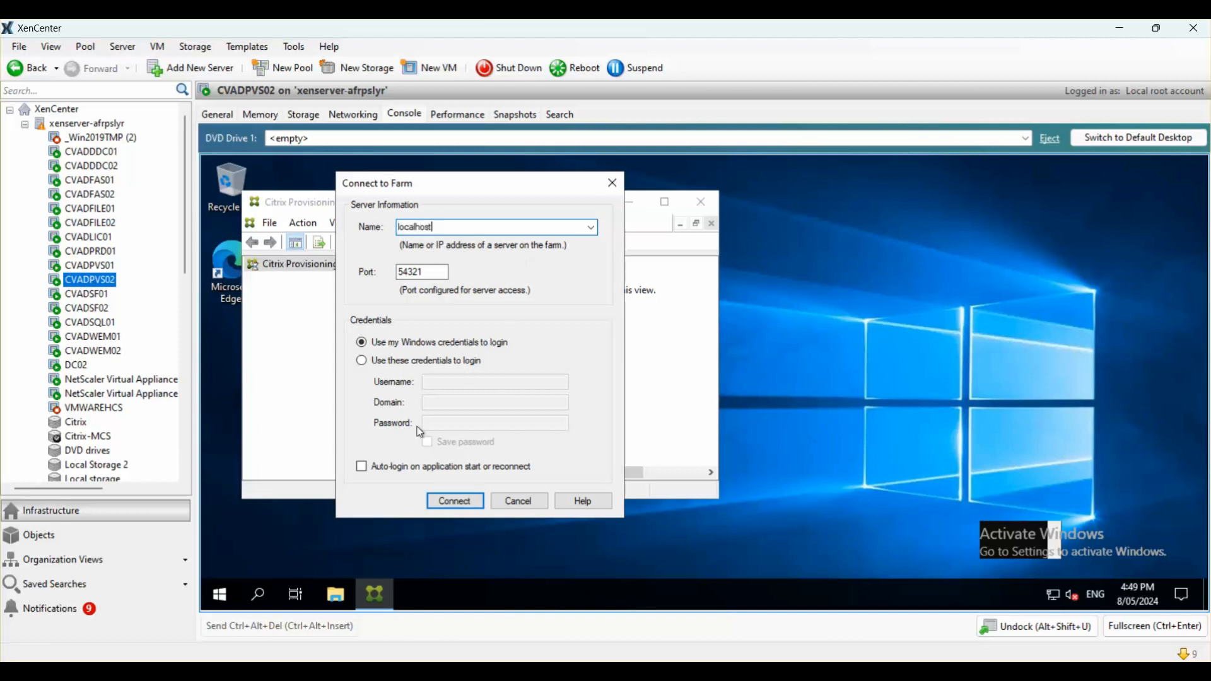
click(410, 467)
click(458, 503)
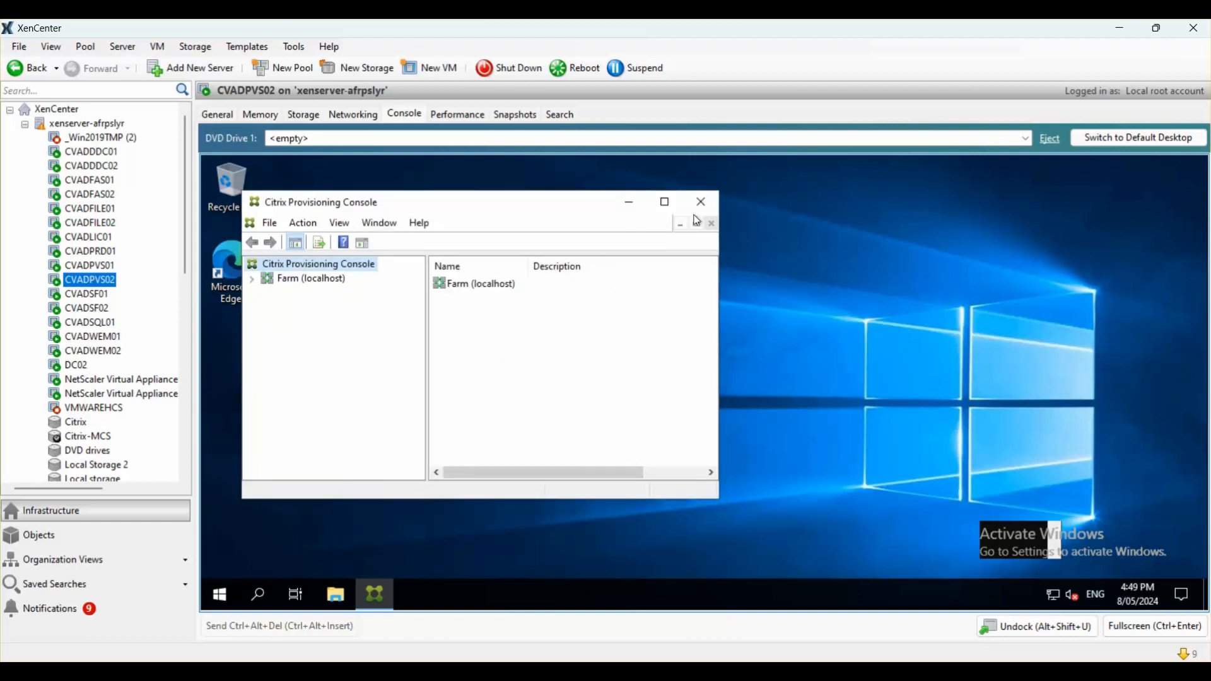
Step: Maximize the console, show the servers of the farm's site, and widen the Name column to check their registration status
click(664, 202)
click(258, 239)
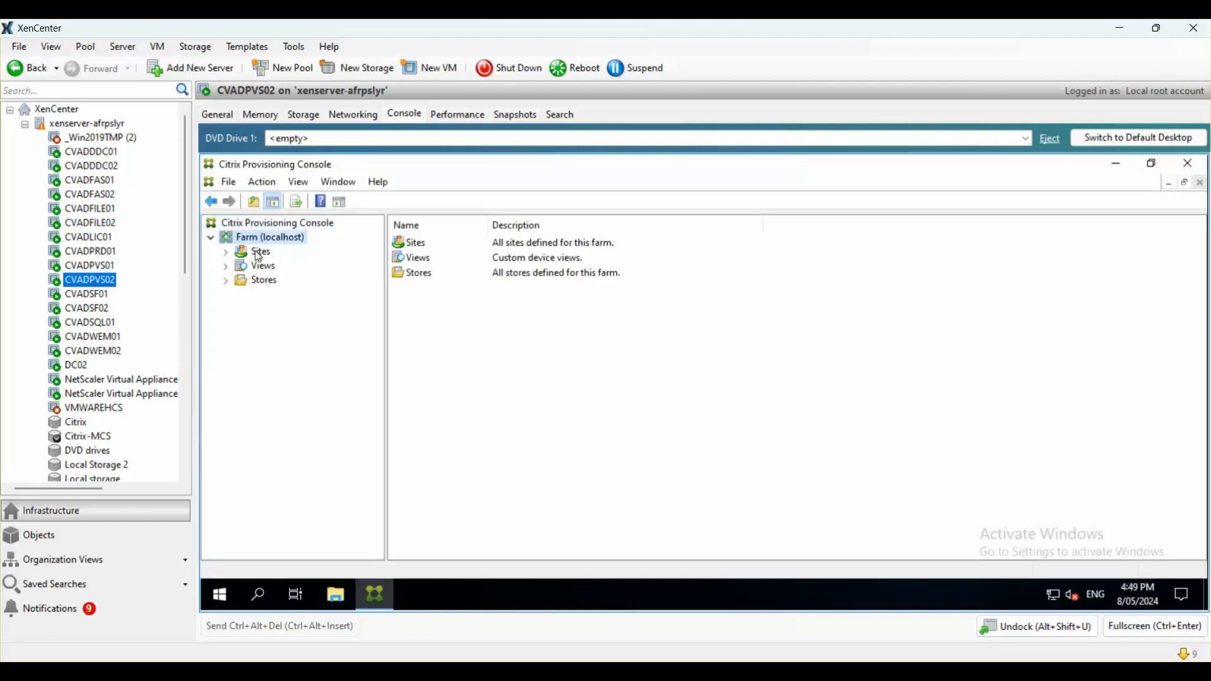
click(259, 253)
click(270, 267)
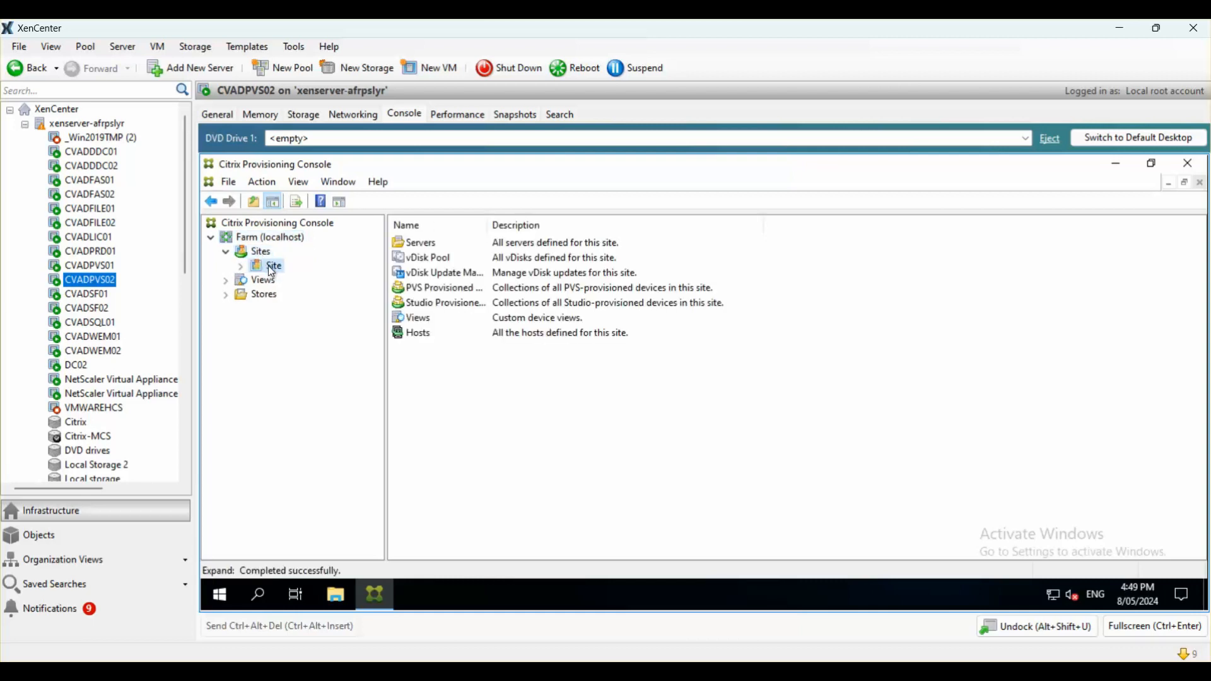
double_click(271, 270)
click(296, 282)
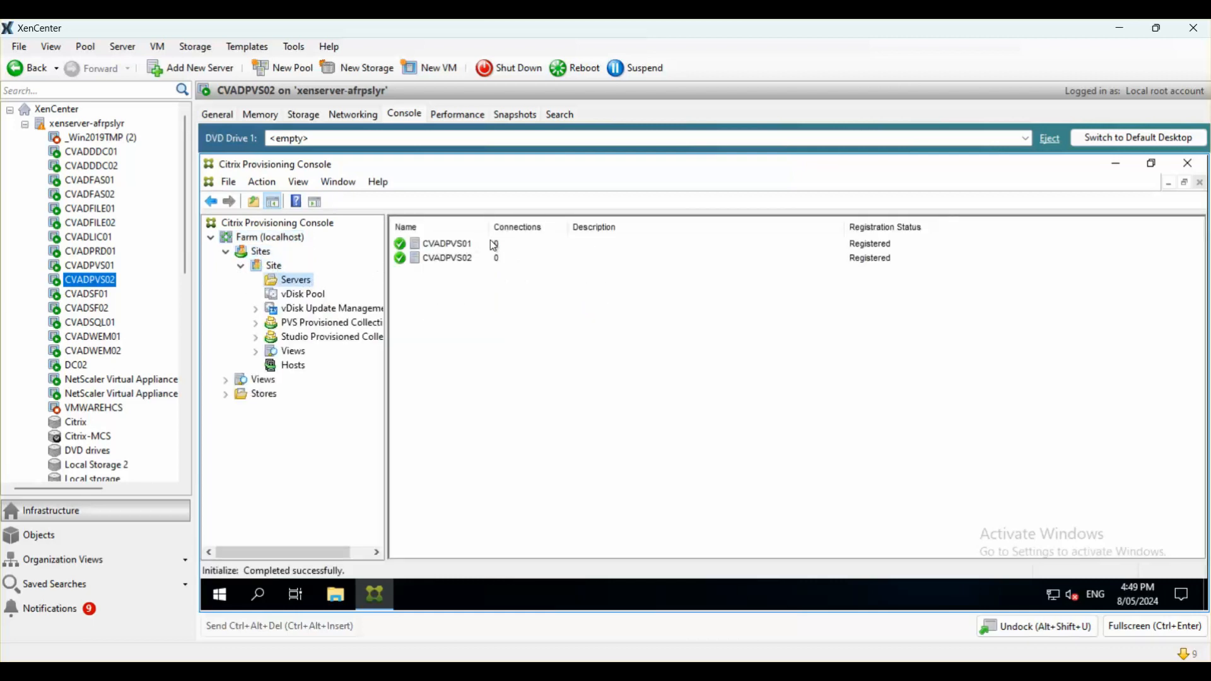
drag(490, 227, 521, 228)
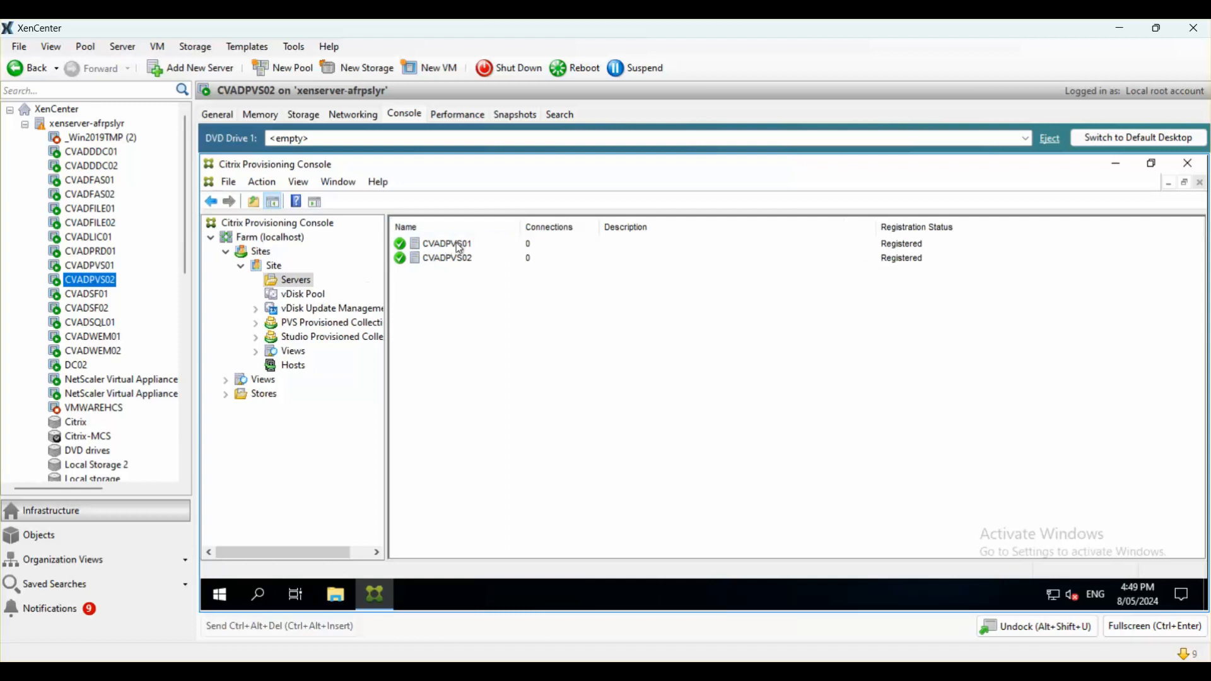